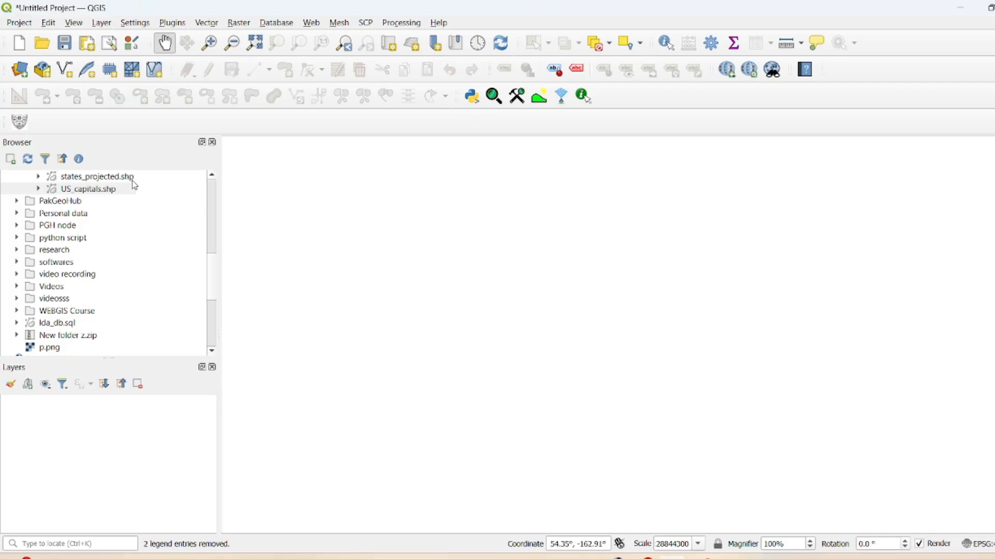
Add the states_projected shapefile to the empty map
{"action": "left_click_drag", "start_coordinate": [129, 179], "coordinate": [440, 322]}
{"action": "scroll", "coordinate": [562, 399], "scroll_direction": "down", "scroll_amount": 1}
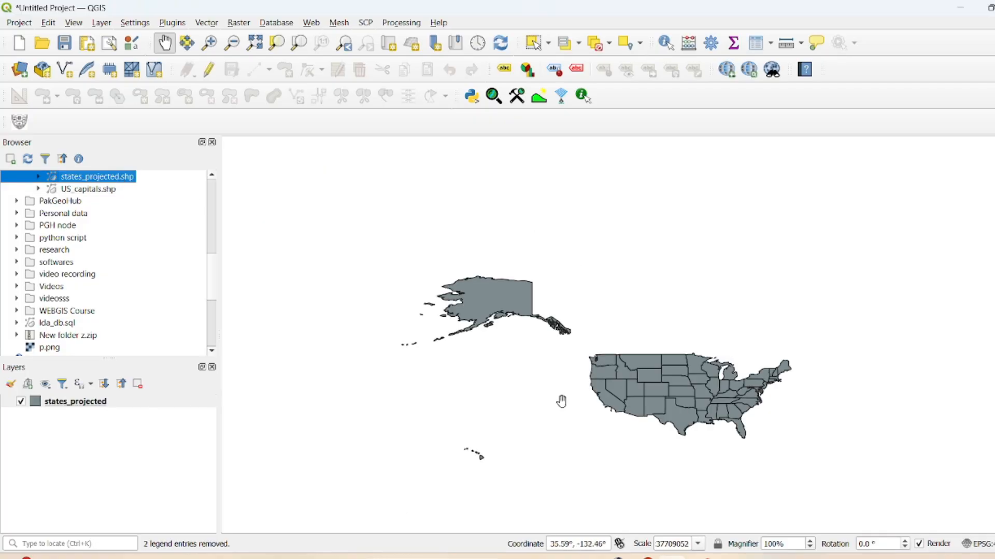
{"action": "left_click_drag", "start_coordinate": [561, 400], "coordinate": [506, 362]}
Examine the attribute table of the states_projected layer, including its population fields
{"action": "right_click", "coordinate": [85, 406]}
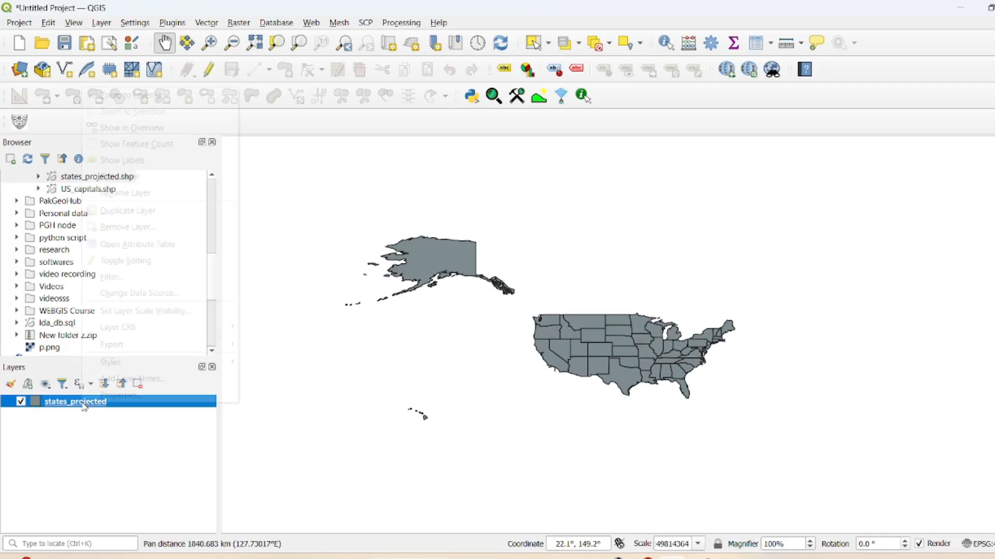
{"action": "left_click", "coordinate": [150, 245]}
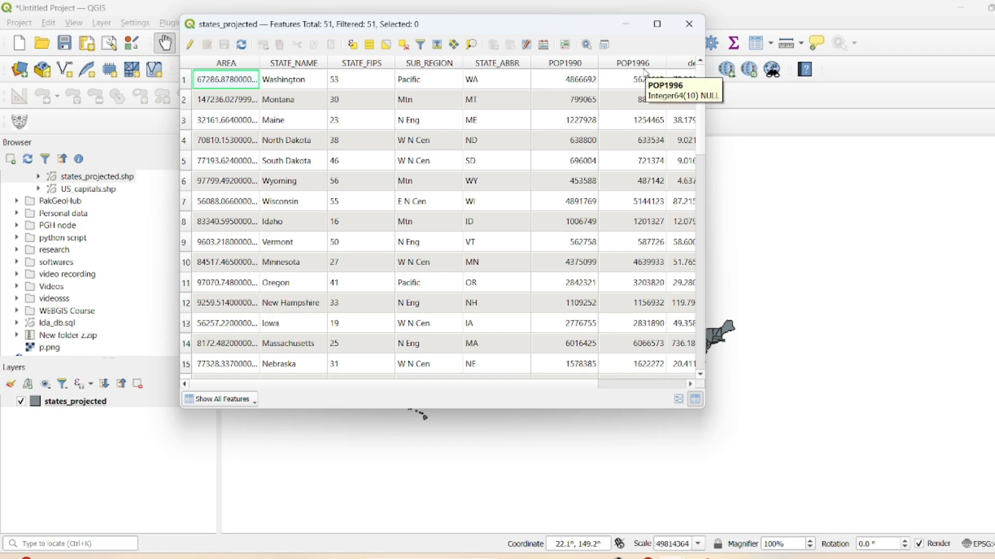
{"action": "left_click", "coordinate": [689, 24]}
Add the US_capitals shapefile to the map above the states layer
{"action": "mouse_move", "coordinate": [77, 193]}
{"action": "left_mouse_down"}
{"action": "mouse_move", "coordinate": [533, 318]}
{"action": "mouse_move", "coordinate": [528, 327]}
{"action": "left_mouse_up"}
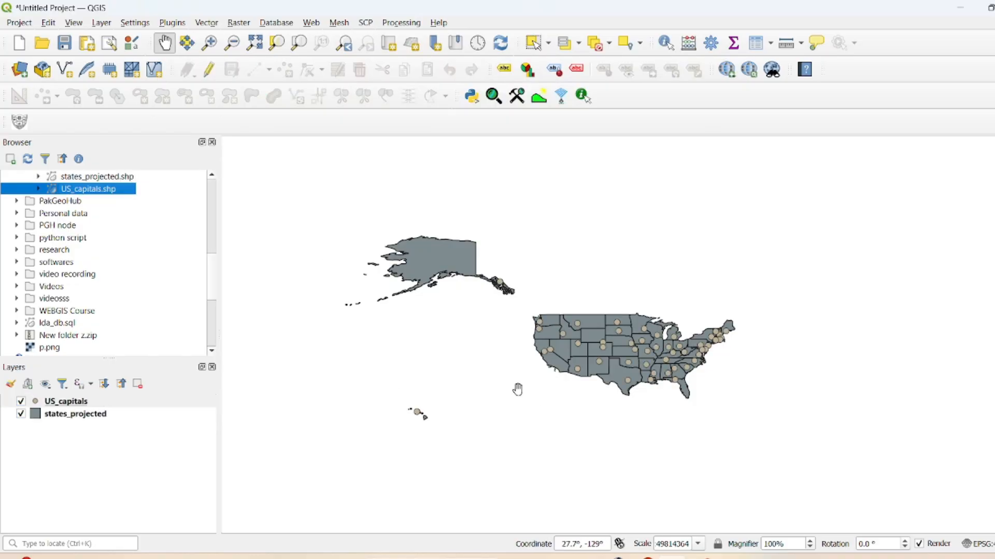
{"action": "left_click_drag", "start_coordinate": [520, 383], "coordinate": [517, 383]}
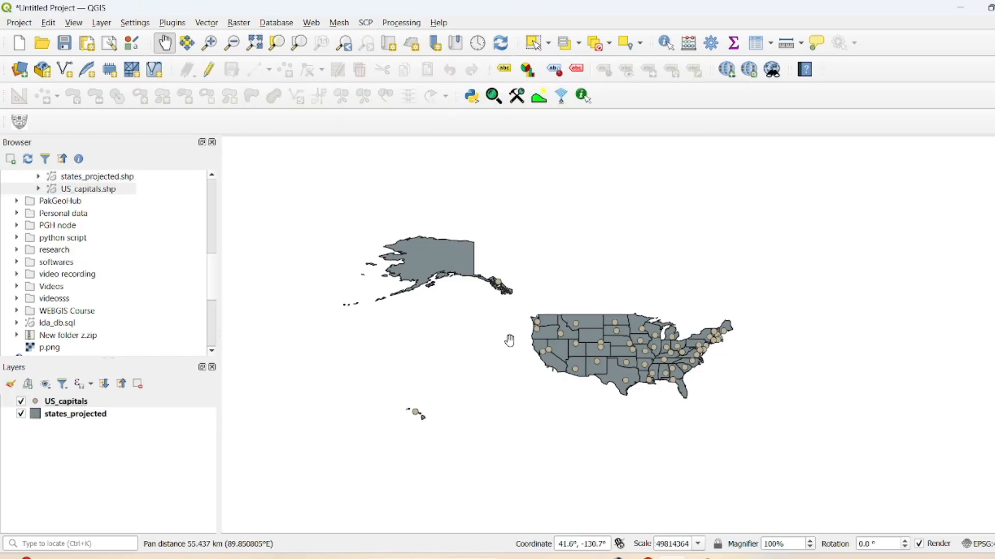
{"action": "left_click_drag", "start_coordinate": [470, 355], "coordinate": [466, 345]}
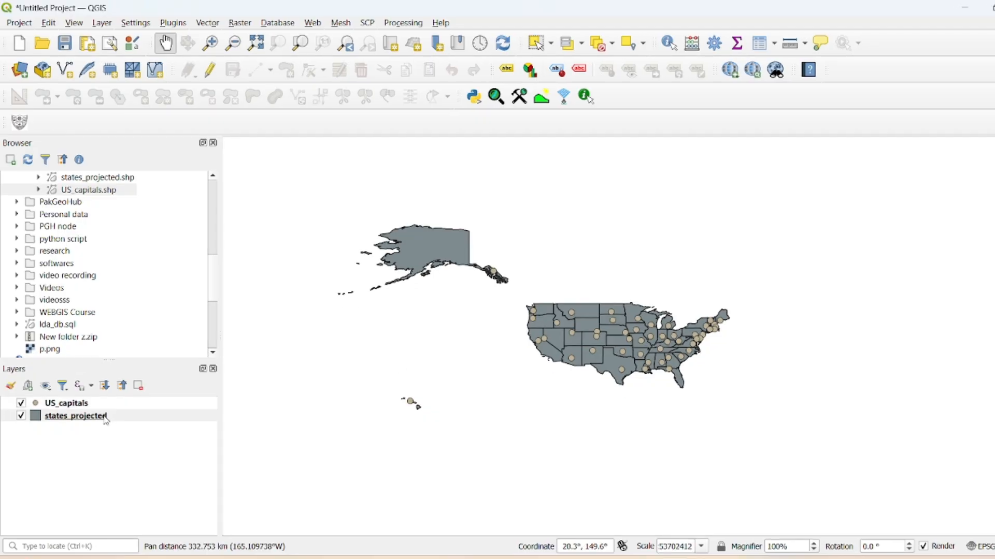
Recheck the POP1996 field in the states_projected attribute table
{"action": "right_click", "coordinate": [102, 415]}
{"action": "left_click", "coordinate": [146, 257]}
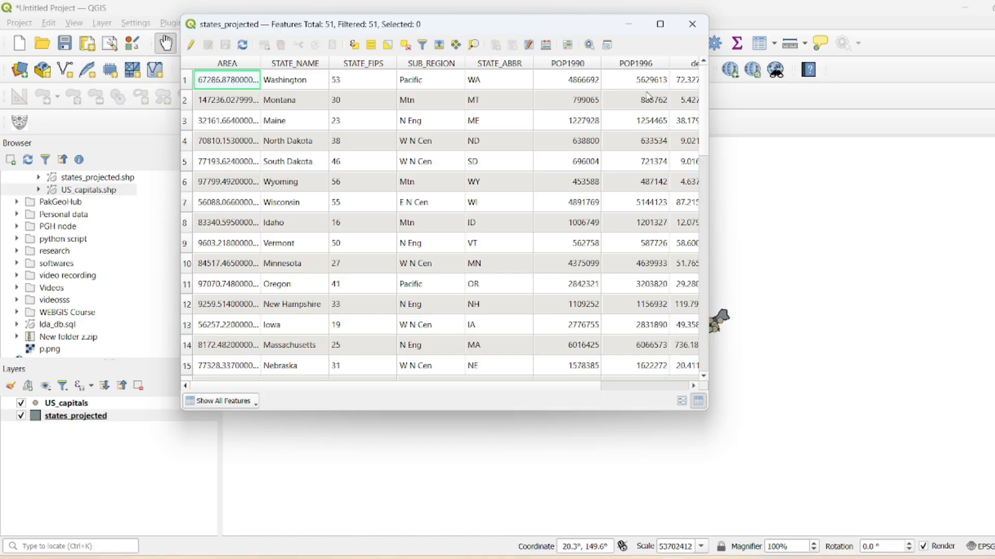
{"action": "left_click", "coordinate": [692, 23]}
Switch the states_projected symbology to Graduated and use POP1996 as the classification value
{"action": "right_click", "coordinate": [92, 418]}
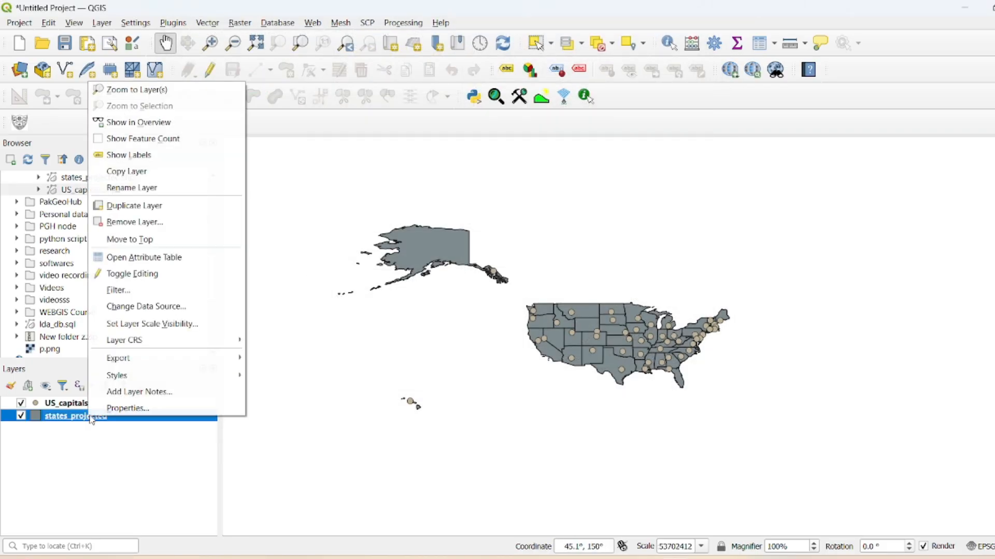
{"action": "left_click", "coordinate": [125, 408]}
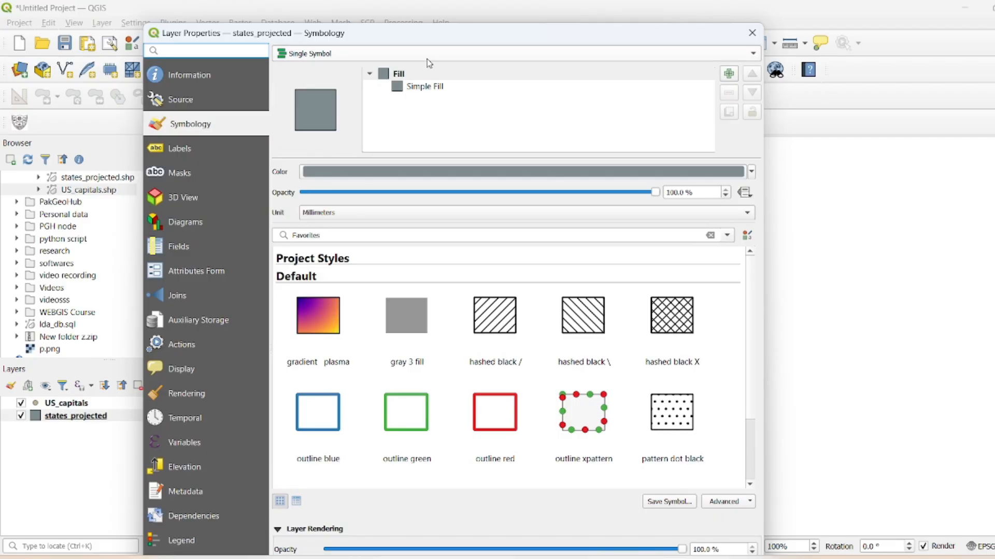
{"action": "left_click", "coordinate": [327, 56]}
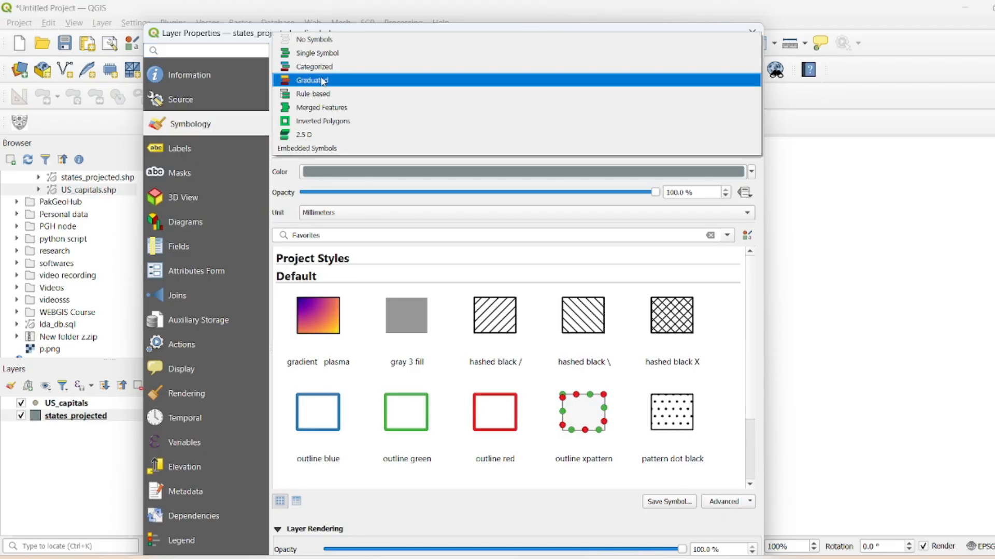
{"action": "left_click", "coordinate": [313, 81]}
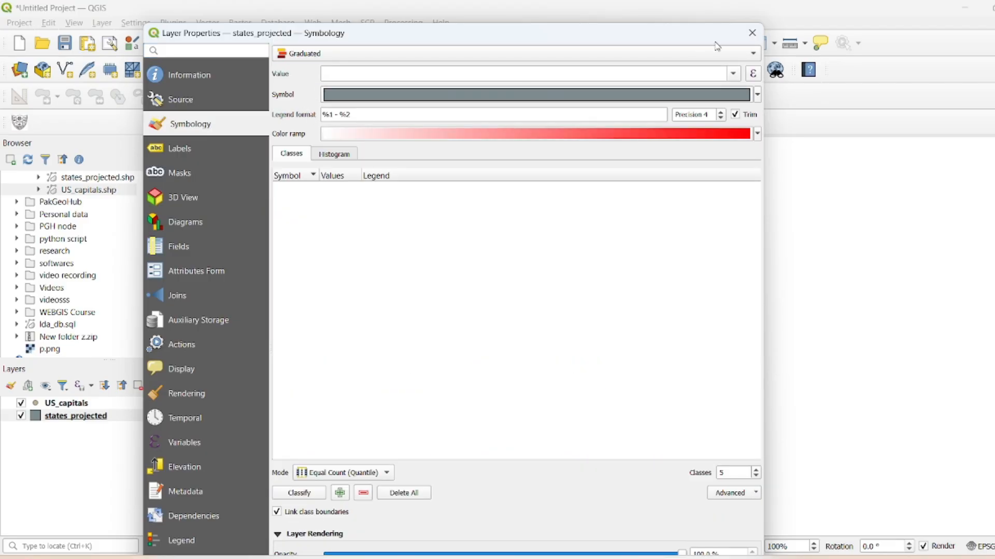
{"action": "left_click", "coordinate": [733, 73]}
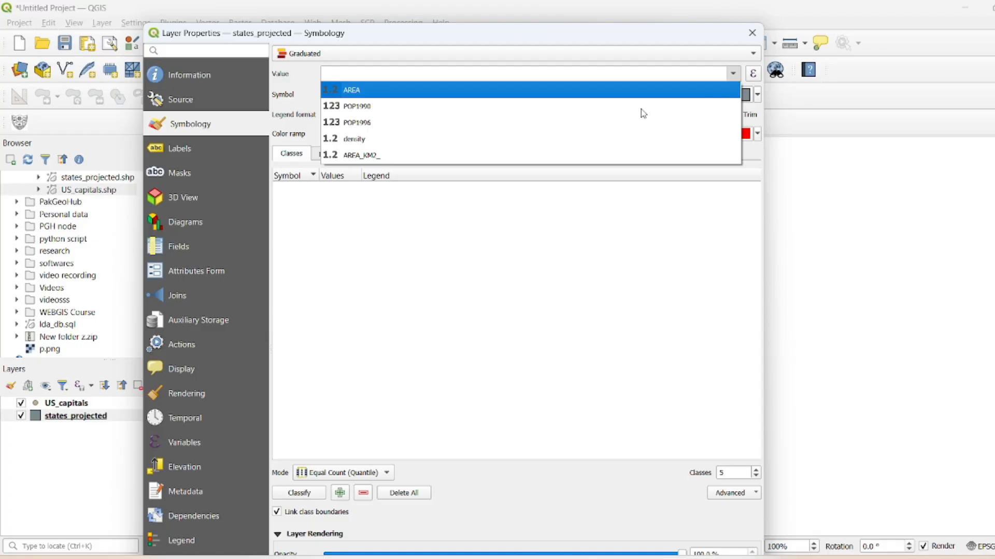
{"action": "left_click", "coordinate": [429, 131]}
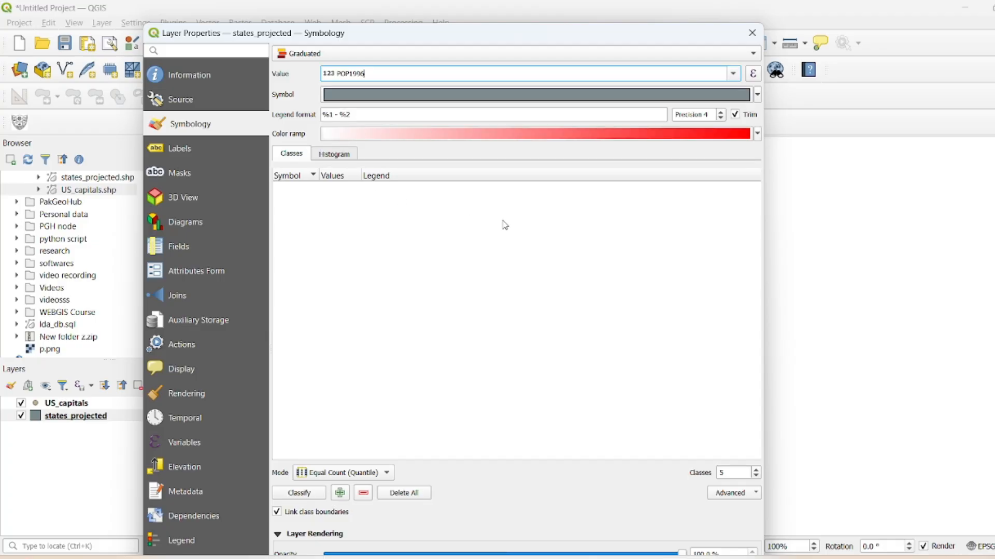
Apply the BuGn color ramp to the graduated states symbology and classify the population values
{"action": "left_click", "coordinate": [759, 135]}
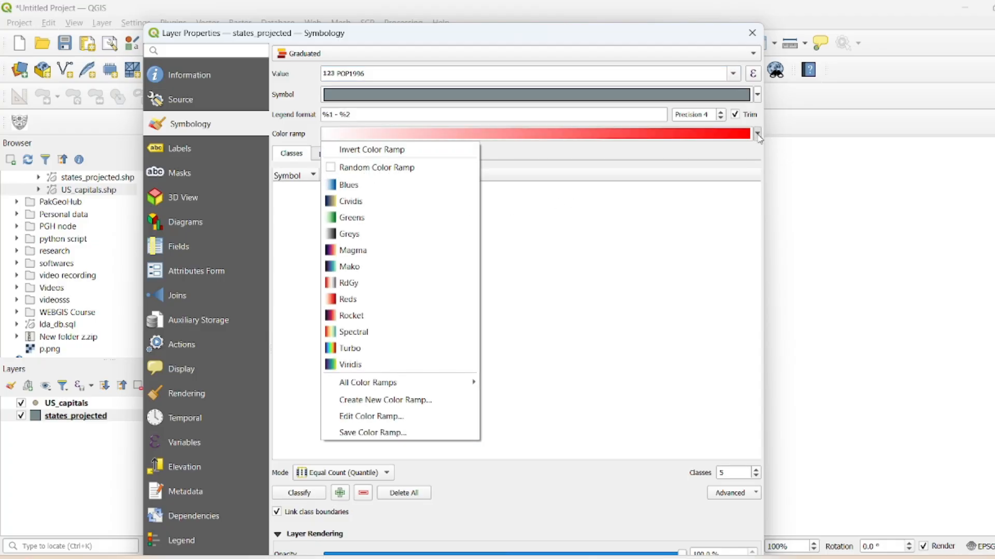
{"action": "mouse_move", "coordinate": [415, 388]}
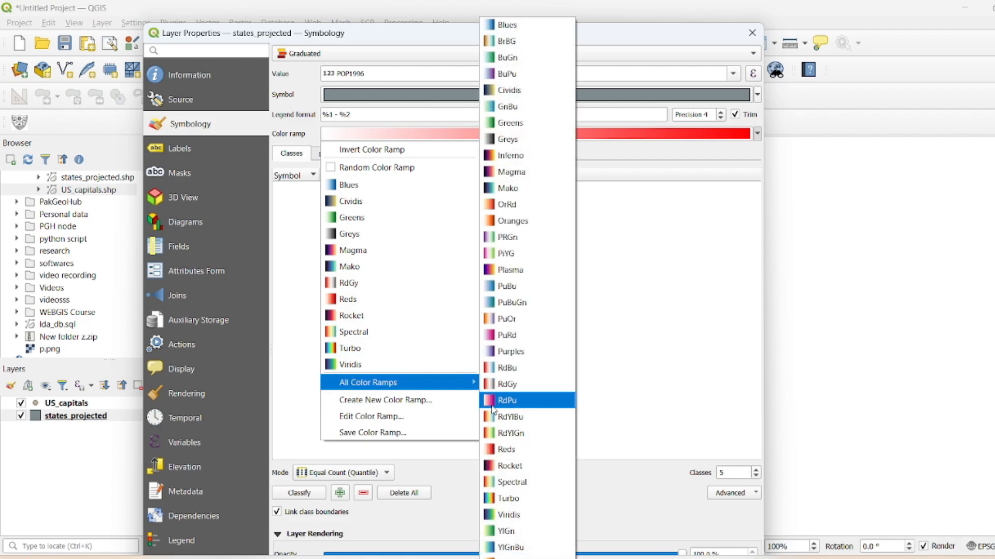
{"action": "left_click", "coordinate": [527, 69]}
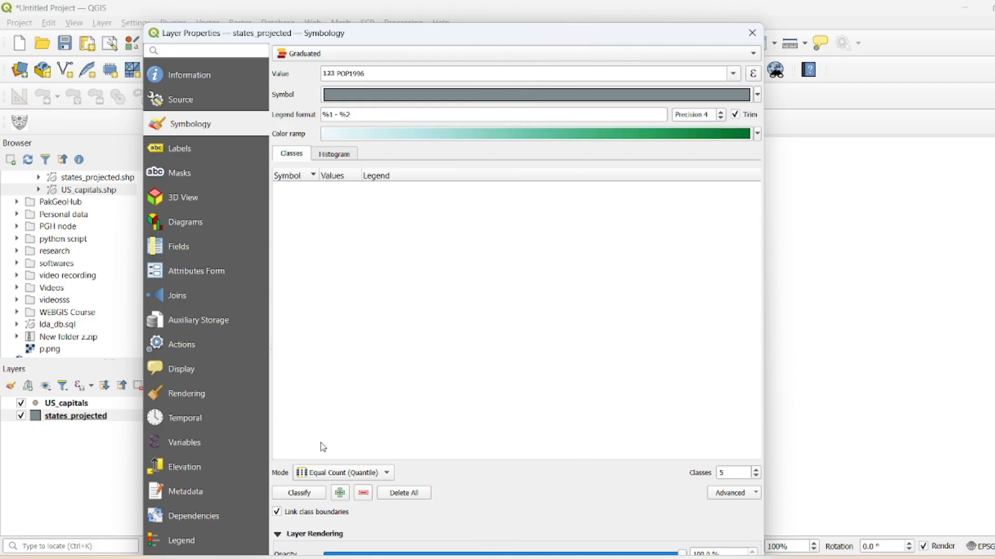
{"action": "left_click", "coordinate": [304, 497]}
Set the number of classes to 6 in Equal Count (Quantile) mode and apply the graduated style to the states
{"action": "left_click", "coordinate": [346, 472]}
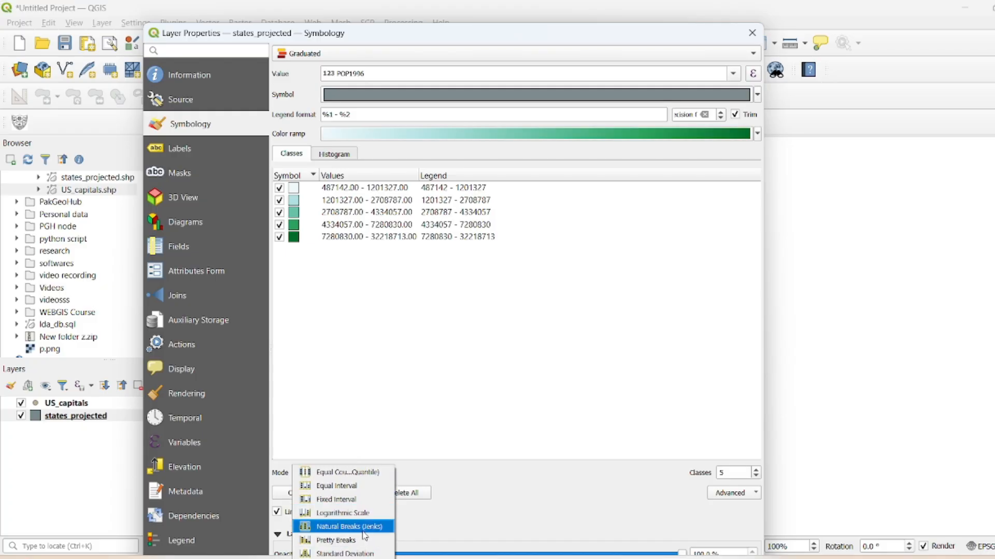
{"action": "left_click", "coordinate": [556, 474]}
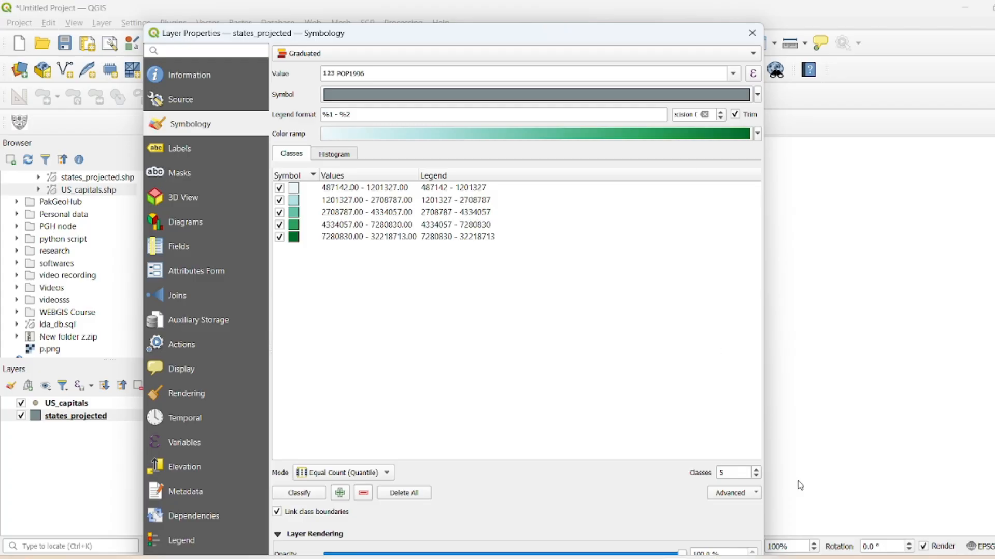
{"action": "left_click", "coordinate": [757, 472]}
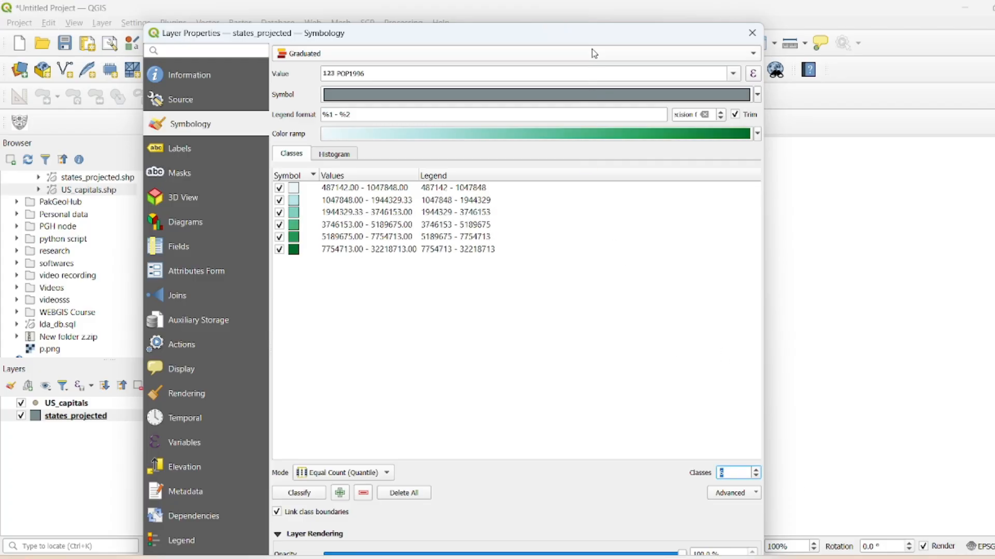
{"action": "mouse_move", "coordinate": [595, 24]}
{"action": "left_mouse_down"}
{"action": "mouse_move", "coordinate": [595, 16]}
{"action": "mouse_move", "coordinate": [588, 61]}
{"action": "mouse_move", "coordinate": [592, 23]}
{"action": "left_mouse_up"}
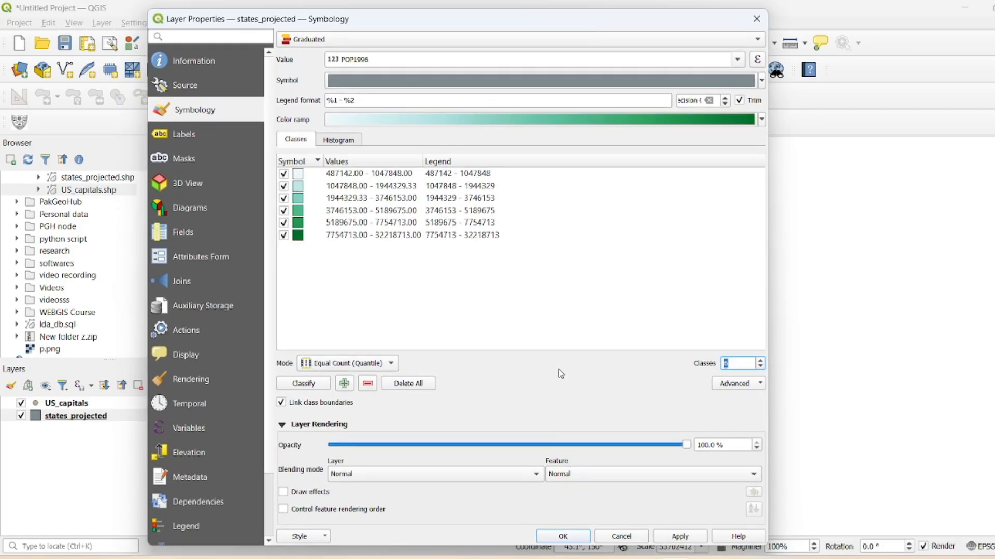
{"action": "left_click", "coordinate": [562, 537]}
{"action": "left_click_drag", "start_coordinate": [563, 429], "coordinate": [604, 419]}
{"action": "scroll", "coordinate": [557, 373], "scroll_direction": "up", "scroll_amount": 1}
{"action": "scroll", "coordinate": [605, 418], "scroll_direction": "down", "scroll_amount": 1}
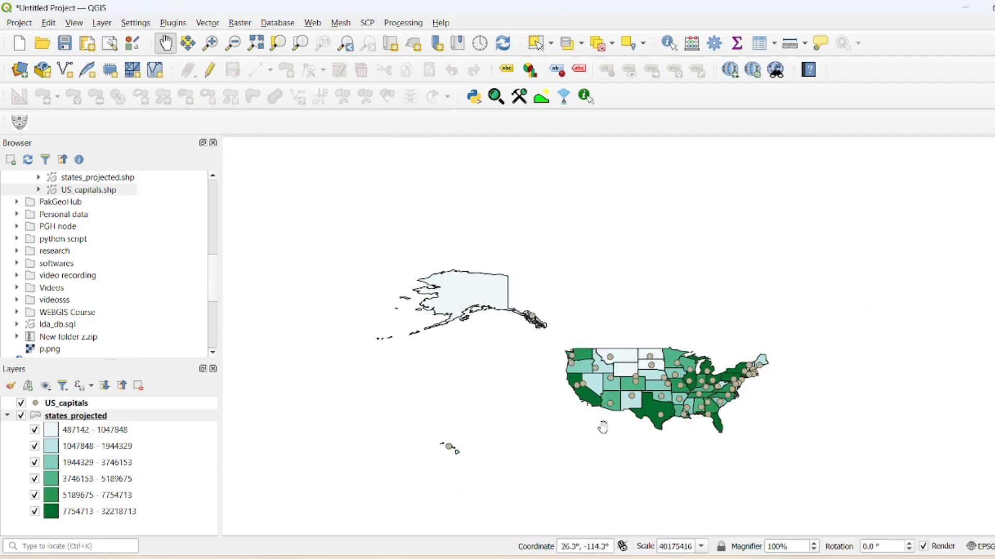
{"action": "scroll", "coordinate": [641, 423], "scroll_direction": "up", "scroll_amount": 3}
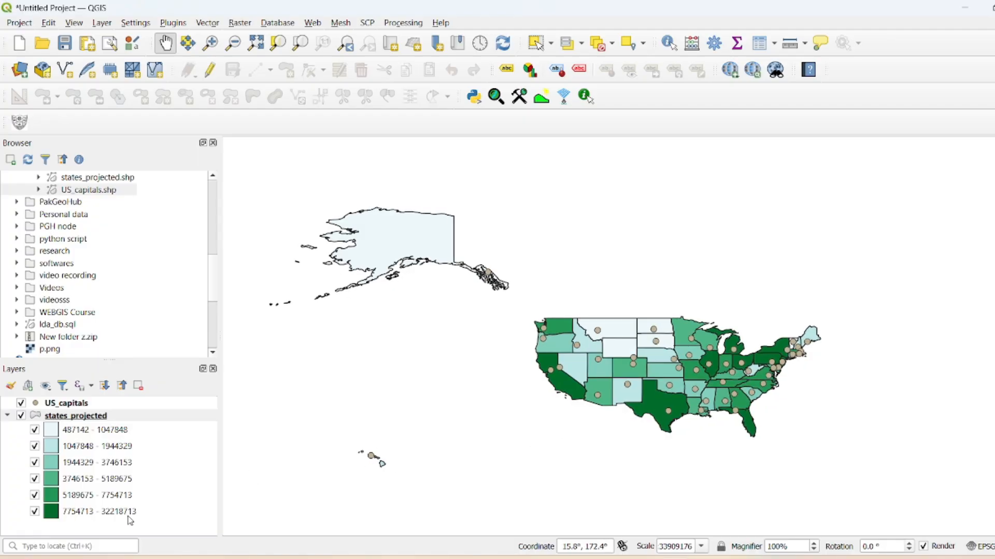
{"action": "left_click_drag", "start_coordinate": [436, 444], "coordinate": [442, 438]}
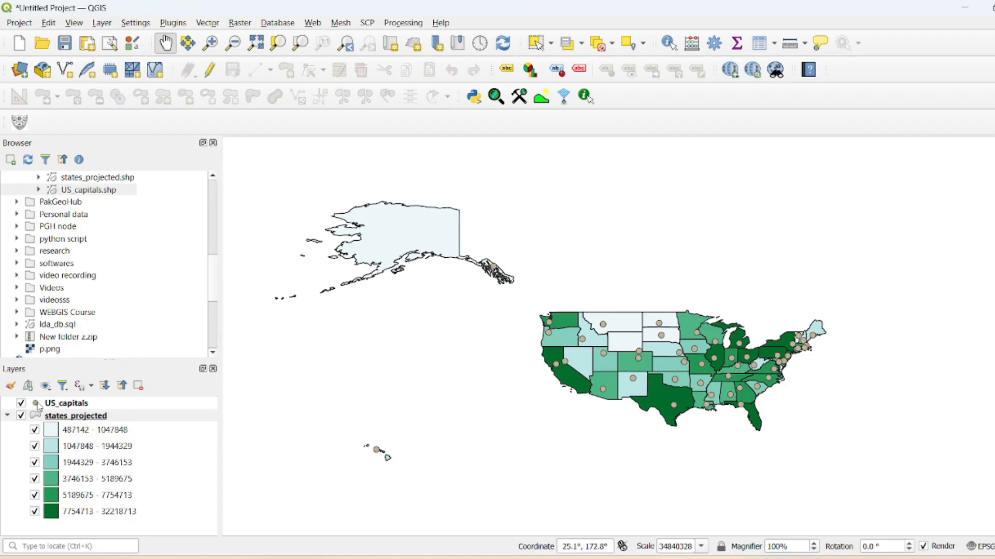
Style the US_capitals layer with the topo pop capital marker at a size of 3 millimetres and apply it
{"action": "left_click", "coordinate": [38, 406]}
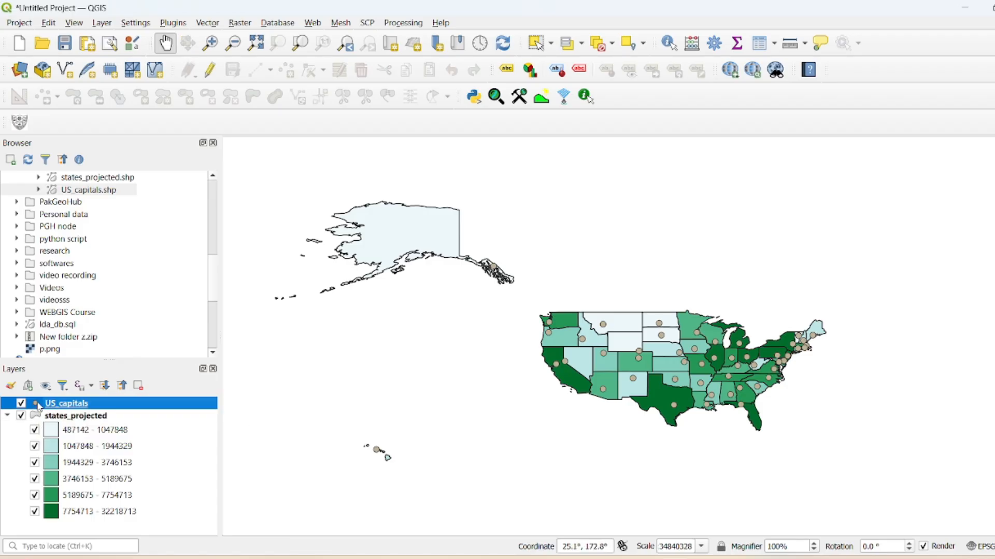
{"action": "double_click", "coordinate": [38, 406]}
{"action": "left_click", "coordinate": [588, 424]}
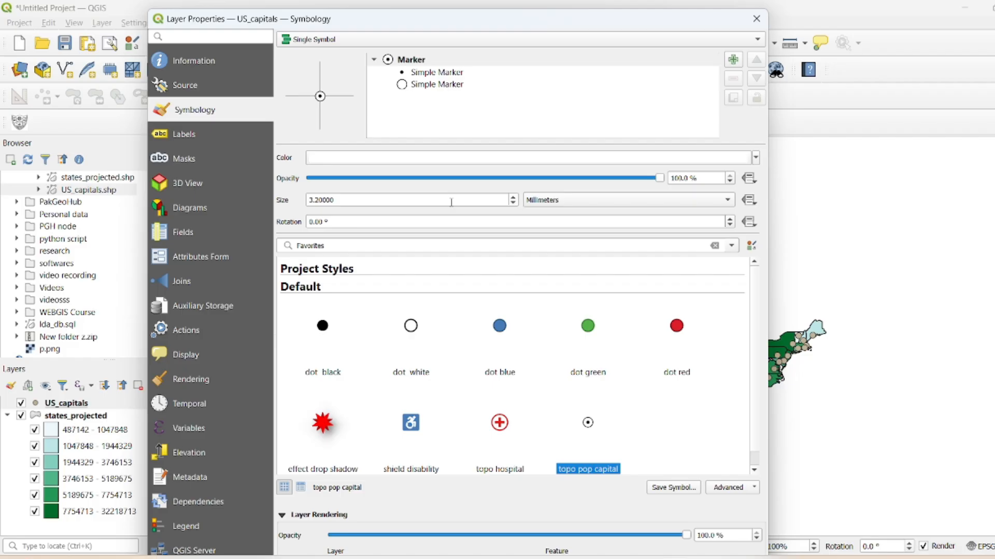
{"action": "left_click", "coordinate": [514, 198]}
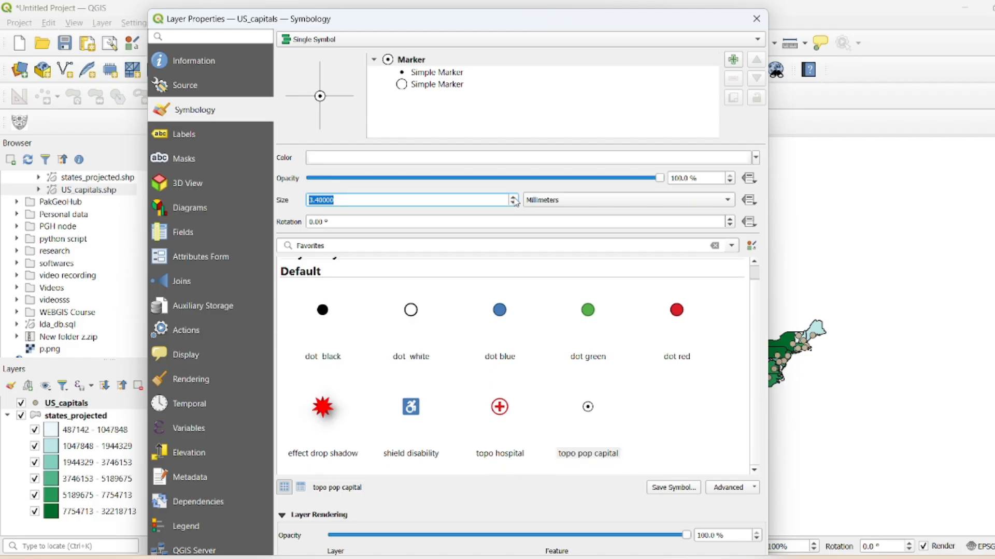
{"action": "left_click_drag", "start_coordinate": [569, 8], "coordinate": [560, 110]}
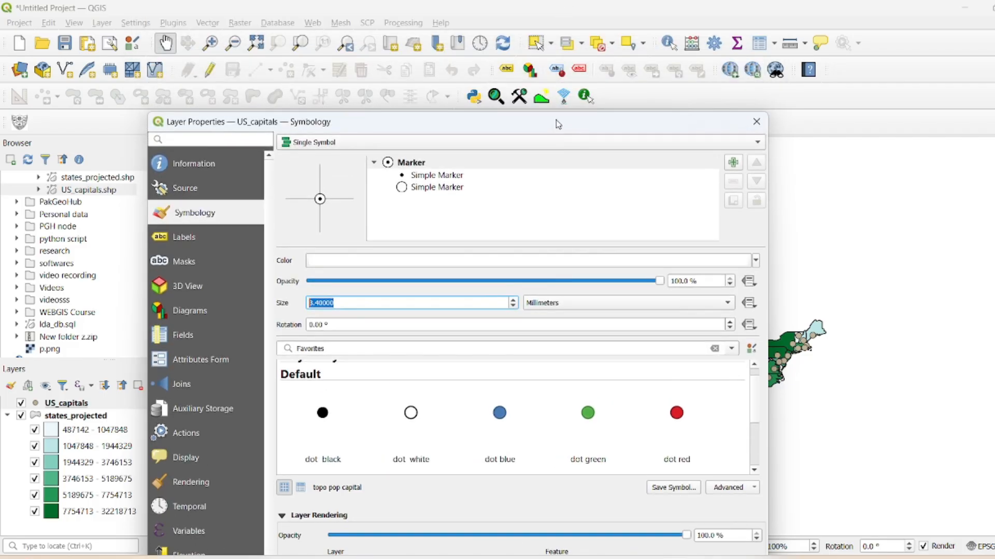
{"action": "double_click", "coordinate": [557, 113]}
{"action": "left_click", "coordinate": [518, 211]}
{"action": "left_click", "coordinate": [518, 211]}
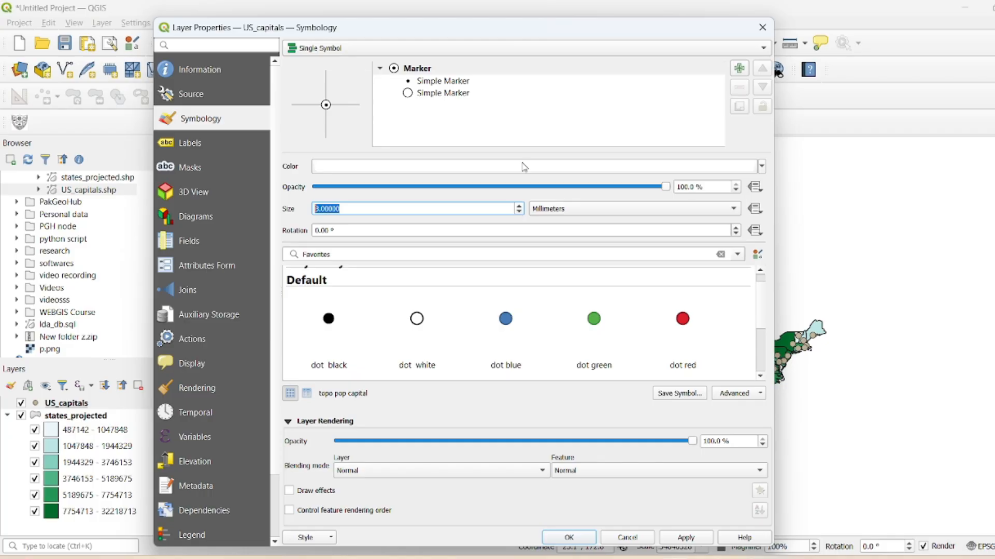
{"action": "left_click_drag", "start_coordinate": [573, 27], "coordinate": [567, 56]}
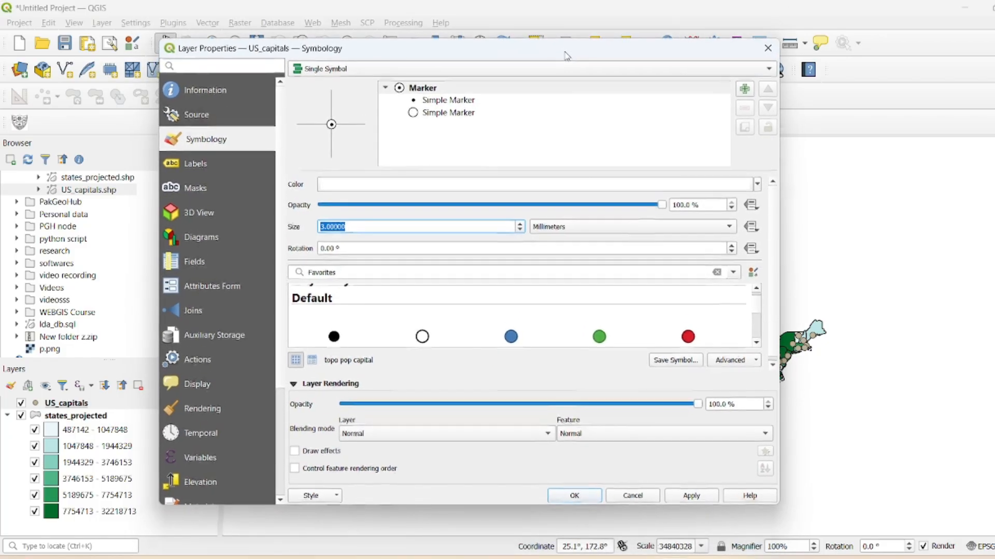
{"action": "left_click", "coordinate": [559, 495]}
{"action": "left_click_drag", "start_coordinate": [612, 440], "coordinate": [599, 421]}
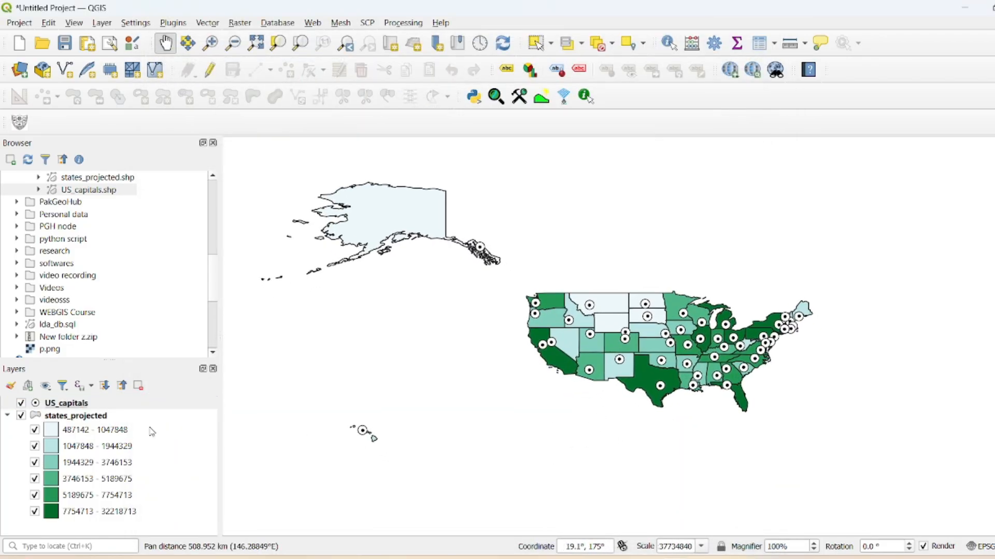
{"action": "right_click", "coordinate": [63, 407]}
{"action": "left_click", "coordinate": [134, 407]}
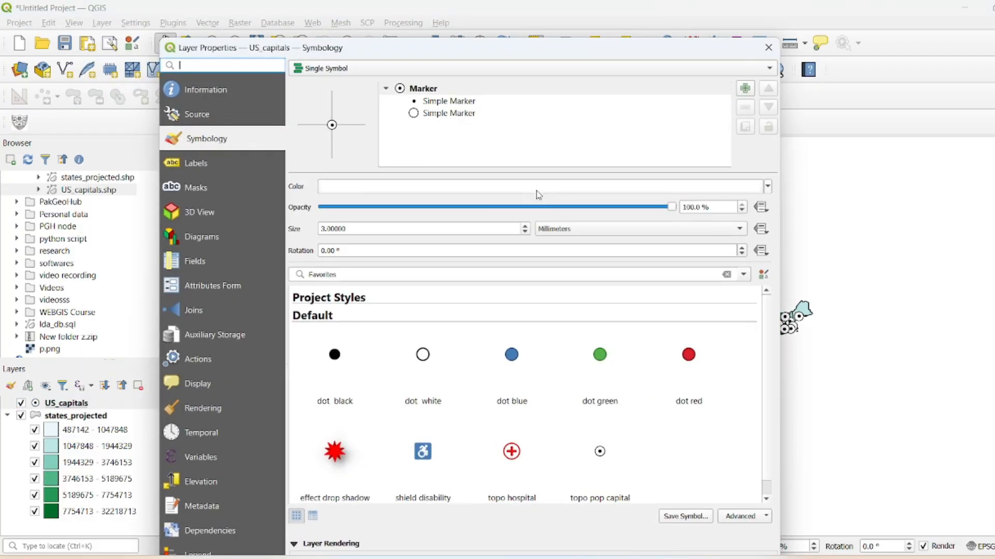
{"action": "left_click", "coordinate": [525, 232]}
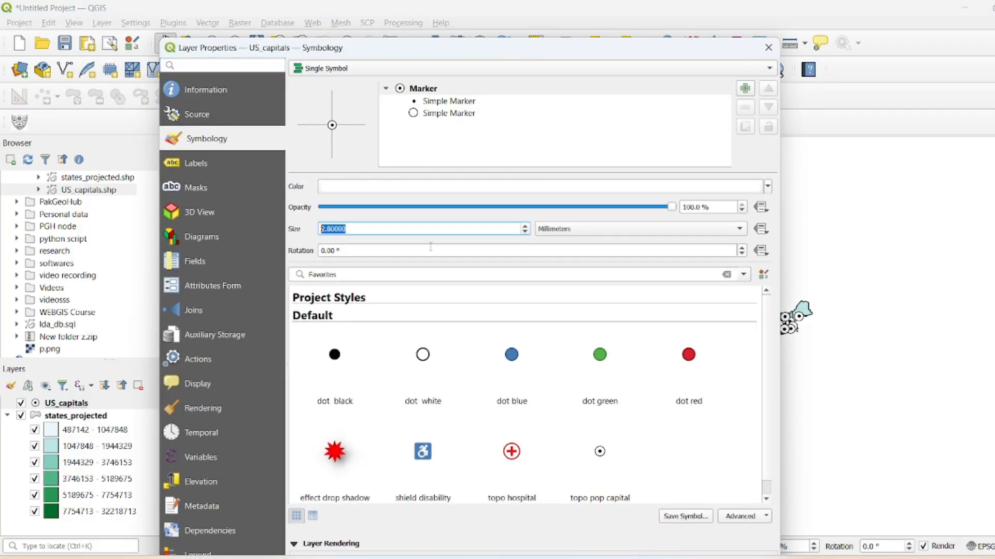
{"action": "left_click", "coordinate": [201, 164]}
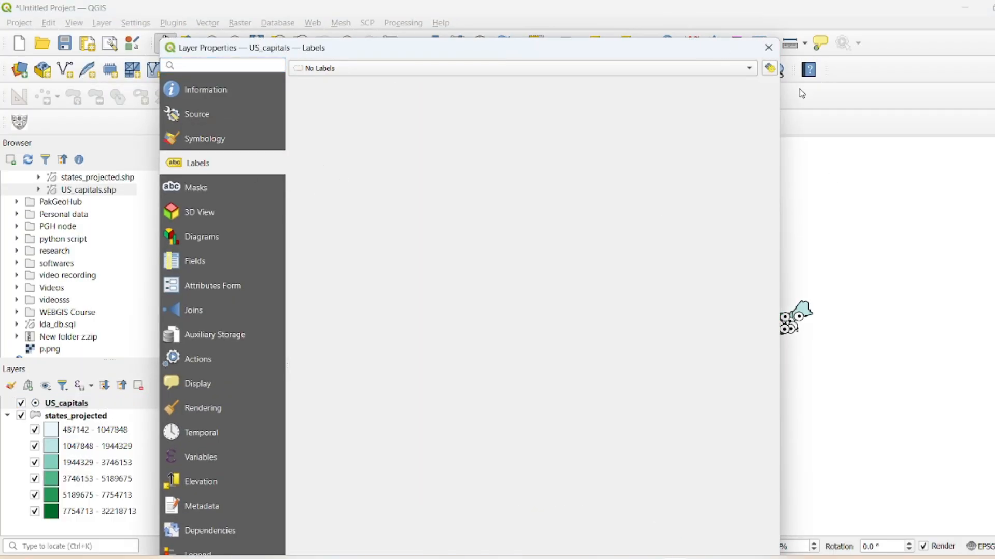
{"action": "left_click", "coordinate": [769, 47]}
Check the US_capitals attribute table, and give the layer single labels that use the STATE_NAME field
{"action": "left_click", "coordinate": [759, 43]}
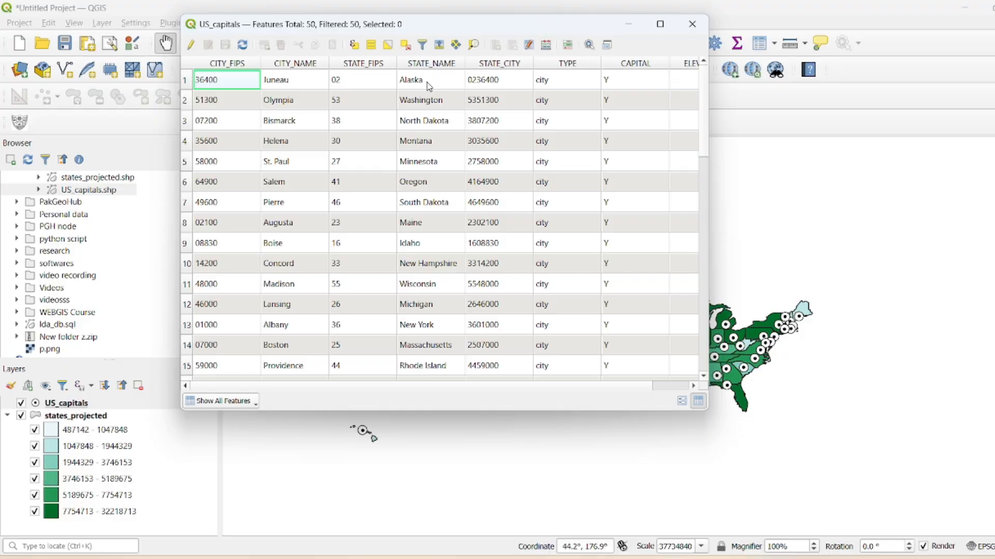
{"action": "left_click", "coordinate": [692, 25]}
{"action": "right_click", "coordinate": [75, 408]}
{"action": "left_click", "coordinate": [140, 400]}
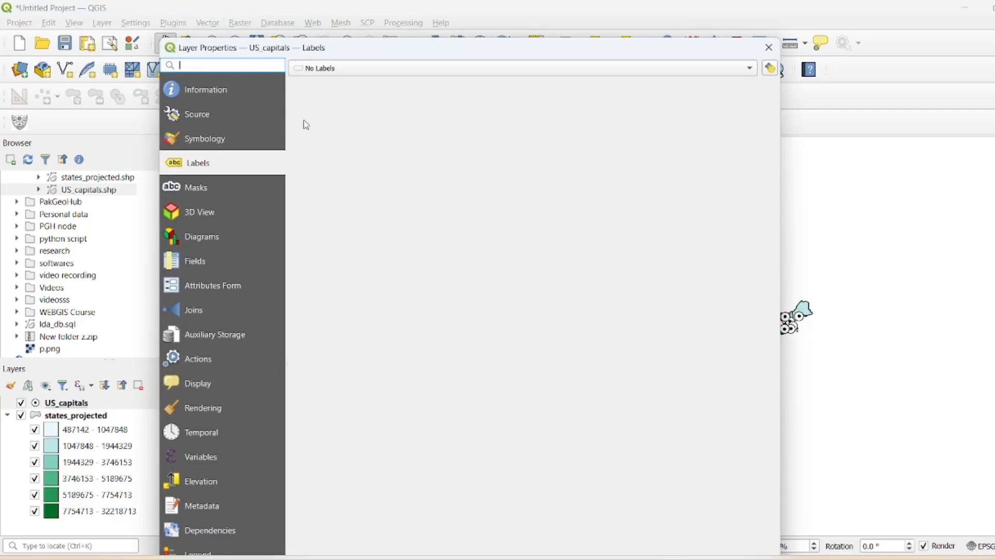
{"action": "left_click", "coordinate": [391, 70]}
{"action": "left_click", "coordinate": [360, 85]}
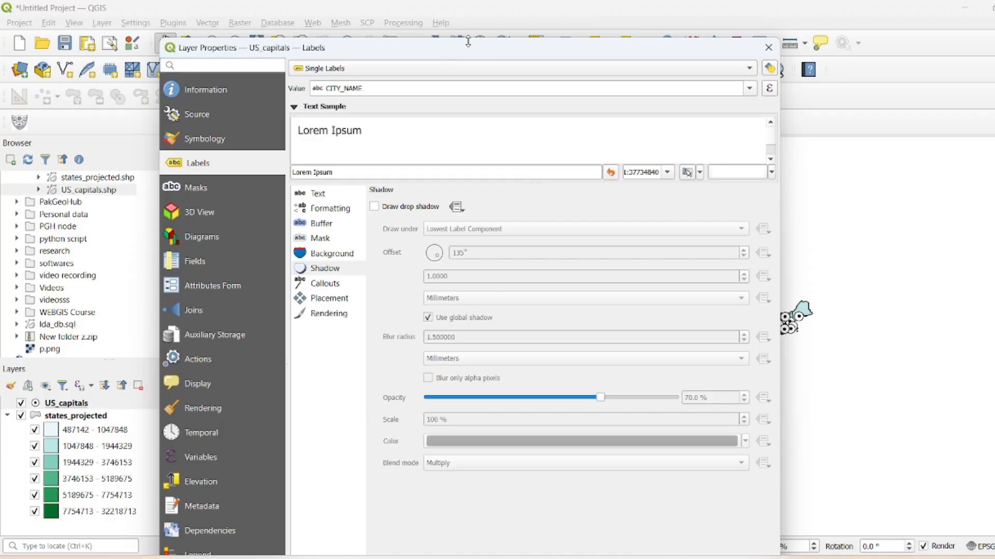
{"action": "left_click_drag", "start_coordinate": [468, 42], "coordinate": [335, 34]}
{"action": "left_click", "coordinate": [331, 67]}
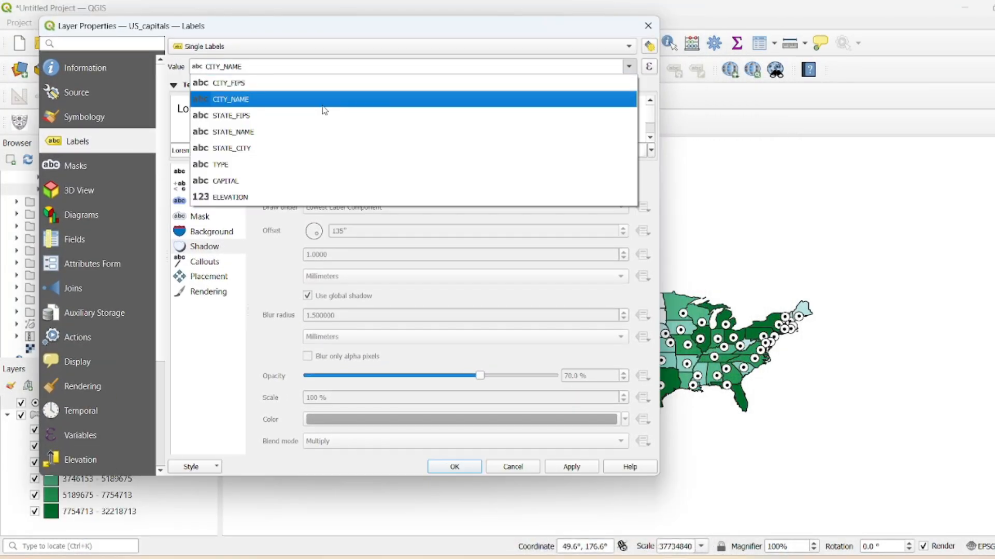
{"action": "left_click", "coordinate": [260, 133]}
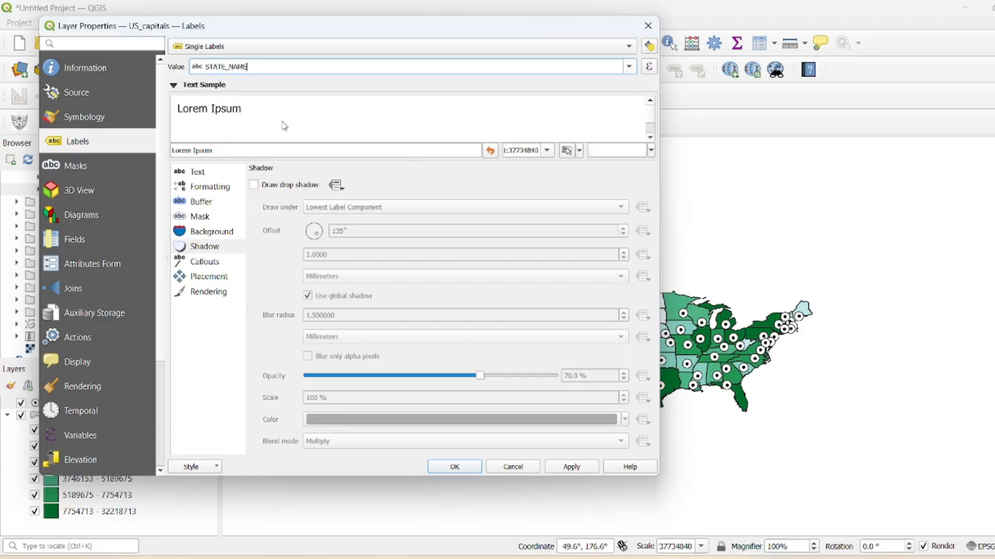
Format the US_capitals label text in Tahoma with the Regular style and a white color
{"action": "left_click", "coordinate": [217, 177]}
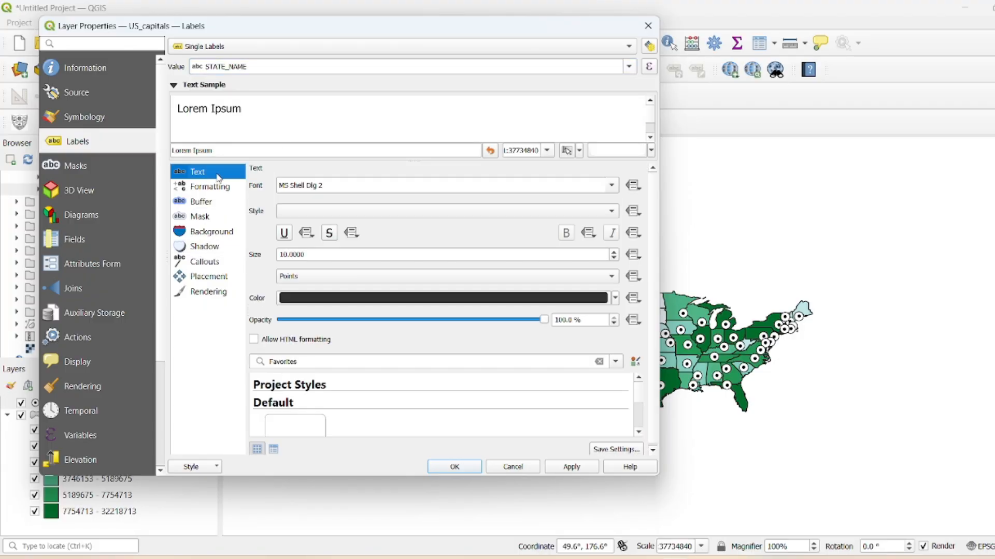
{"action": "left_click", "coordinate": [612, 186]}
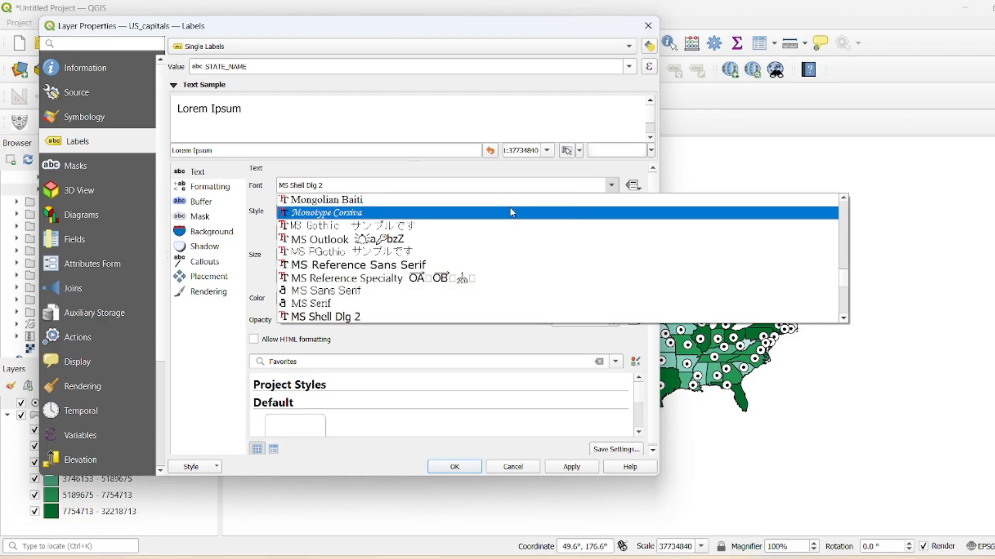
{"action": "scroll", "coordinate": [351, 308], "scroll_direction": "down", "scroll_amount": 10}
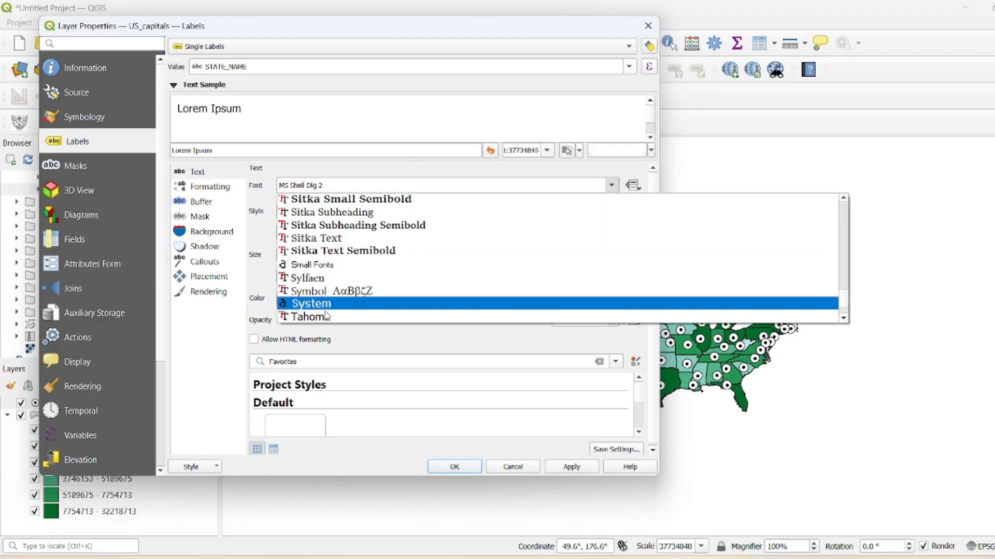
{"action": "left_click", "coordinate": [326, 316]}
{"action": "left_click", "coordinate": [317, 213]}
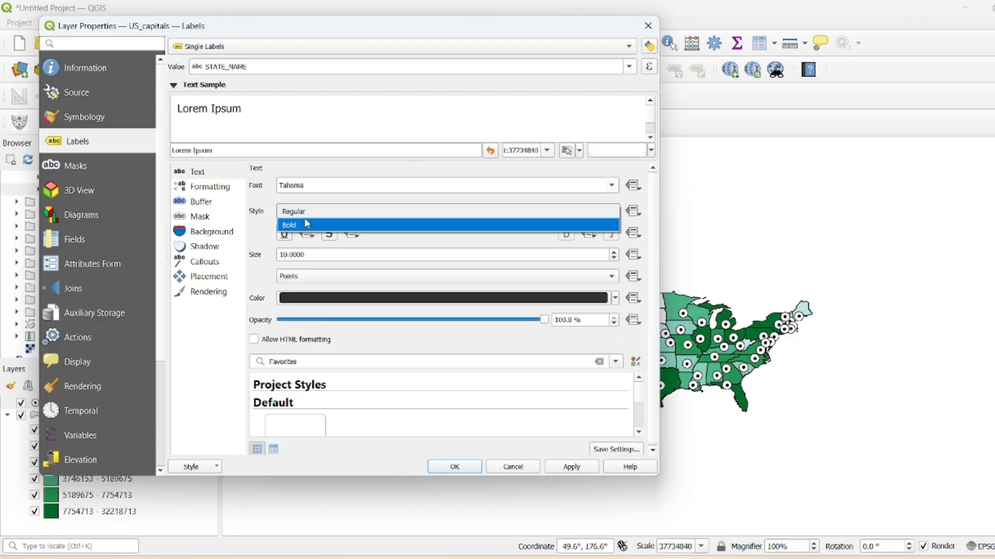
{"action": "left_click", "coordinate": [257, 210]}
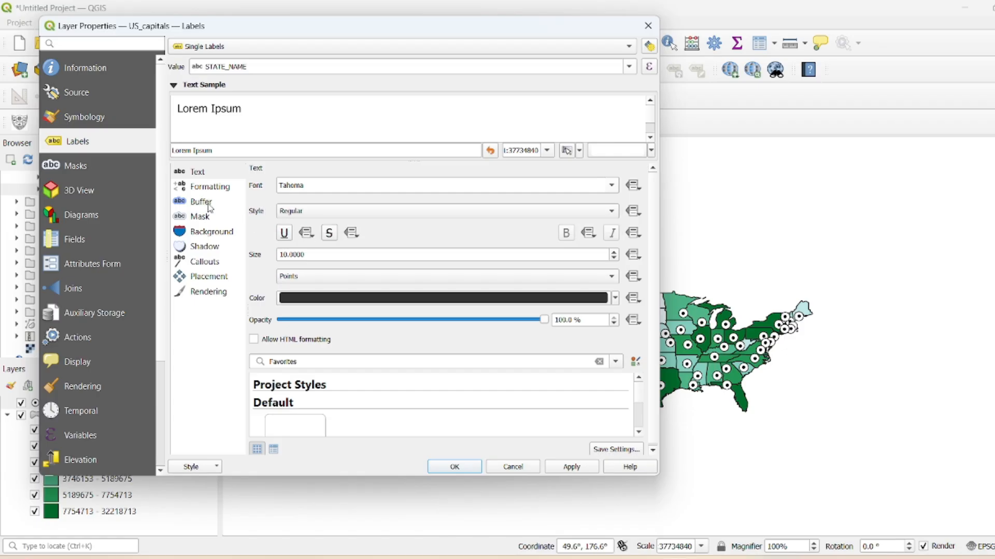
{"action": "left_click", "coordinate": [615, 299]}
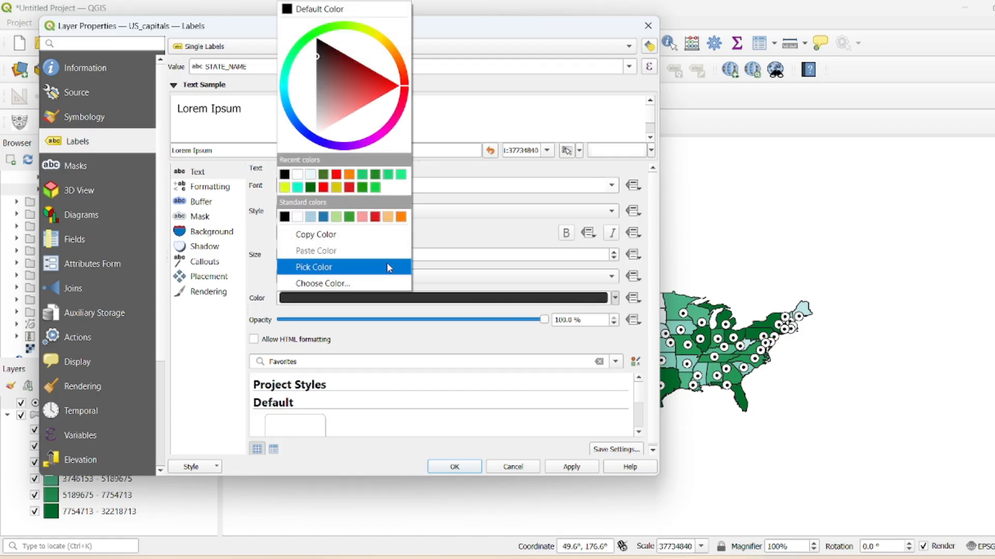
{"action": "left_click", "coordinate": [297, 174]}
Enable a text buffer in black for the US_capitals labels and accept the layer properties
{"action": "left_click", "coordinate": [201, 201]}
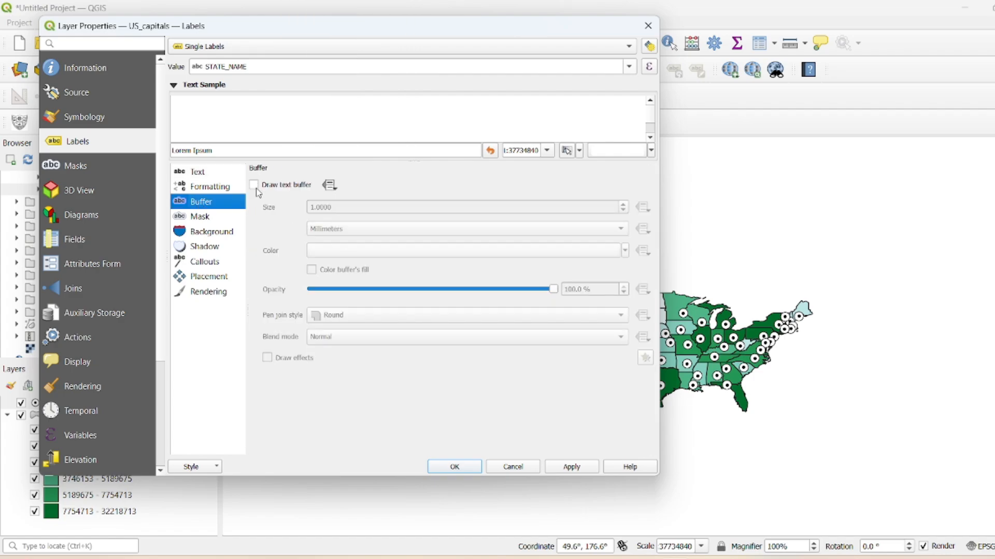
{"action": "left_click", "coordinate": [253, 185]}
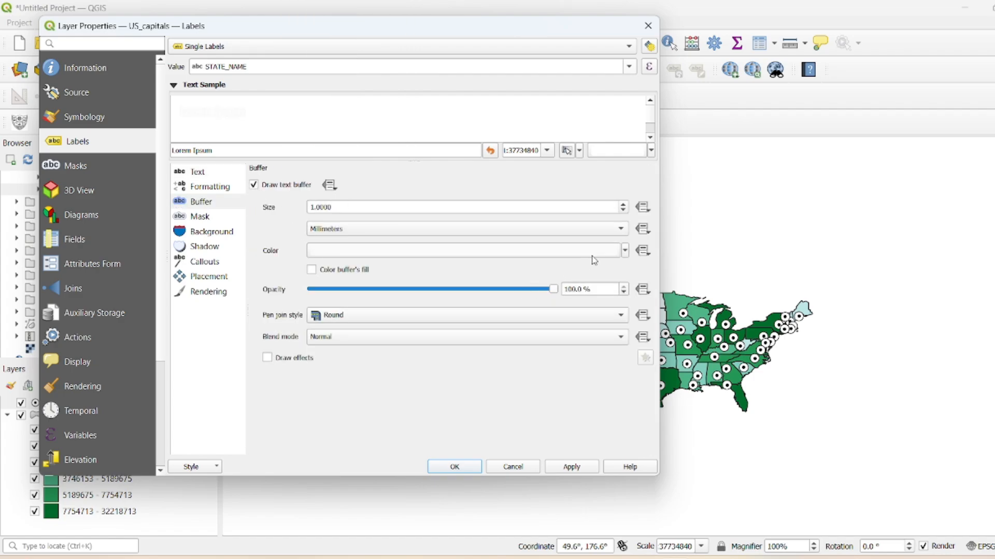
{"action": "left_click", "coordinate": [624, 251]}
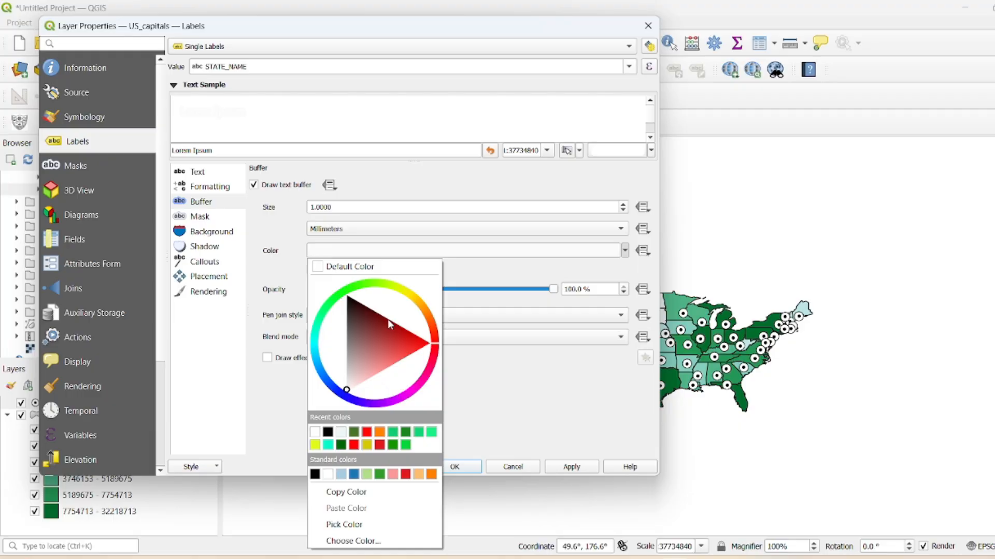
{"action": "left_click", "coordinate": [328, 431]}
{"action": "left_click", "coordinate": [455, 467]}
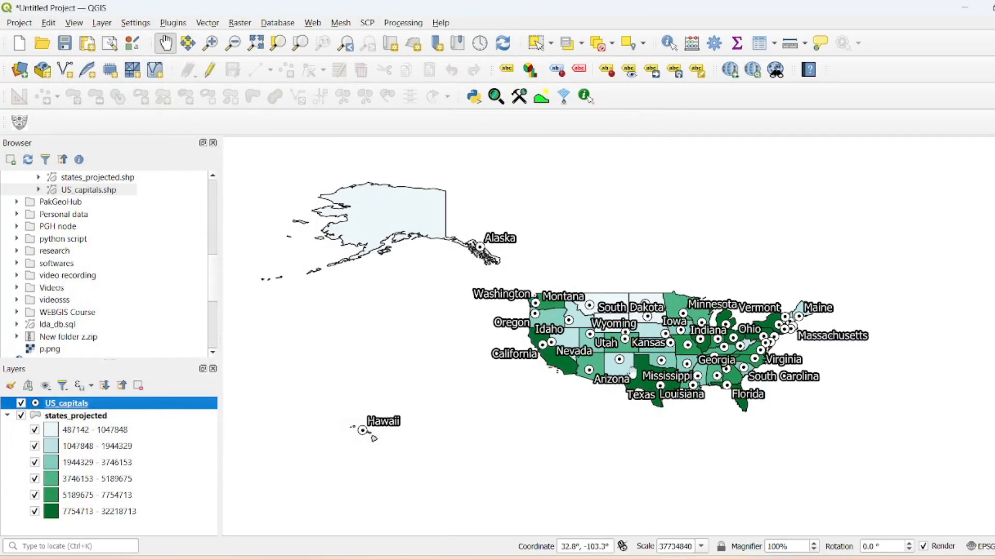
Reduce the text size of the US_capitals labels so that more state names fit on the map
{"action": "left_click_drag", "start_coordinate": [599, 415], "coordinate": [554, 387]}
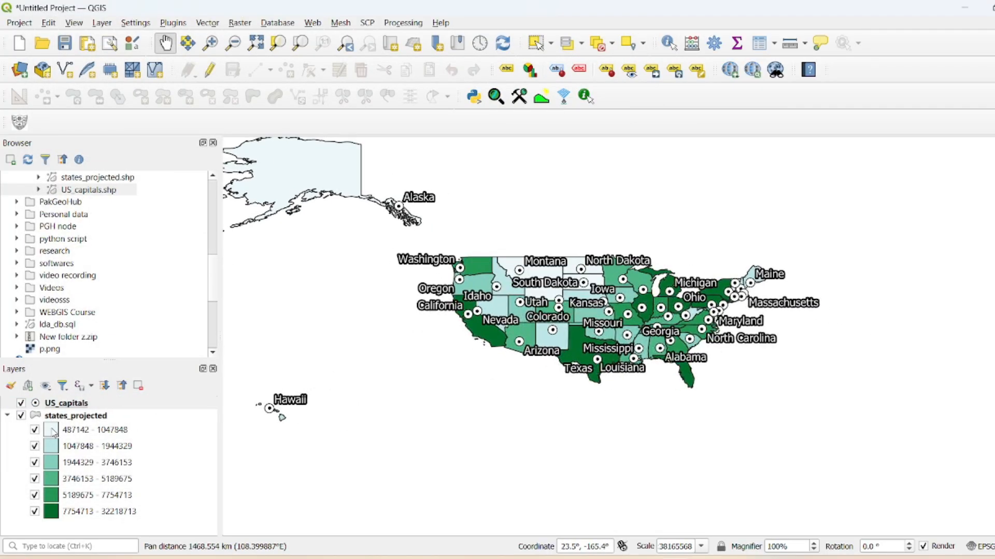
{"action": "right_click", "coordinate": [60, 402]}
{"action": "left_click", "coordinate": [100, 394]}
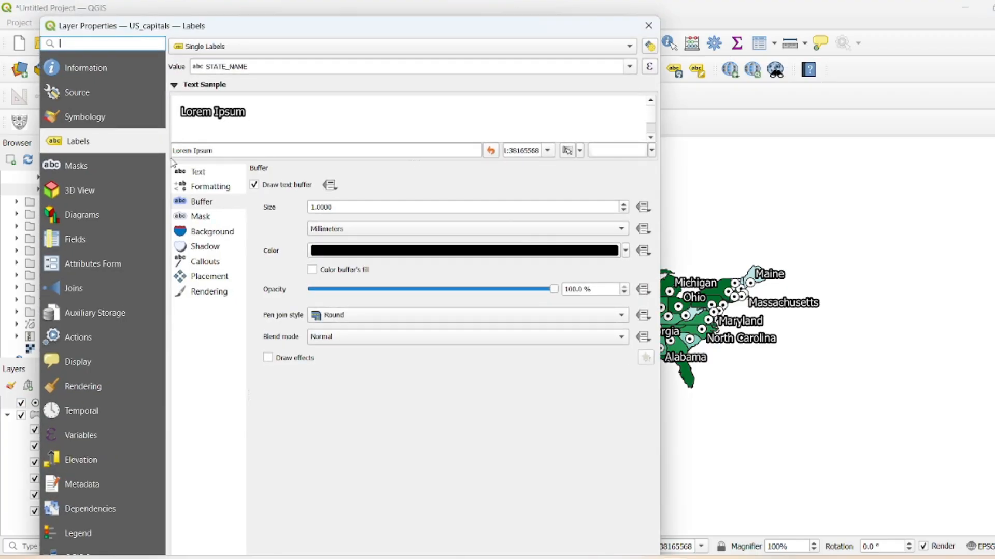
{"action": "left_click", "coordinate": [202, 174]}
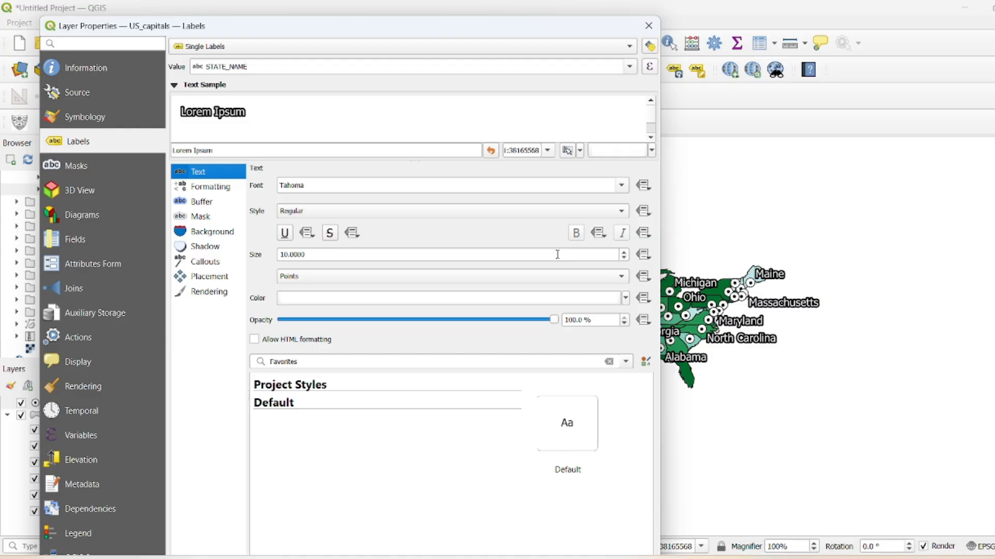
{"action": "double_click", "coordinate": [615, 255]}
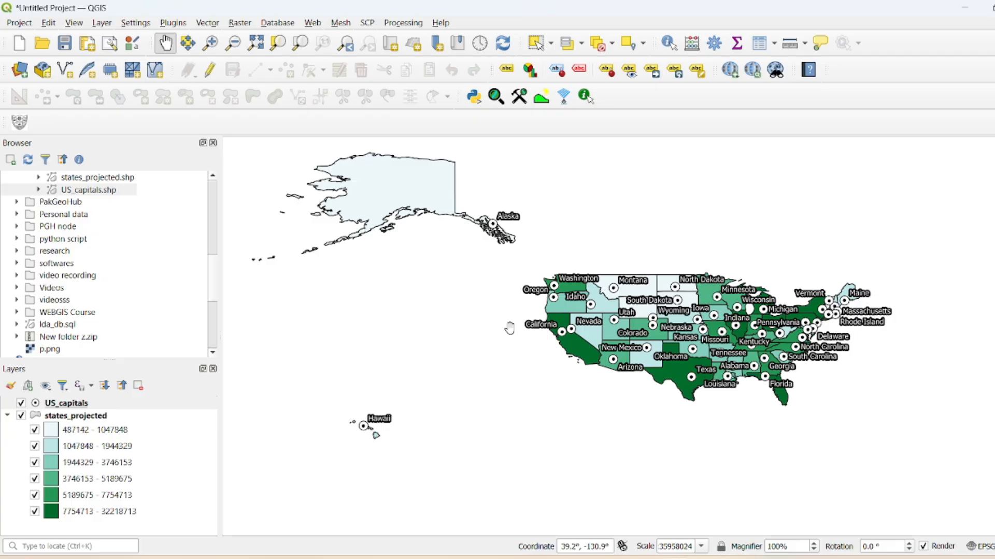
Create an empty print layout titled "new" through the Layout Manager, and close the manager
{"action": "left_click", "coordinate": [19, 22]}
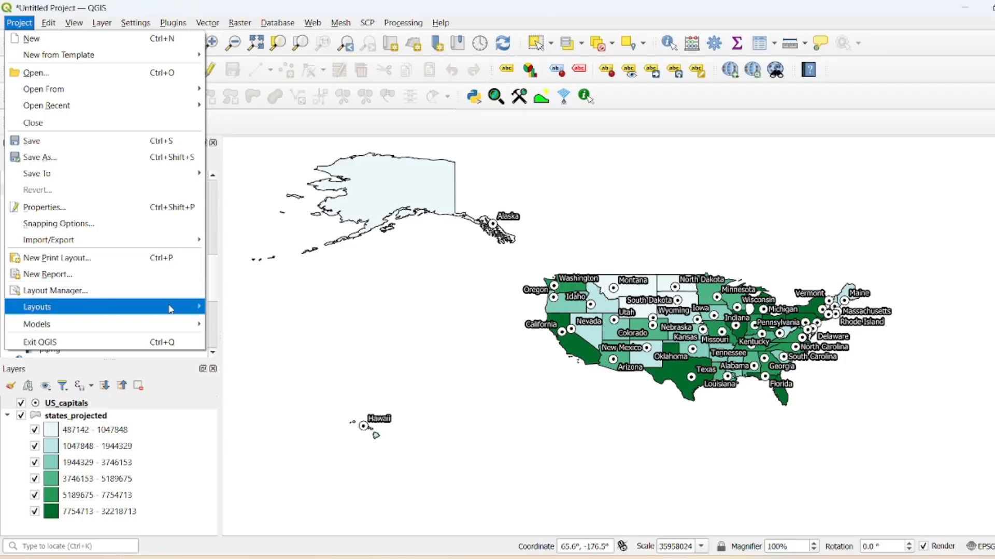
{"action": "left_click", "coordinate": [77, 291]}
{"action": "left_click", "coordinate": [635, 309]}
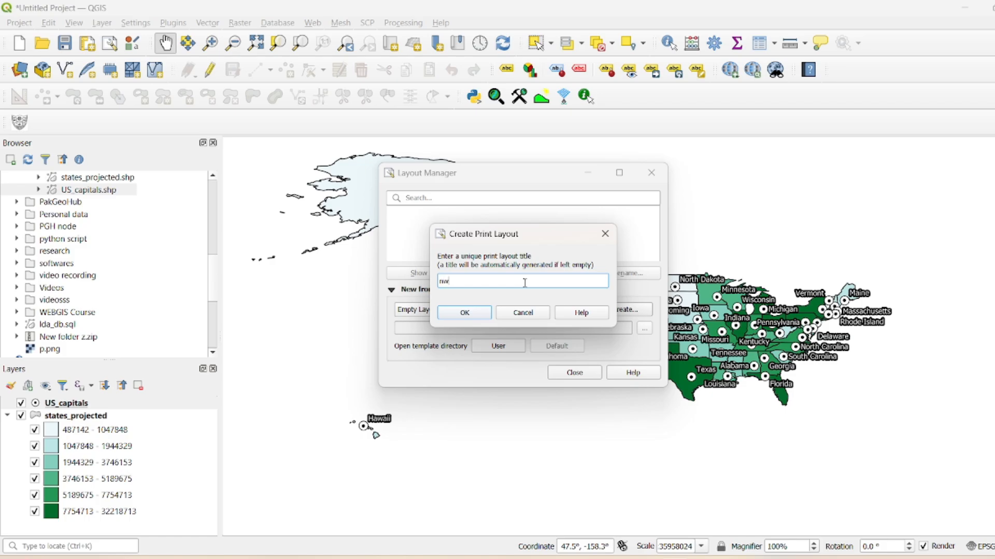
{"action": "type", "text": "new"}
{"action": "left_click", "coordinate": [464, 311]}
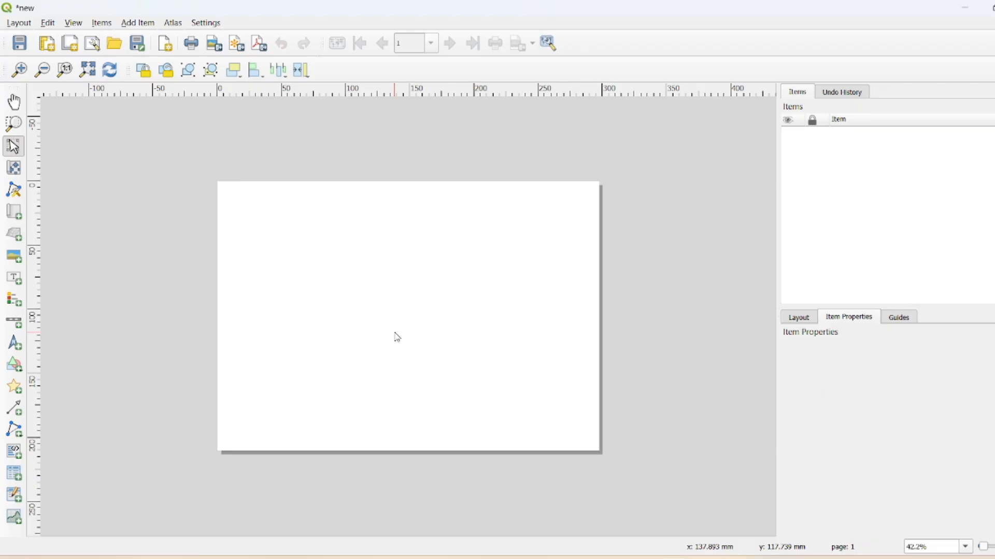
{"action": "scroll", "coordinate": [398, 334], "scroll_direction": "up", "scroll_amount": 2}
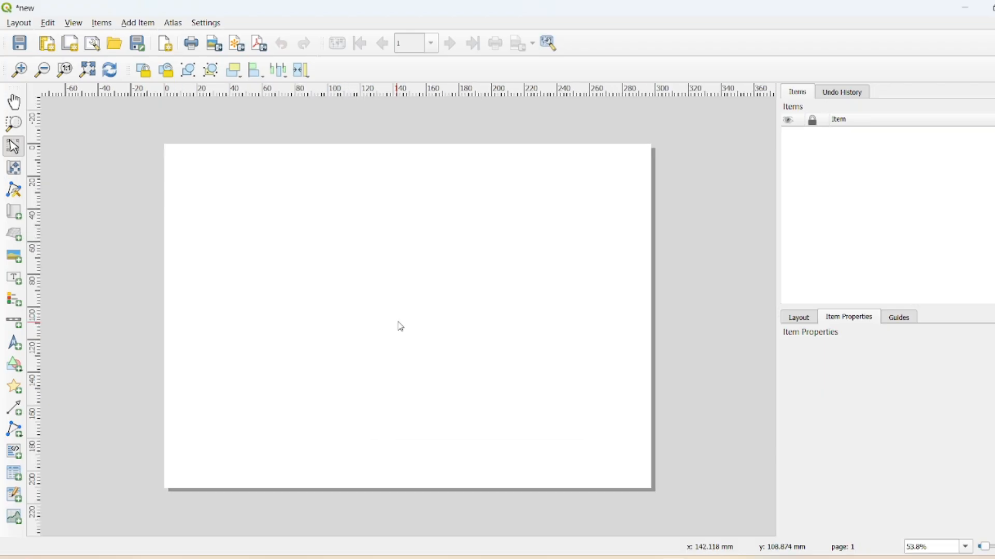
{"action": "scroll", "coordinate": [381, 304], "scroll_direction": "down", "scroll_amount": 2}
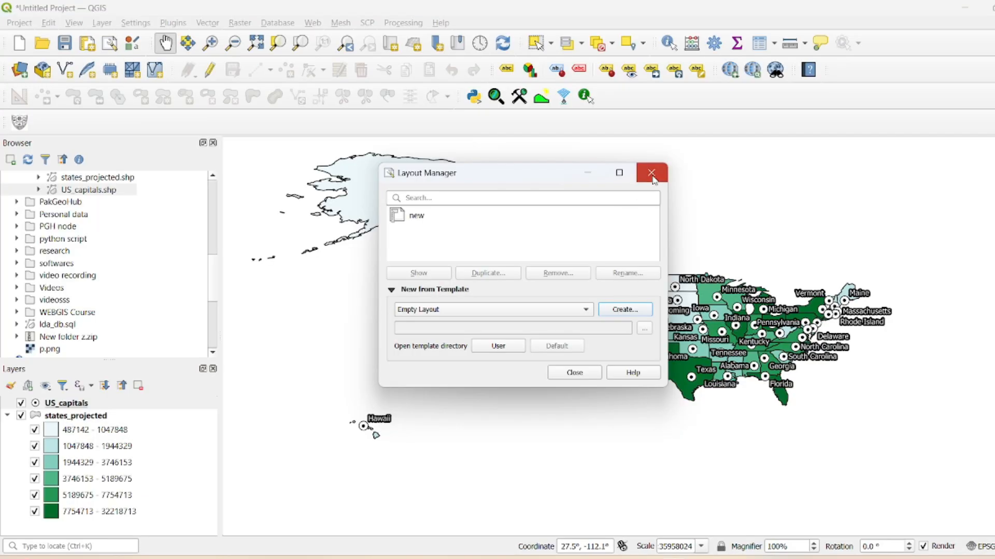
{"action": "left_click", "coordinate": [653, 176]}
Frame the contiguous United States in the map canvas, leaving Alaska and Hawaii out of view
{"action": "scroll", "coordinate": [743, 336], "scroll_direction": "up", "scroll_amount": 1}
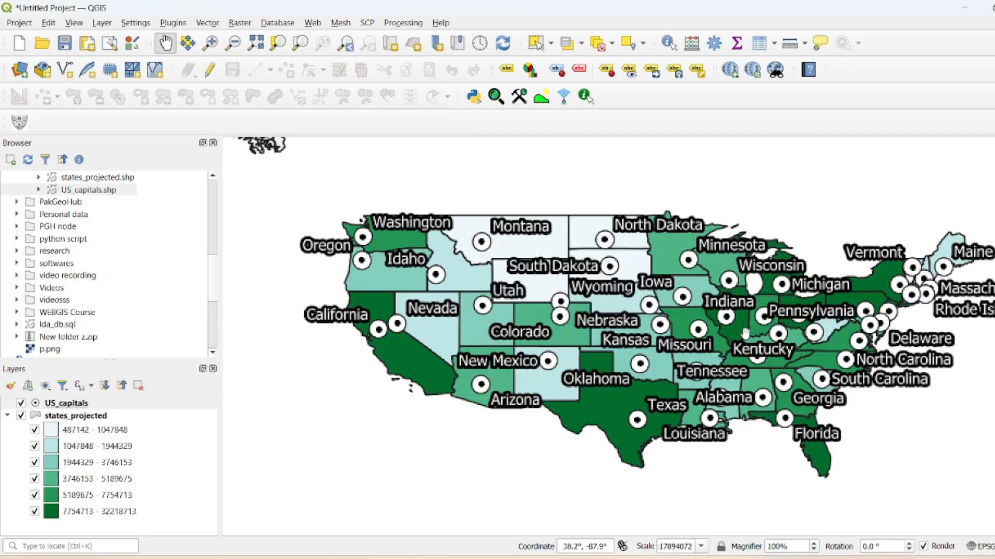
{"action": "left_click_drag", "start_coordinate": [717, 336], "coordinate": [671, 339]}
{"action": "scroll", "coordinate": [674, 339], "scroll_direction": "up", "scroll_amount": 1}
{"action": "scroll", "coordinate": [674, 339], "scroll_direction": "up", "scroll_amount": 1}
{"action": "scroll", "coordinate": [617, 337], "scroll_direction": "up", "scroll_amount": 1}
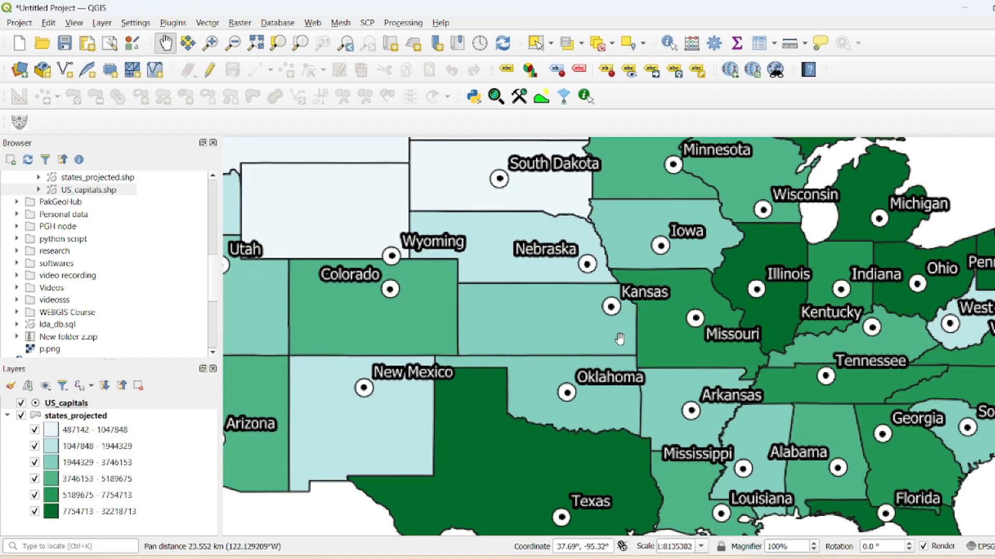
{"action": "scroll", "coordinate": [619, 339], "scroll_direction": "down", "scroll_amount": 3}
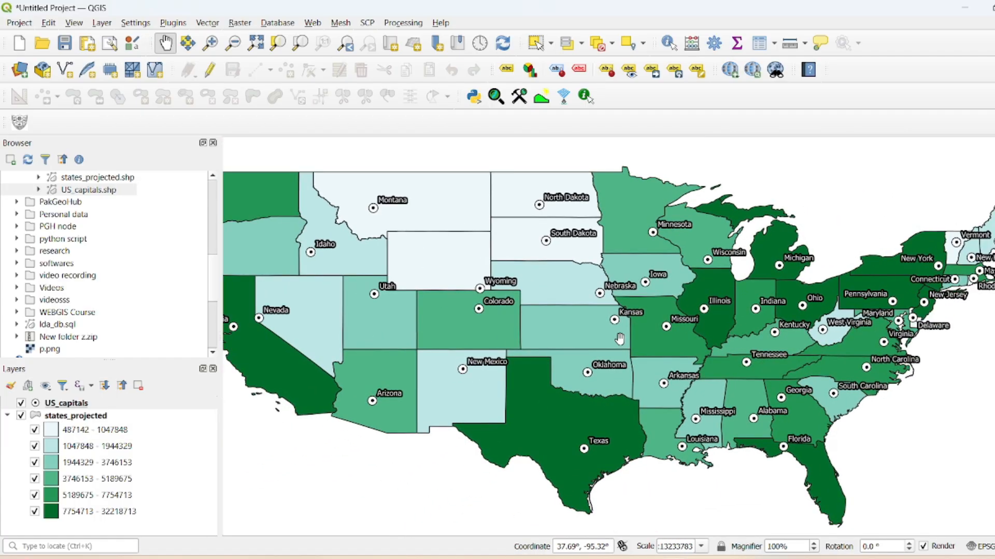
{"action": "scroll", "coordinate": [619, 339], "scroll_direction": "down", "scroll_amount": 1}
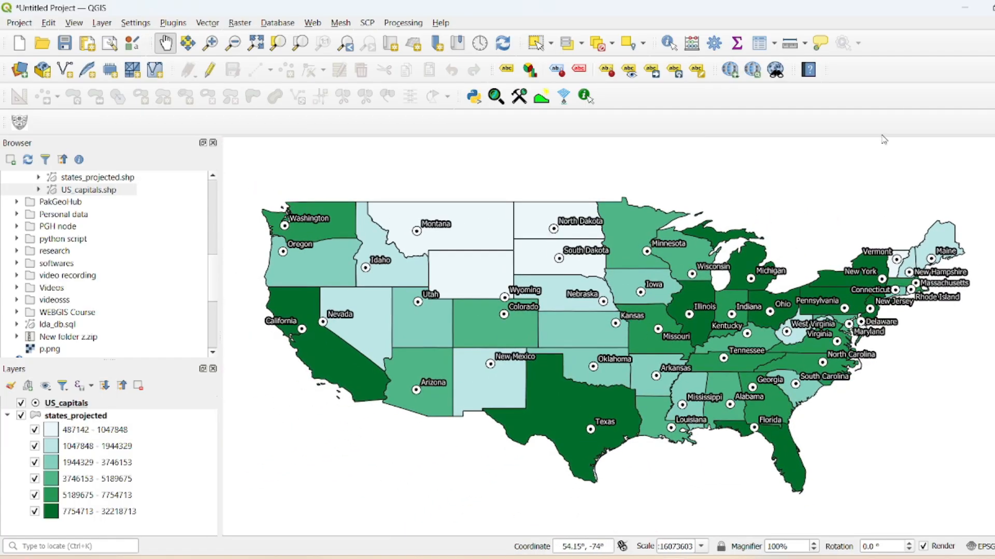
Return to the print layout and add a map that covers almost the whole page with a narrow margin
{"action": "left_click", "coordinate": [965, 12]}
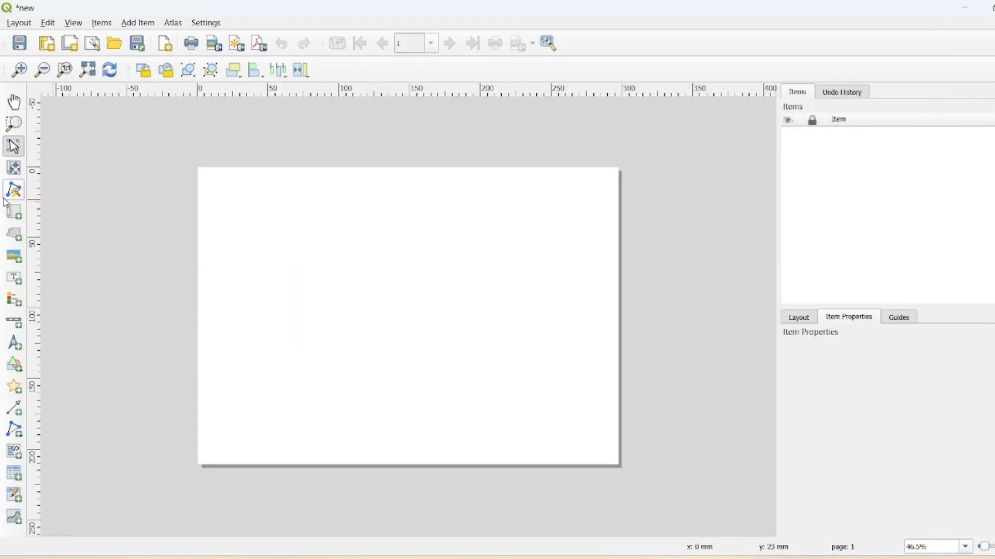
{"action": "left_click", "coordinate": [13, 216]}
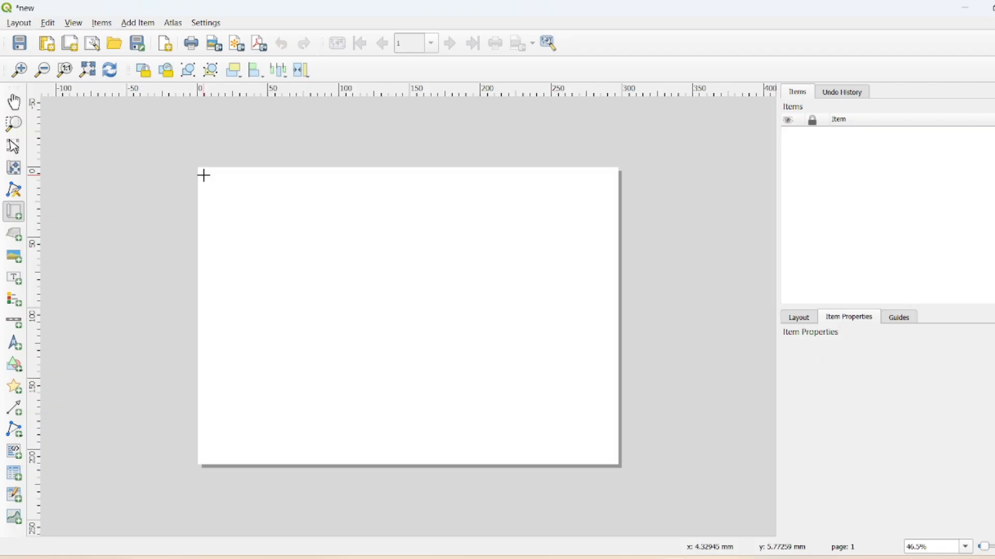
{"action": "left_click_drag", "start_coordinate": [204, 173], "coordinate": [613, 462]}
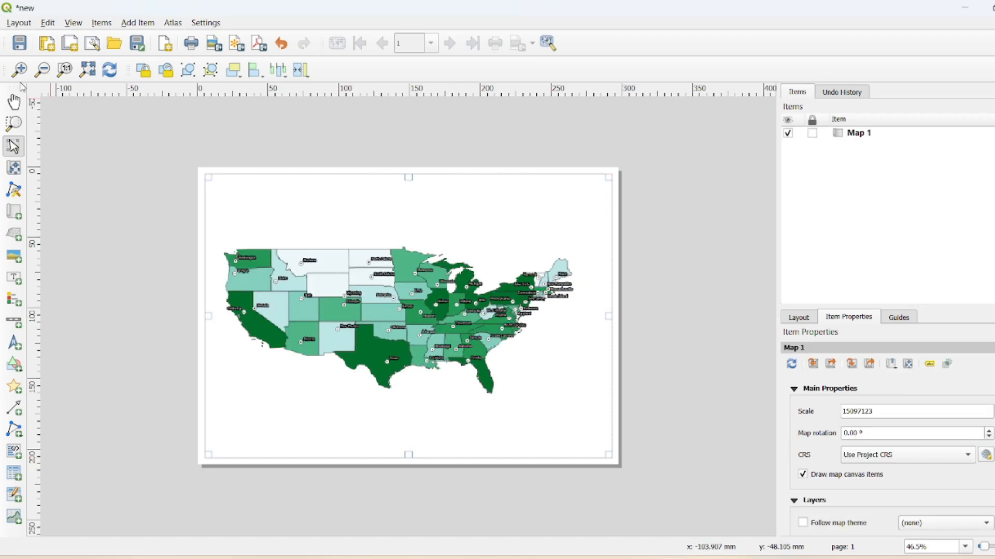
Move and rescale the content of the layout map to a scale of about 13864795, fitting all contiguous states inside the frame
{"action": "left_click", "coordinate": [16, 167]}
{"action": "left_click_drag", "start_coordinate": [373, 312], "coordinate": [392, 312]}
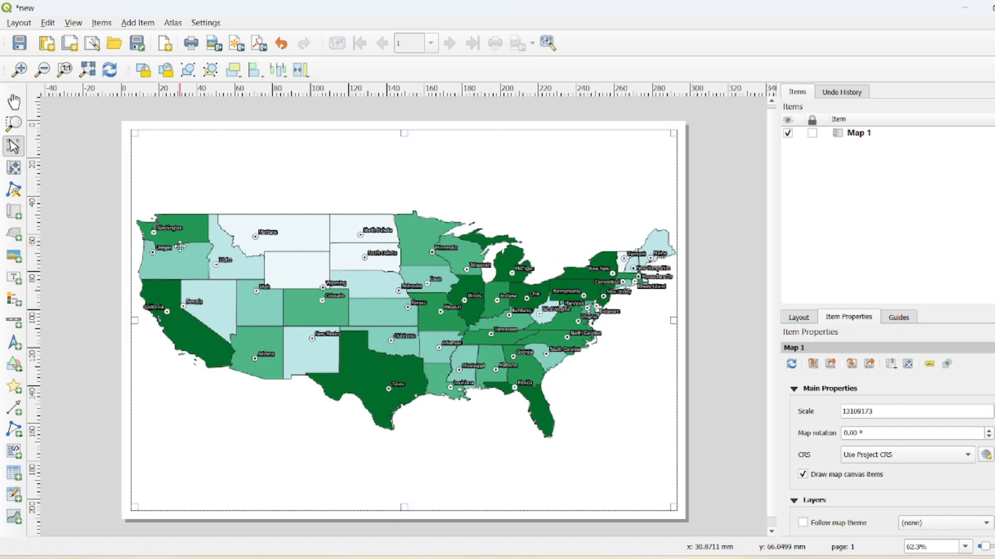
{"action": "left_click", "coordinate": [14, 168]}
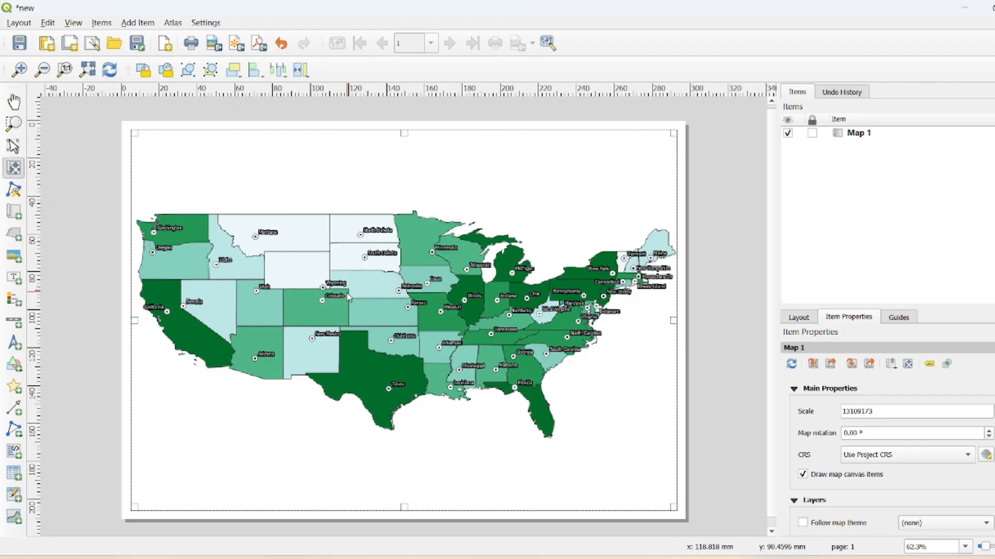
{"action": "left_click_drag", "start_coordinate": [350, 298], "coordinate": [351, 296]}
{"action": "scroll", "coordinate": [351, 295], "scroll_direction": "down", "scroll_amount": 1}
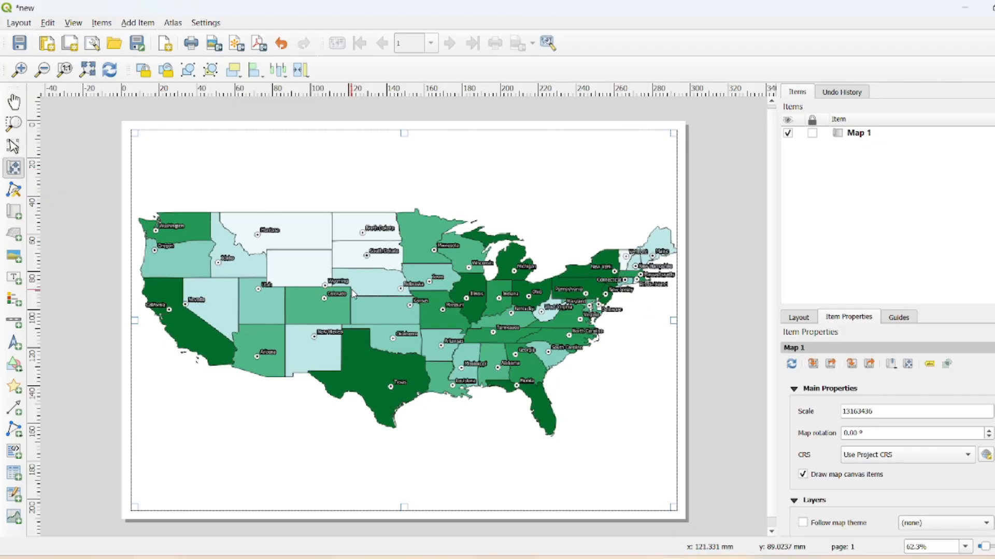
{"action": "left_click_drag", "start_coordinate": [304, 276], "coordinate": [318, 273]}
{"action": "scroll", "coordinate": [318, 273], "scroll_direction": "down", "scroll_amount": 1}
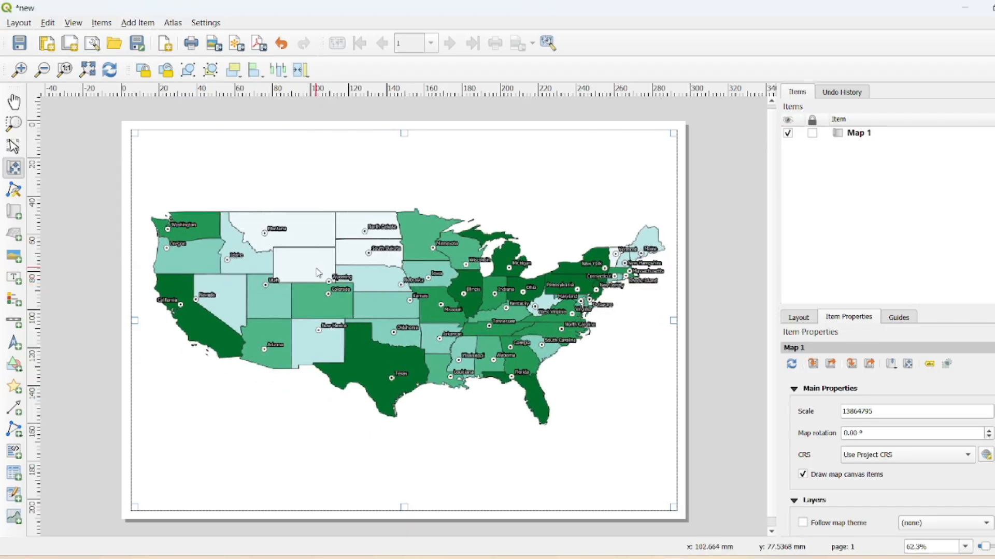
Switch to the main project window, increase the font size of the US_capitals labels slightly, and apply it
{"action": "mouse_move", "coordinate": [673, 556]}
{"action": "left_click", "coordinate": [604, 497]}
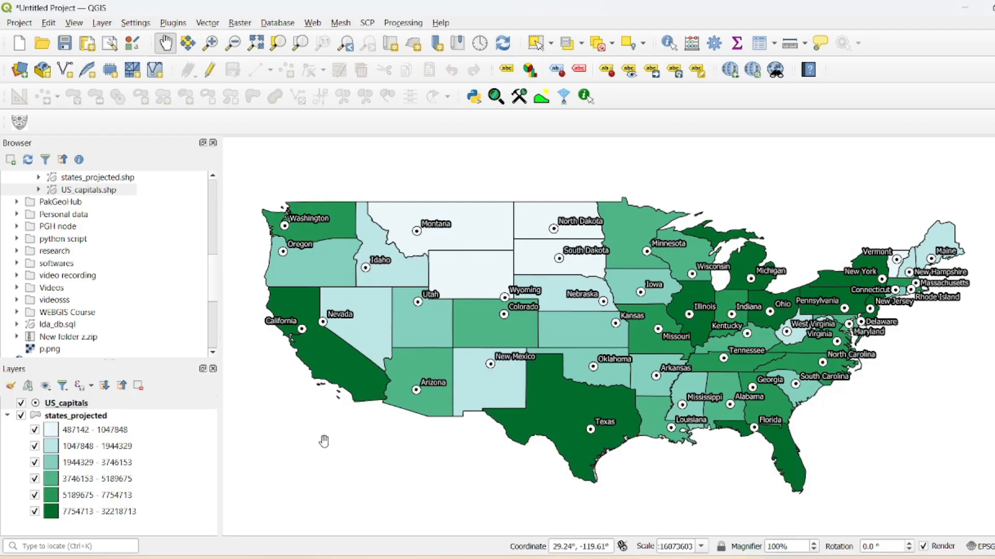
{"action": "right_click", "coordinate": [75, 404]}
{"action": "left_click", "coordinate": [139, 393]}
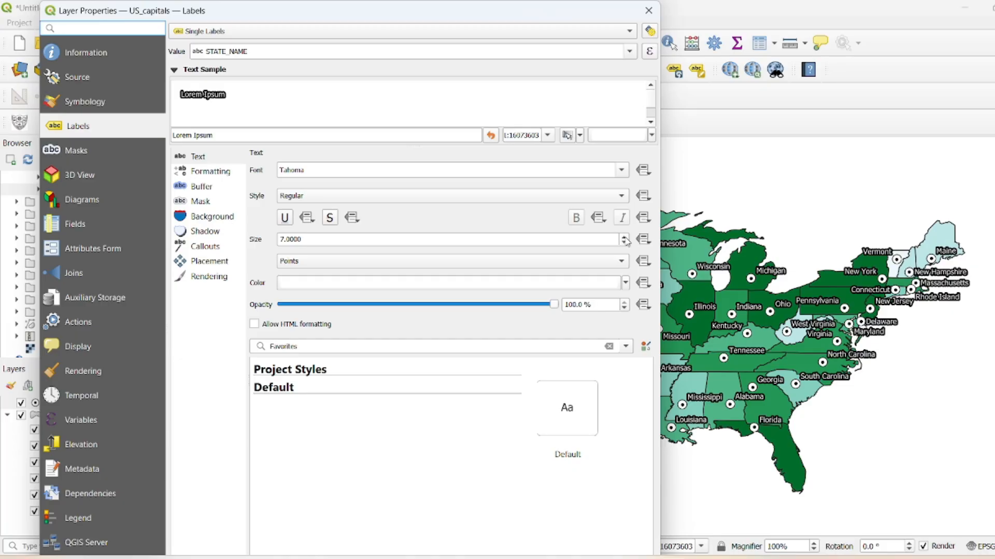
{"action": "left_click", "coordinate": [624, 237]}
{"action": "double_click", "coordinate": [561, 3]}
{"action": "left_click", "coordinate": [456, 466]}
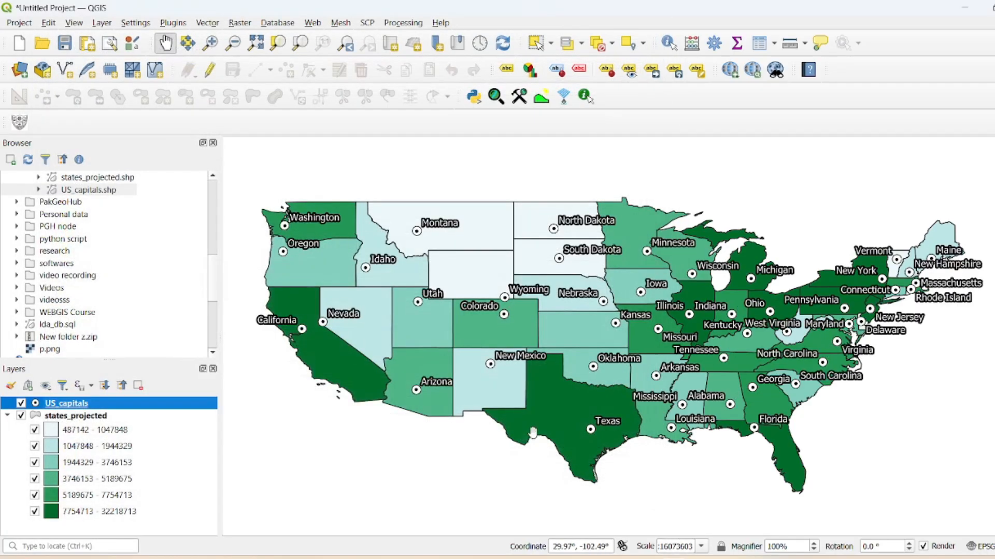
Back in the print layout, enlarge the map content slightly and lock the map's layers and layer styles
{"action": "left_click", "coordinate": [751, 506]}
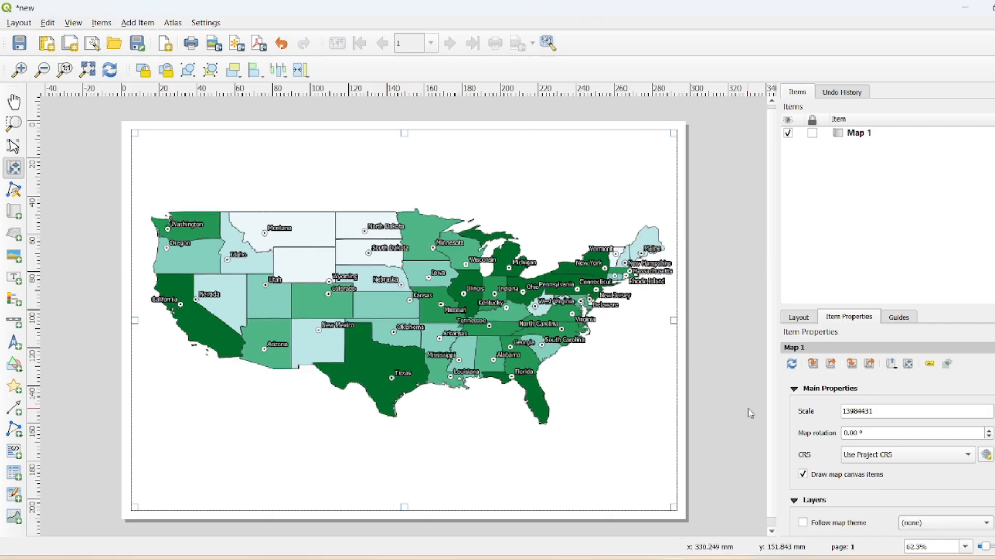
{"action": "scroll", "coordinate": [818, 421], "scroll_direction": "down", "scroll_amount": 1}
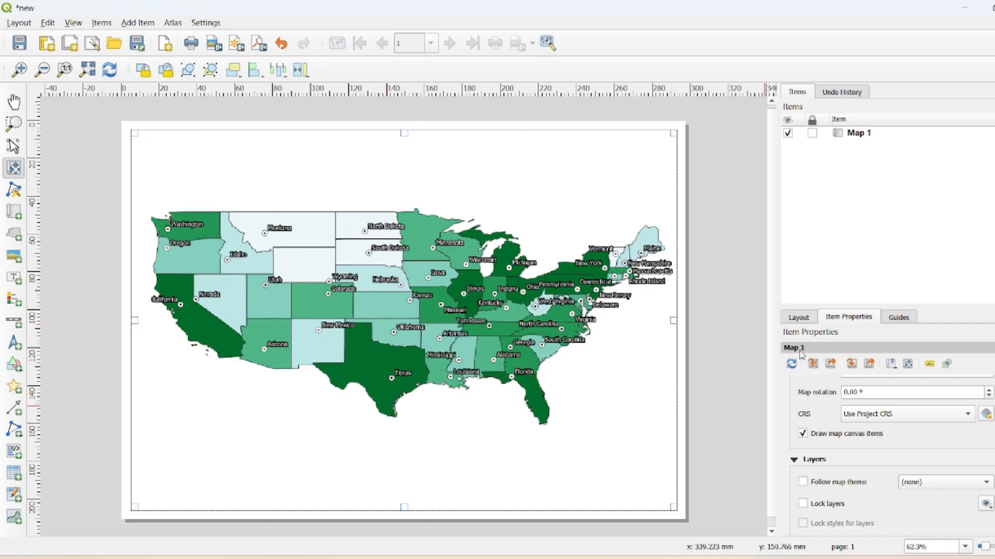
{"action": "left_click", "coordinate": [801, 315]}
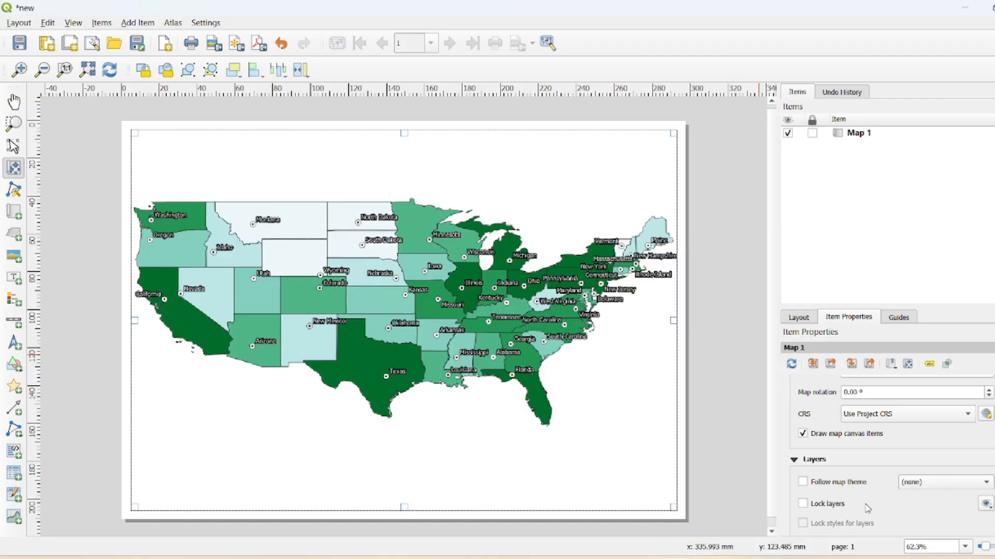
{"action": "left_click", "coordinate": [836, 507]}
{"action": "scroll", "coordinate": [862, 505], "scroll_direction": "down", "scroll_amount": 1}
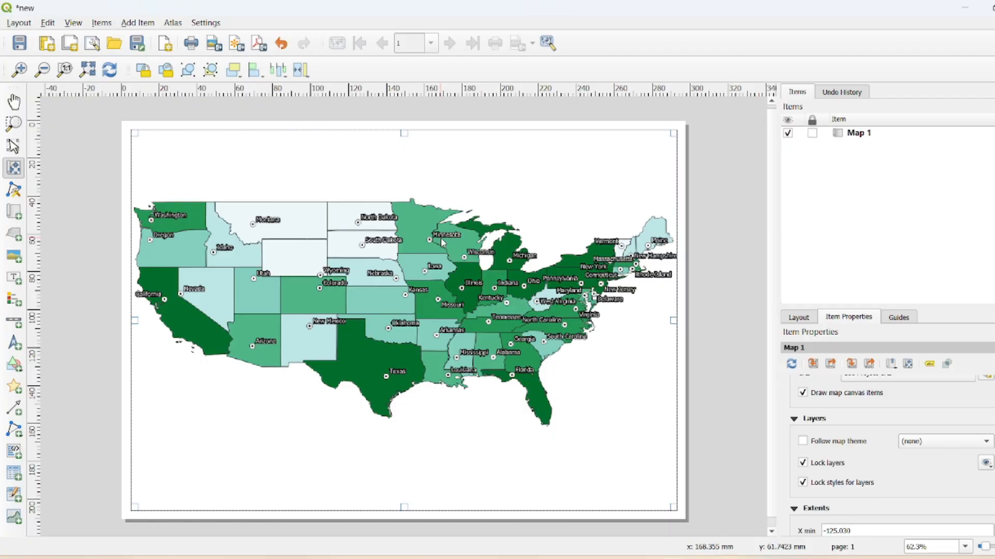
Minimise the layout window and frame Alaska in the main map canvas
{"action": "left_click", "coordinate": [965, 8]}
{"action": "left_click_drag", "start_coordinate": [657, 430], "coordinate": [634, 410]}
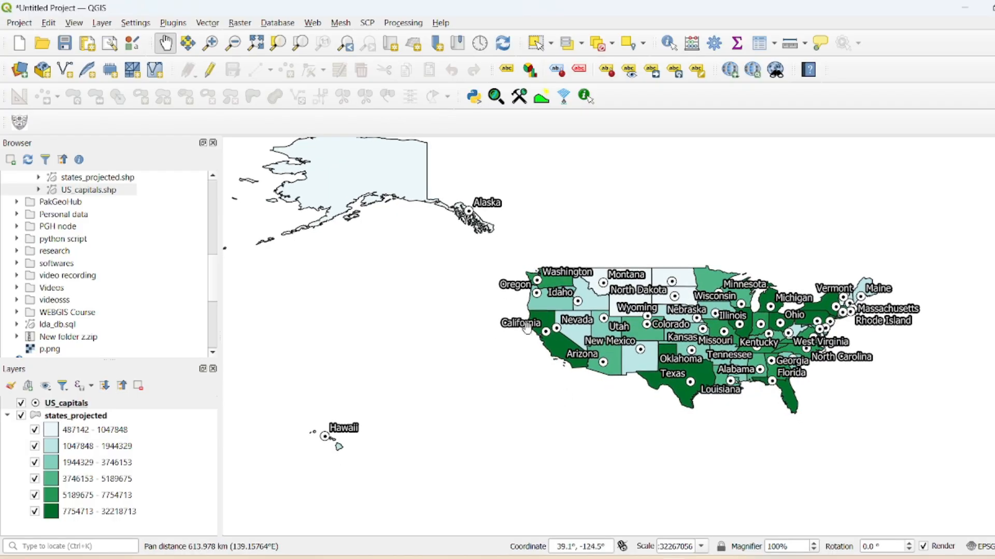
{"action": "left_click_drag", "start_coordinate": [448, 385], "coordinate": [546, 371]}
{"action": "scroll", "coordinate": [456, 435], "scroll_direction": "up", "scroll_amount": 4}
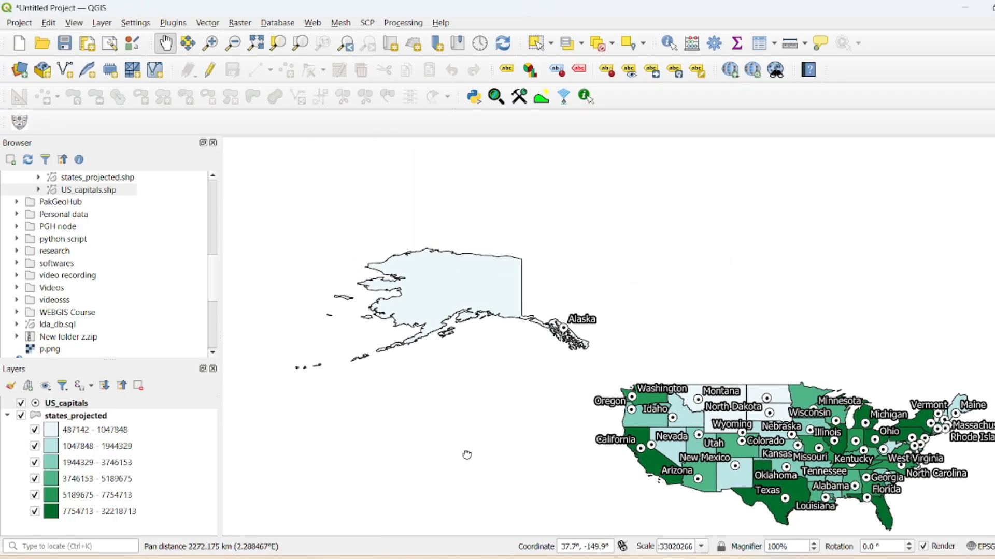
{"action": "left_click_drag", "start_coordinate": [541, 322], "coordinate": [555, 354]}
Return to the print layout and add an inset map of Alaska in the page's lower-right area, east of Texas and below Florida
{"action": "mouse_move", "coordinate": [673, 557]}
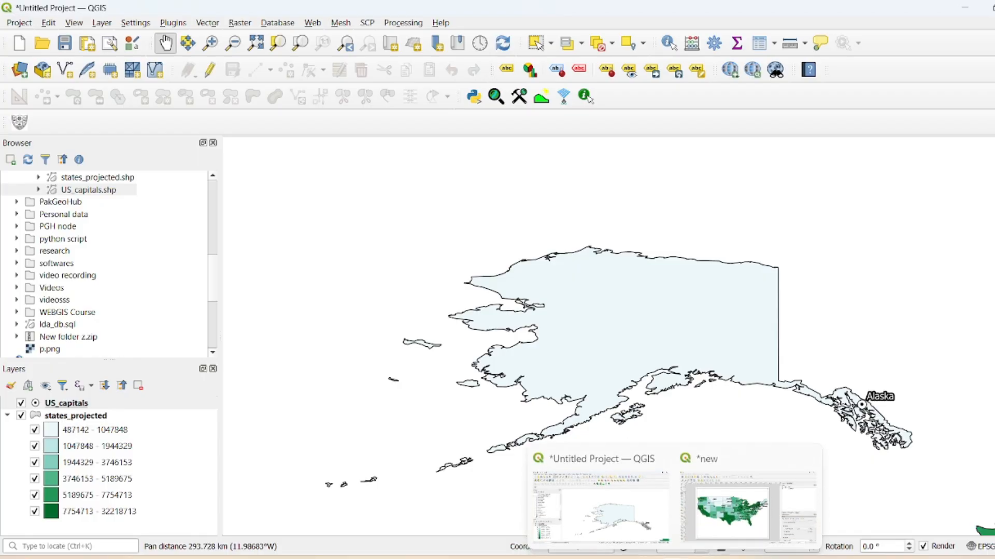
{"action": "left_click", "coordinate": [746, 505]}
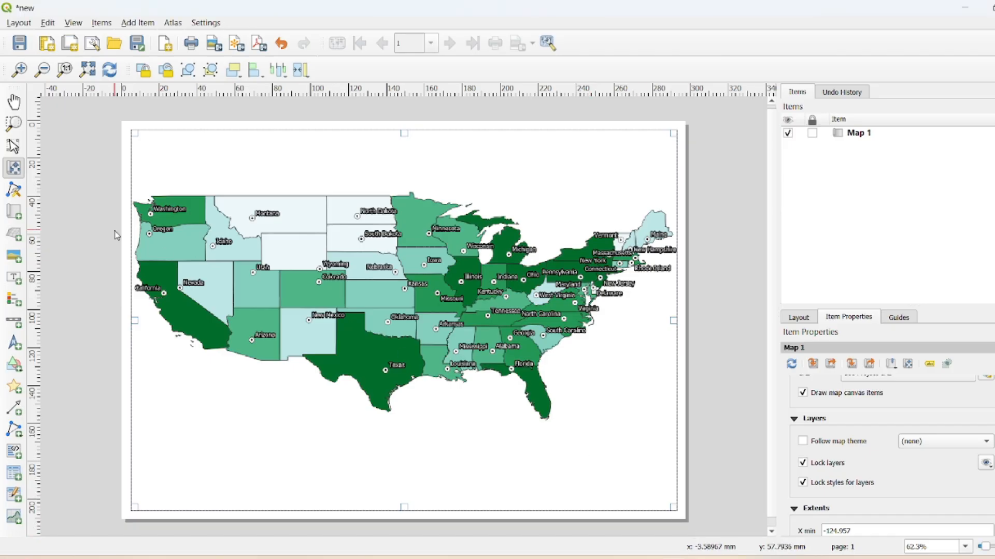
{"action": "left_click", "coordinate": [14, 211]}
{"action": "left_click_drag", "start_coordinate": [476, 426], "coordinate": [666, 504]}
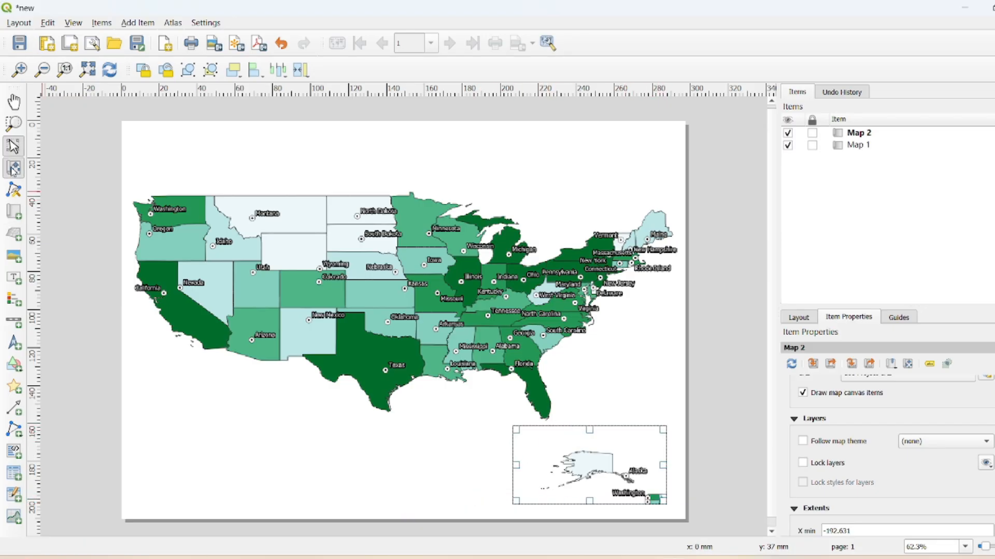
Move and rescale the content of the Alaska inset to a scale of about 18319165, so that the state fills its frame
{"action": "left_click", "coordinate": [14, 168]}
{"action": "scroll", "coordinate": [588, 467], "scroll_direction": "up", "scroll_amount": 5}
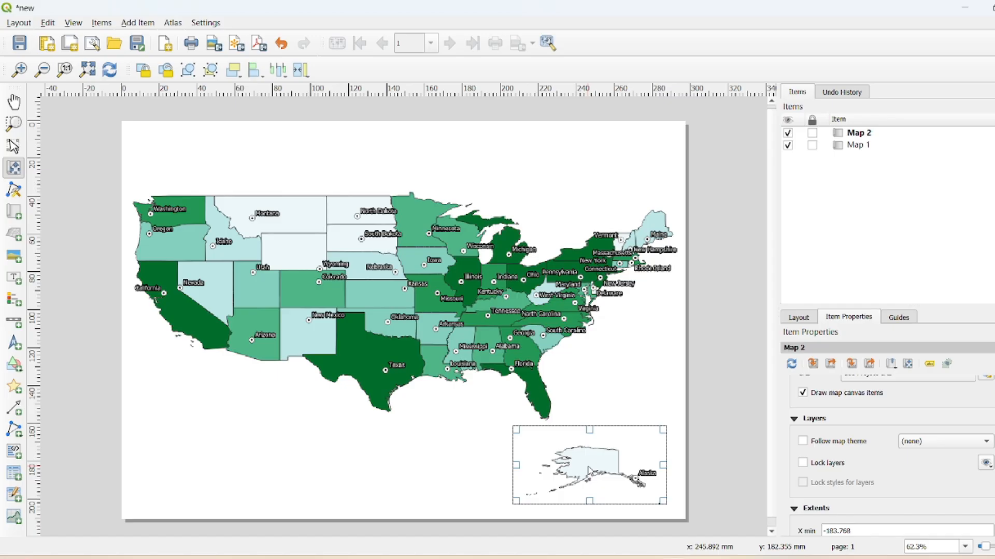
{"action": "scroll", "coordinate": [589, 470], "scroll_direction": "up", "scroll_amount": 2}
{"action": "scroll", "coordinate": [584, 466], "scroll_direction": "up", "scroll_amount": 2}
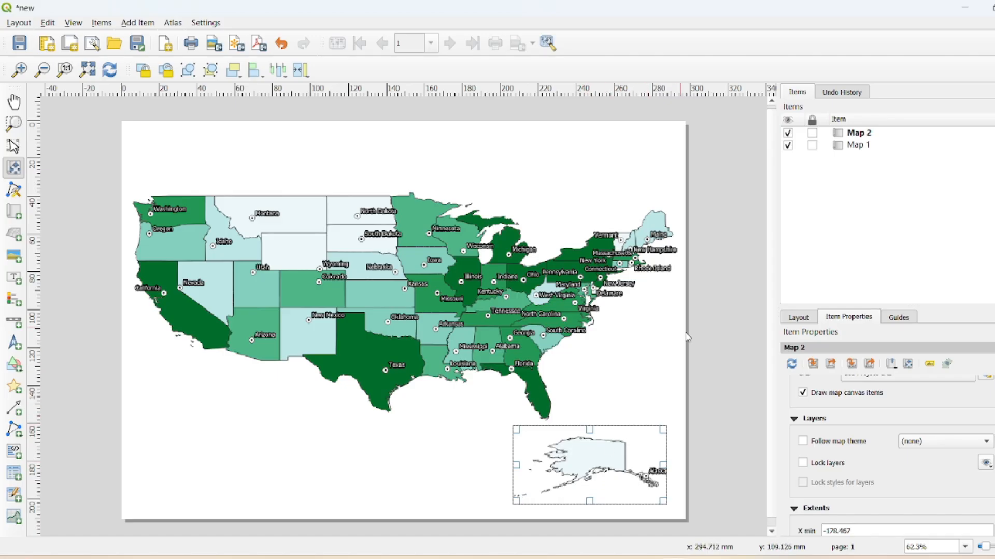
{"action": "left_click_drag", "start_coordinate": [619, 443], "coordinate": [609, 447]}
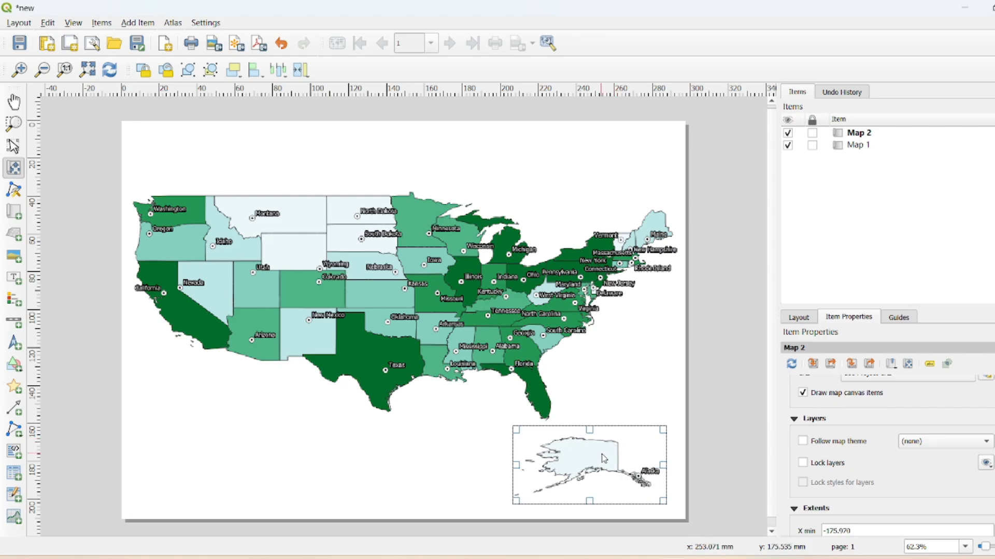
{"action": "scroll", "coordinate": [604, 457], "scroll_direction": "up", "scroll_amount": 1}
{"action": "scroll", "coordinate": [604, 459], "scroll_direction": "up", "scroll_amount": 1}
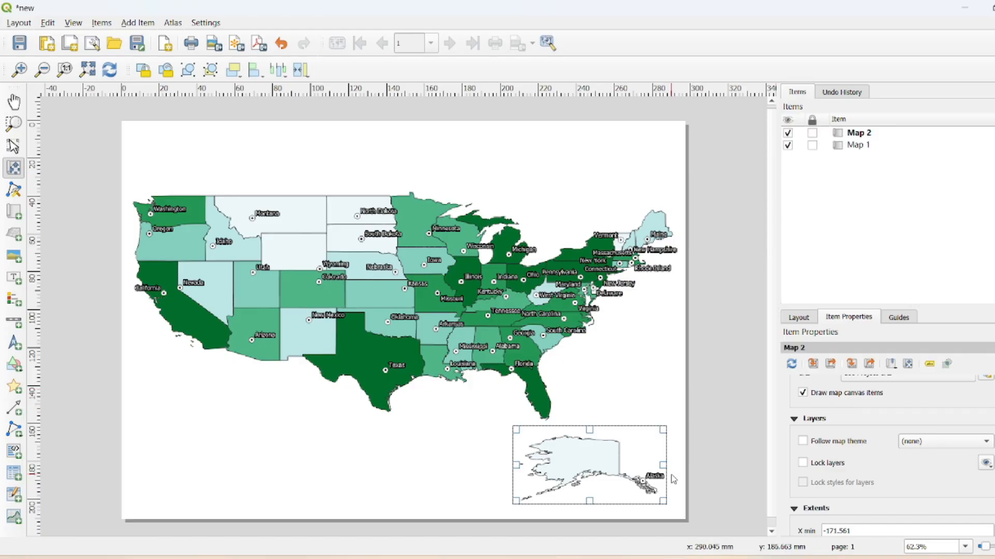
Turn on a frame around the Alaska inset map
{"action": "left_click", "coordinate": [13, 145]}
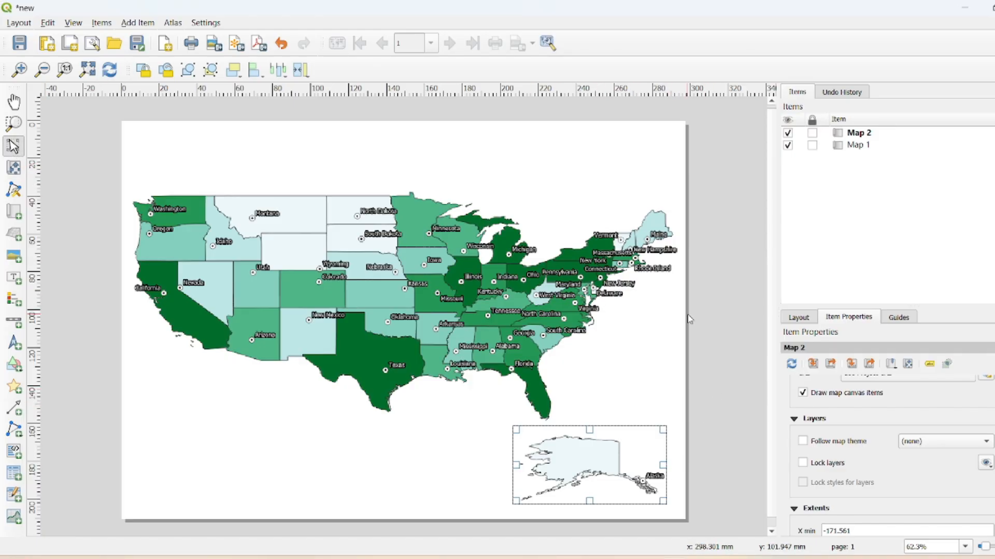
{"action": "left_click", "coordinate": [675, 384]}
{"action": "left_click", "coordinate": [638, 445]}
{"action": "scroll", "coordinate": [802, 436], "scroll_direction": "down", "scroll_amount": 10}
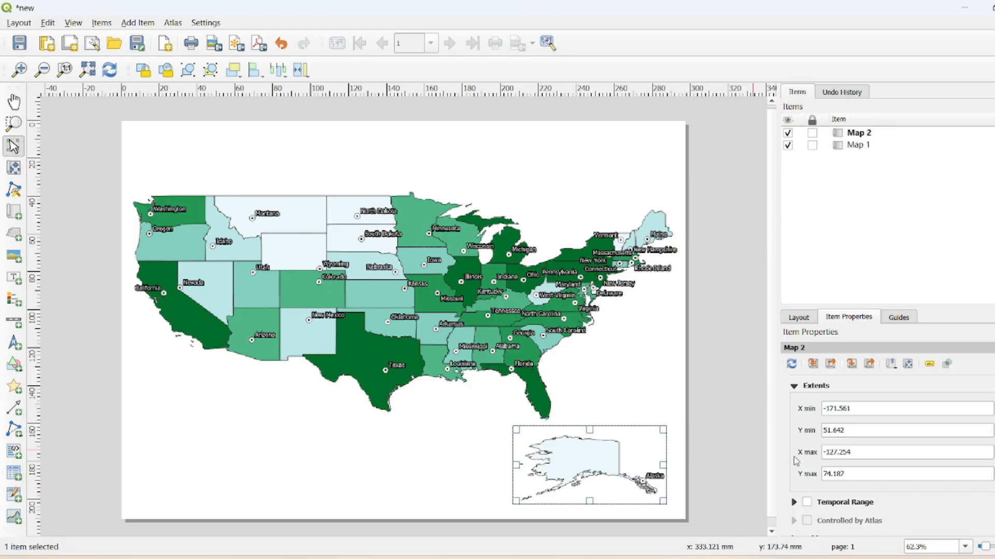
{"action": "left_click", "coordinate": [806, 444]}
{"action": "left_click", "coordinate": [761, 434]}
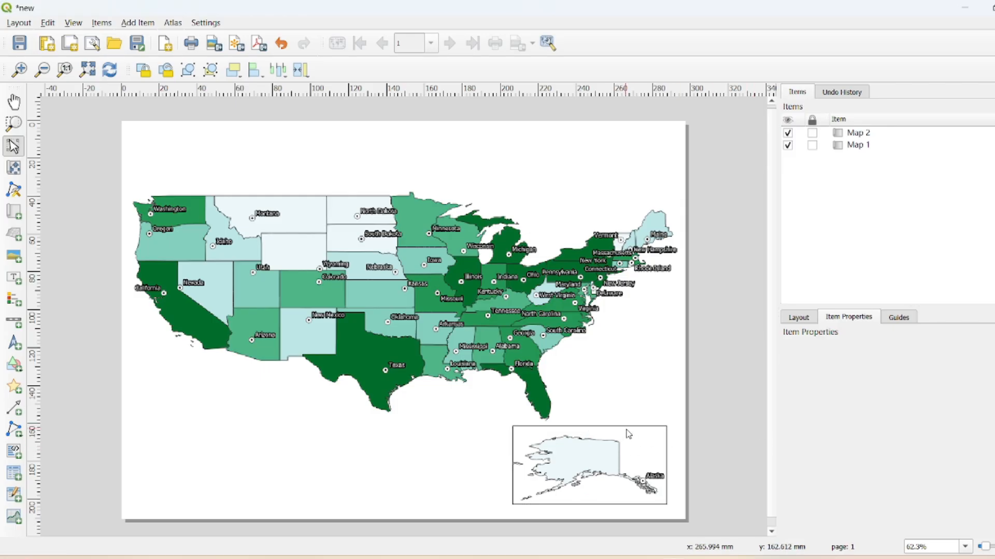
Turn on a frame around the main map of the contiguous states
{"action": "left_click", "coordinate": [657, 337]}
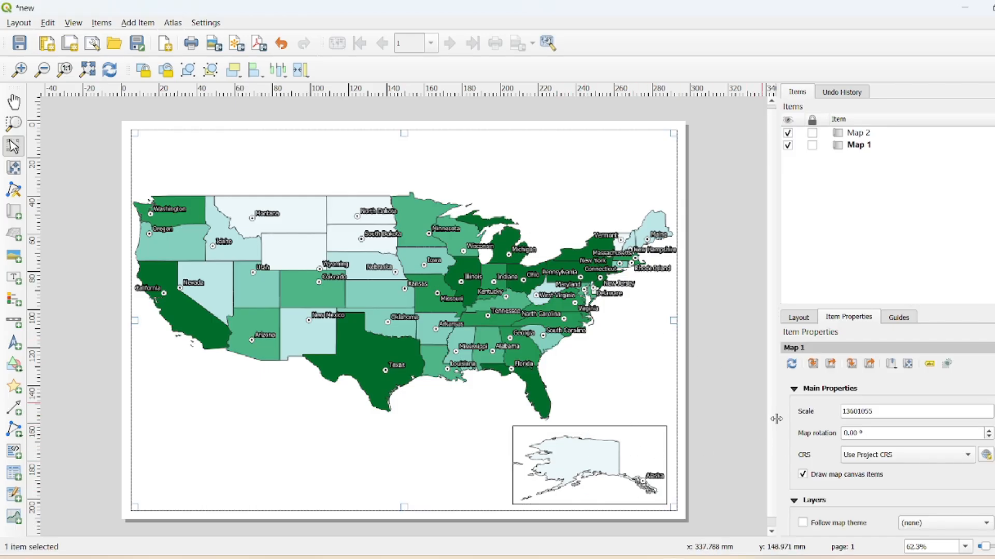
{"action": "scroll", "coordinate": [807, 437], "scroll_direction": "down", "scroll_amount": 10}
{"action": "scroll", "coordinate": [808, 441], "scroll_direction": "up", "scroll_amount": 3}
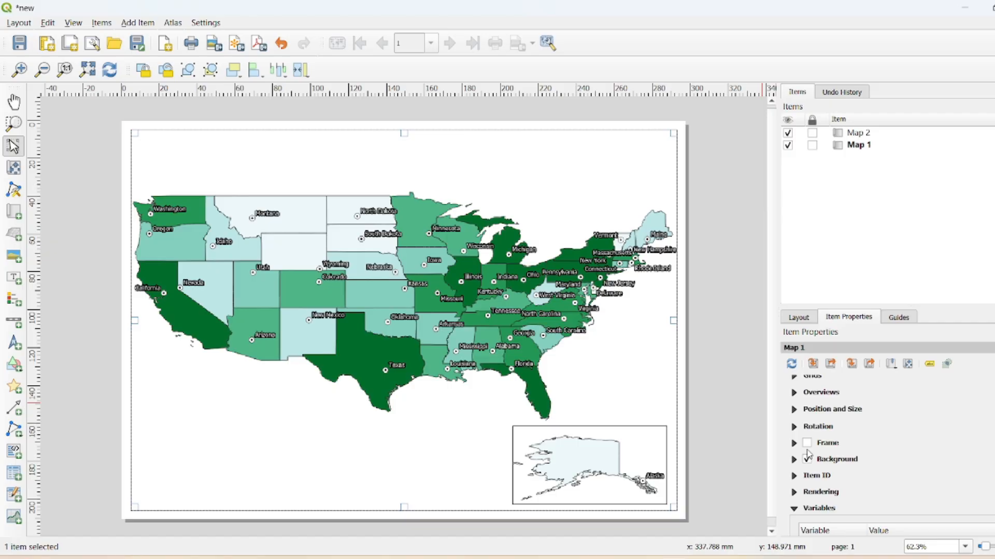
{"action": "left_click", "coordinate": [806, 443]}
{"action": "left_click", "coordinate": [100, 258]}
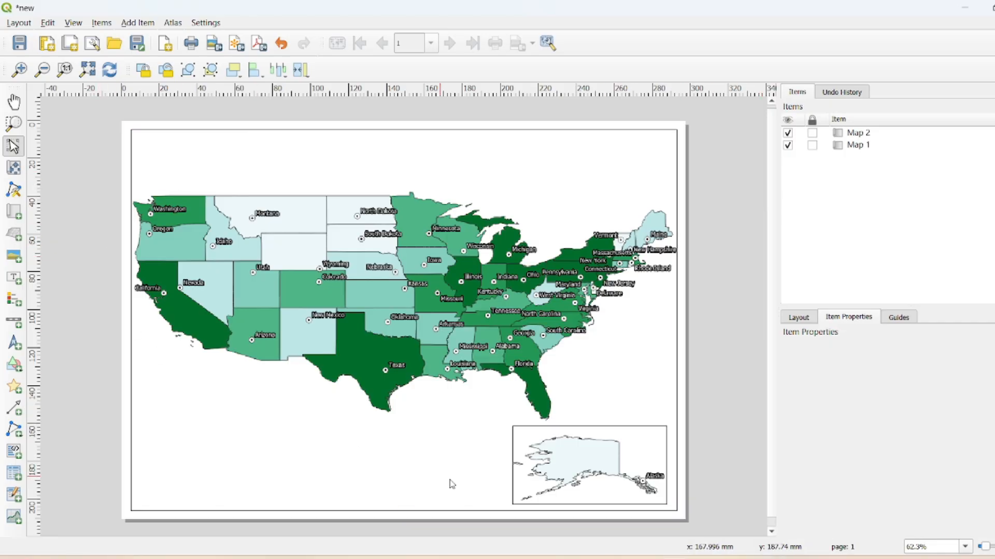
Switch to the main project window and frame the Hawaiian islands in the map canvas
{"action": "mouse_move", "coordinate": [673, 558]}
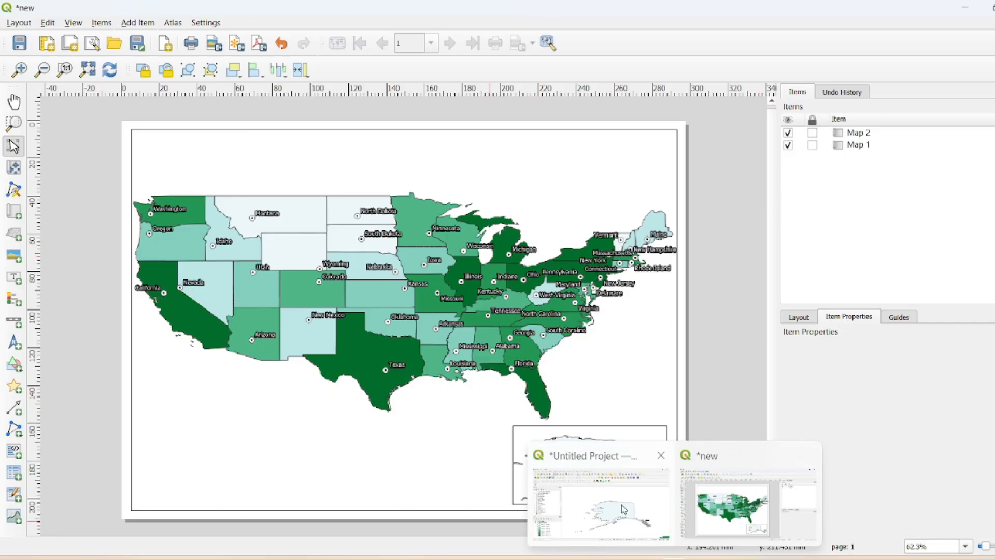
{"action": "left_click", "coordinate": [593, 507]}
{"action": "scroll", "coordinate": [526, 415], "scroll_direction": "down", "scroll_amount": 1}
{"action": "scroll", "coordinate": [552, 465], "scroll_direction": "down", "scroll_amount": 2}
{"action": "left_click_drag", "start_coordinate": [551, 466], "coordinate": [550, 439]}
{"action": "scroll", "coordinate": [542, 415], "scroll_direction": "up", "scroll_amount": 5}
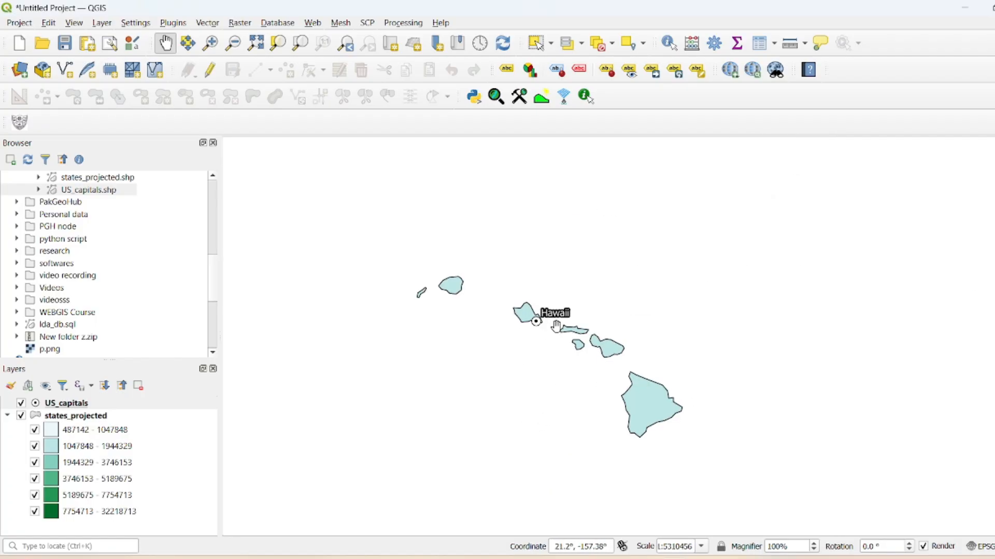
{"action": "scroll", "coordinate": [552, 327], "scroll_direction": "up", "scroll_amount": 1}
{"action": "scroll", "coordinate": [551, 326], "scroll_direction": "down", "scroll_amount": 1}
{"action": "scroll", "coordinate": [545, 353], "scroll_direction": "up", "scroll_amount": 1}
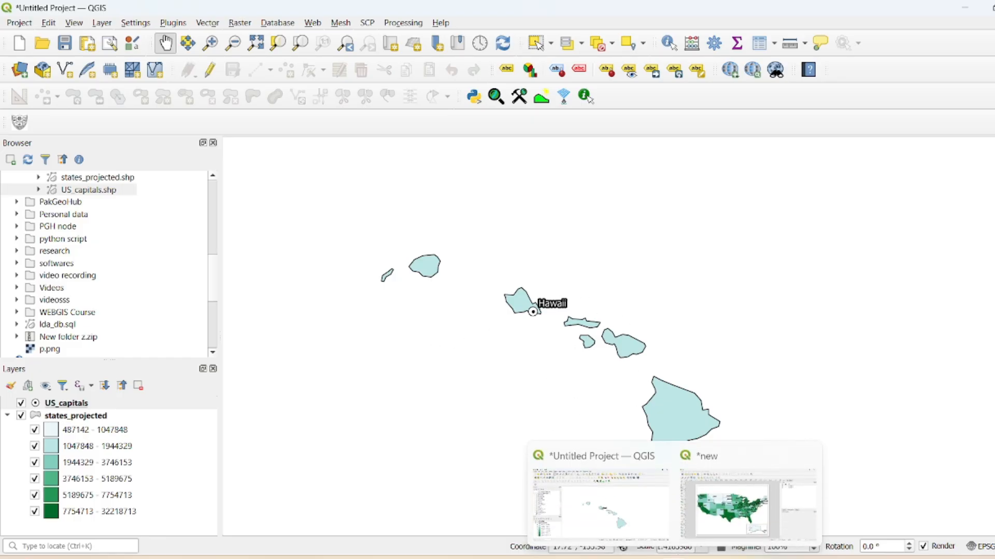
Return to the print layout and lock the layers and layer styles of the Alaska inset map
{"action": "left_click", "coordinate": [721, 528]}
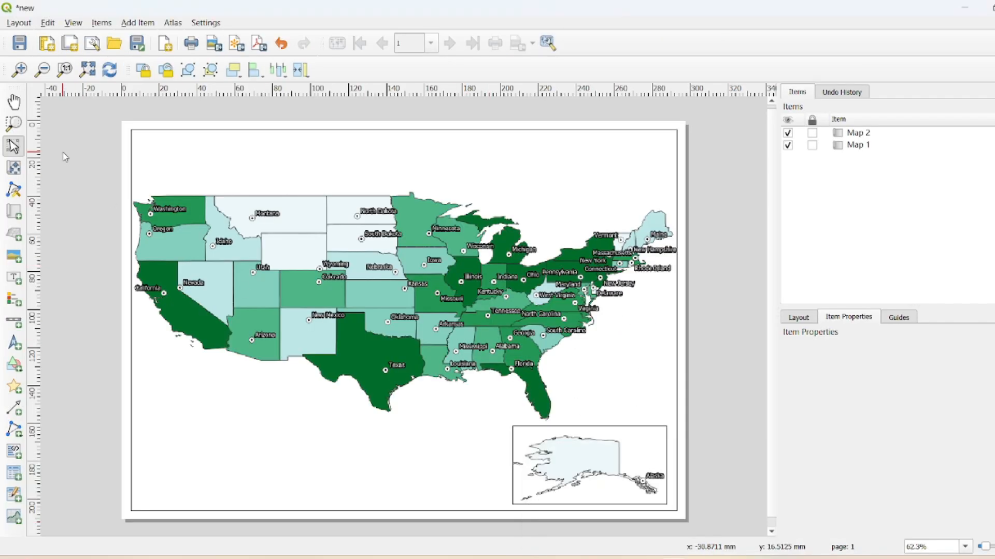
{"action": "left_click", "coordinate": [16, 213]}
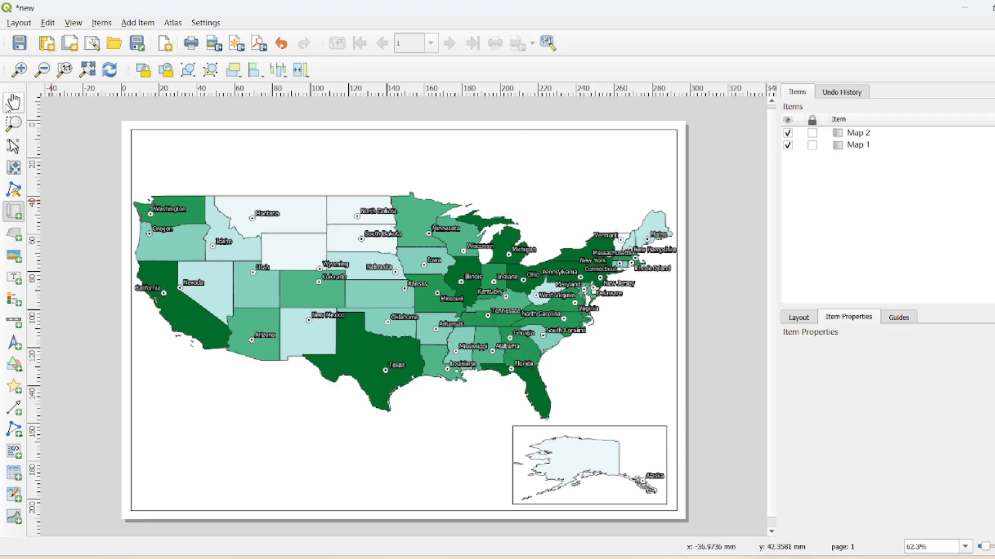
{"action": "key", "text": "v"}
{"action": "left_click", "coordinate": [618, 443]}
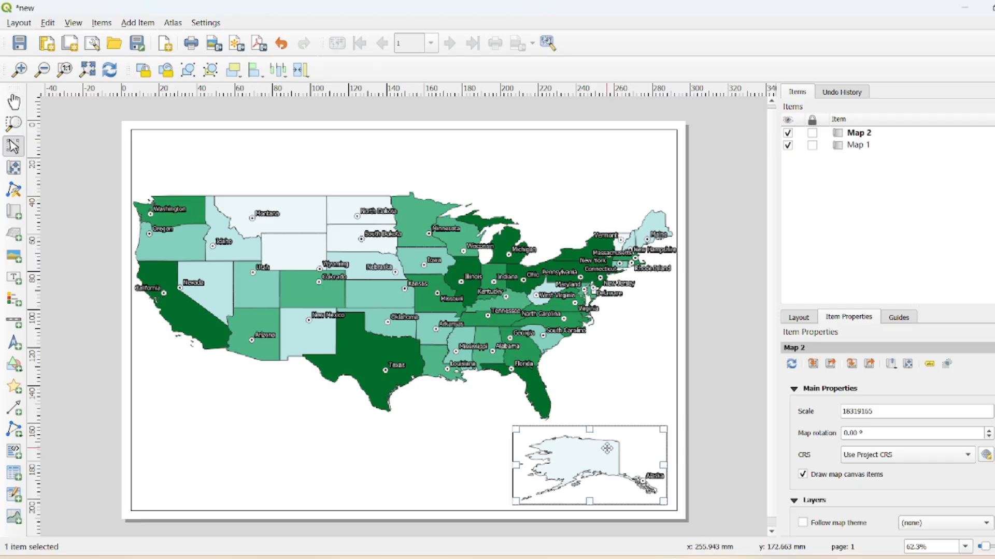
{"action": "scroll", "coordinate": [821, 453], "scroll_direction": "down", "scroll_amount": 3}
{"action": "left_click", "coordinate": [820, 464]}
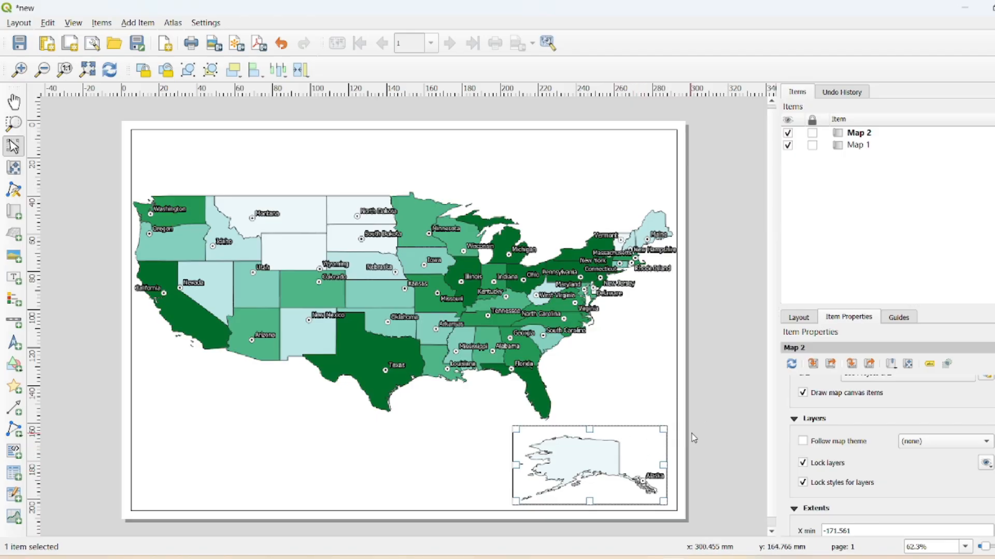
{"action": "left_click", "coordinate": [724, 409]}
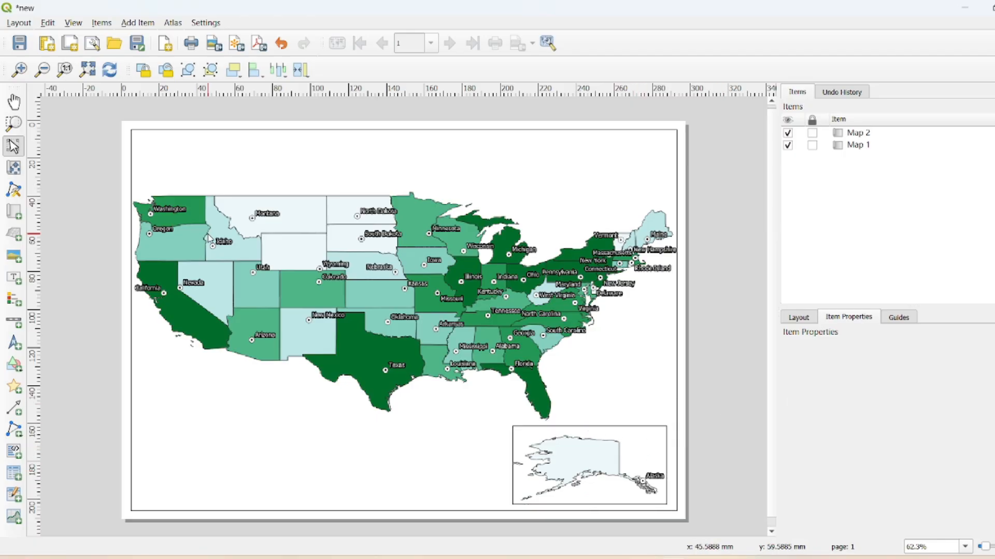
Add an inset map of Hawaii beside the Alaska inset at the same height, and widen it slightly westward
{"action": "left_click", "coordinate": [17, 217]}
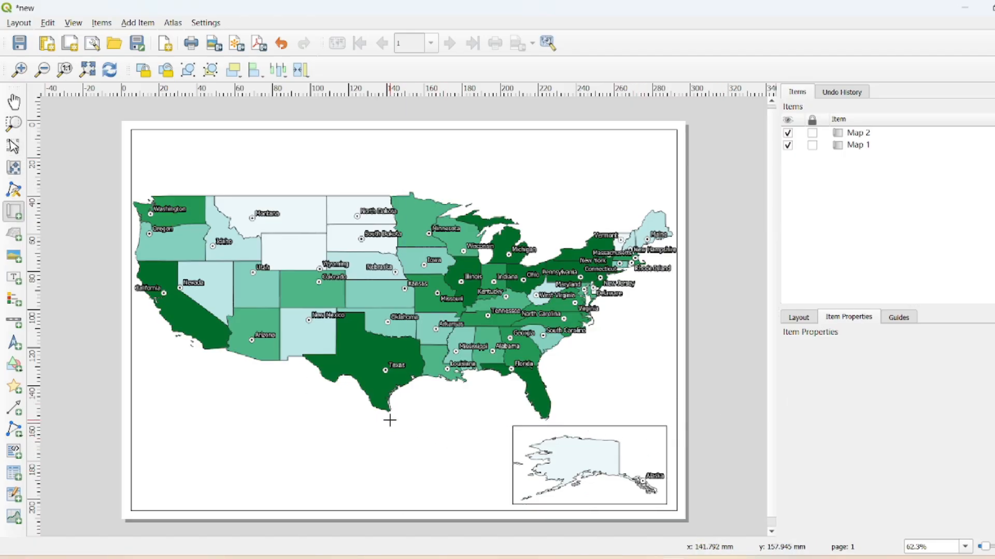
{"action": "left_click_drag", "start_coordinate": [390, 426], "coordinate": [508, 506]}
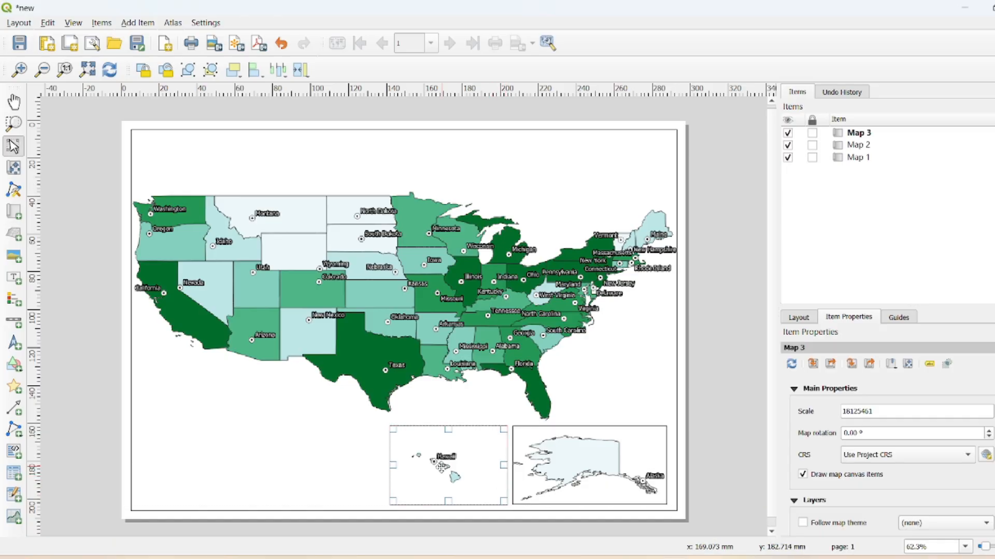
{"action": "left_click_drag", "start_coordinate": [390, 462], "coordinate": [381, 462]}
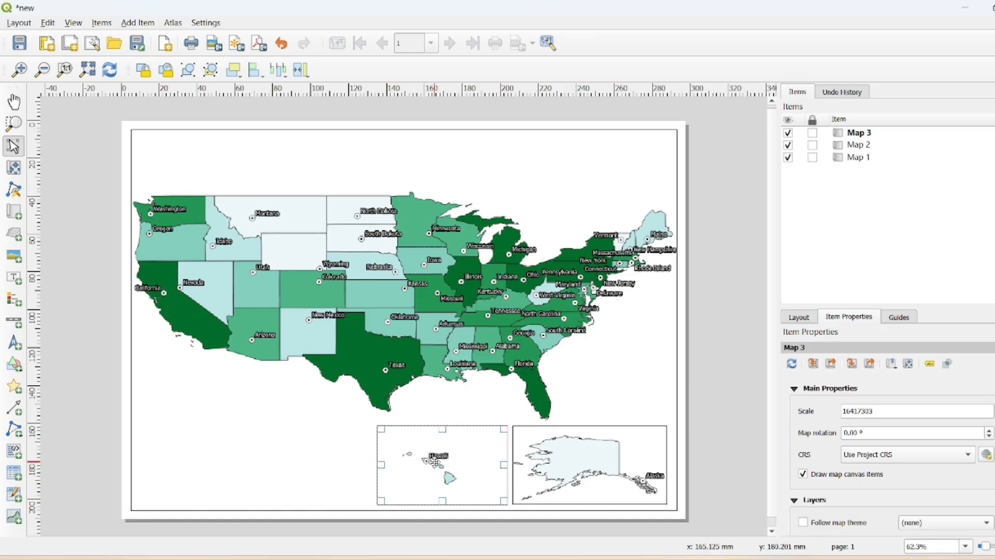
Enlarge and shift the map content of the Hawaii inset until the islands fill it, at a scale of about 1:7,567,000
{"action": "left_click", "coordinate": [15, 173]}
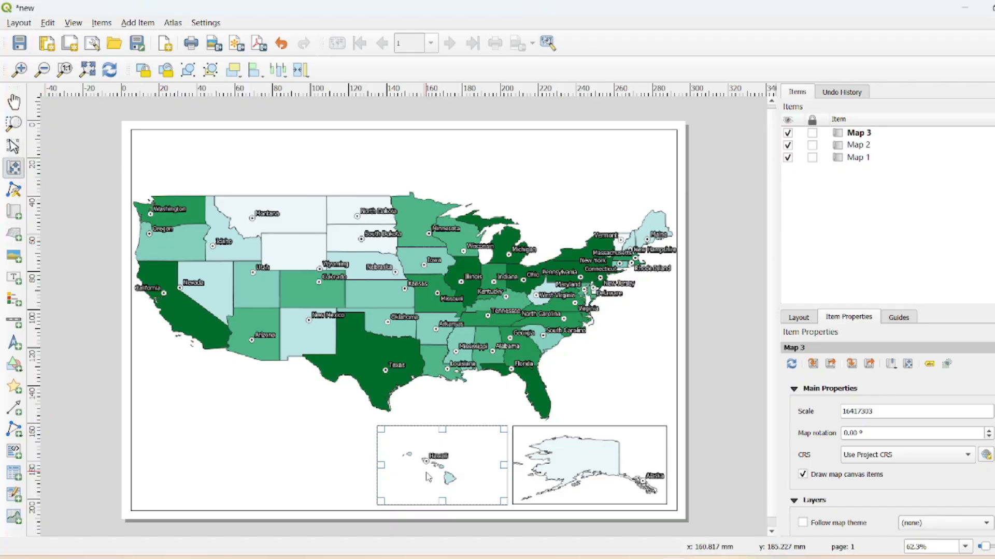
{"action": "scroll", "coordinate": [430, 471], "scroll_direction": "up", "scroll_amount": 1}
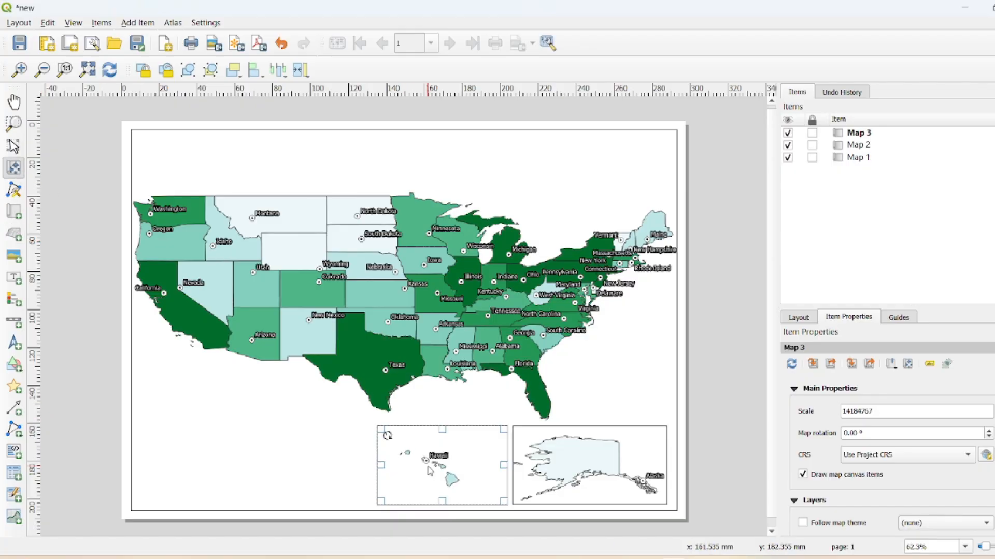
{"action": "scroll", "coordinate": [430, 471], "scroll_direction": "up", "scroll_amount": 5}
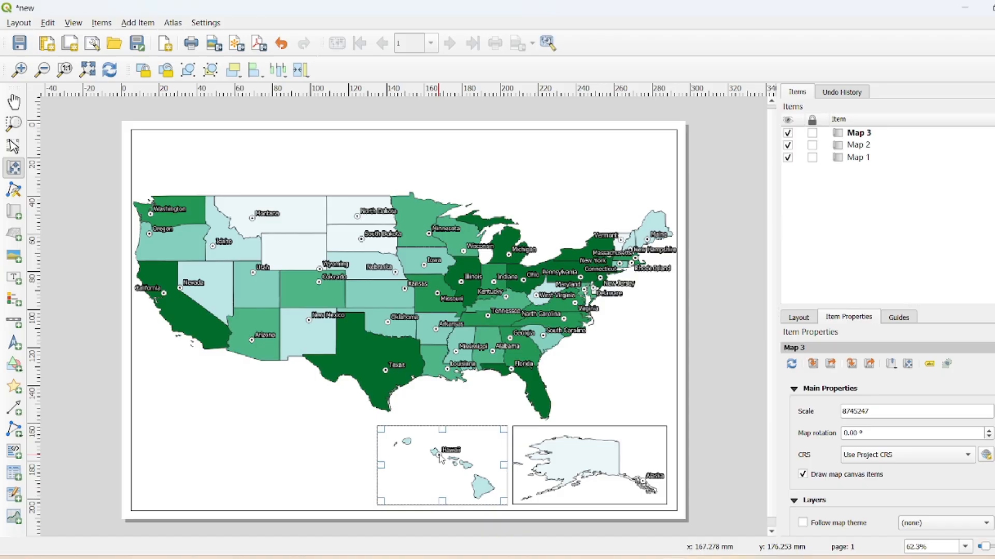
{"action": "scroll", "coordinate": [440, 459], "scroll_direction": "up", "scroll_amount": 2}
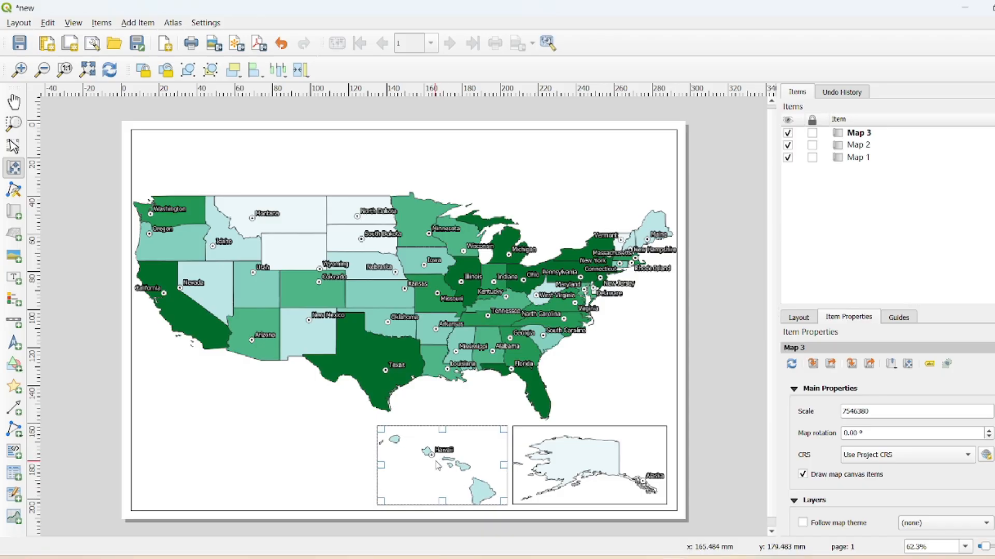
{"action": "left_click_drag", "start_coordinate": [436, 461], "coordinate": [437, 457]}
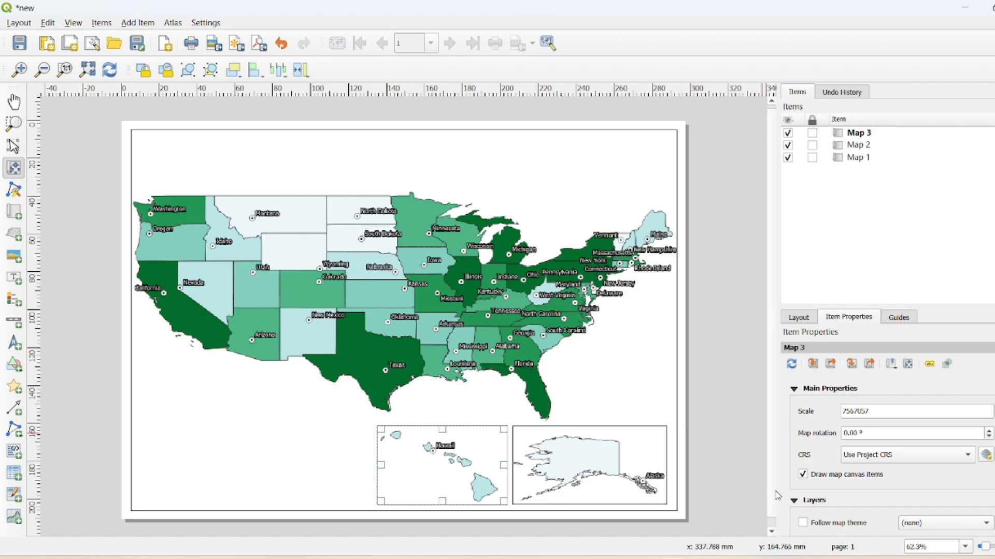
Lock the layers and layer styles of the Hawaii inset map and turn on its frame
{"action": "left_click", "coordinate": [14, 146]}
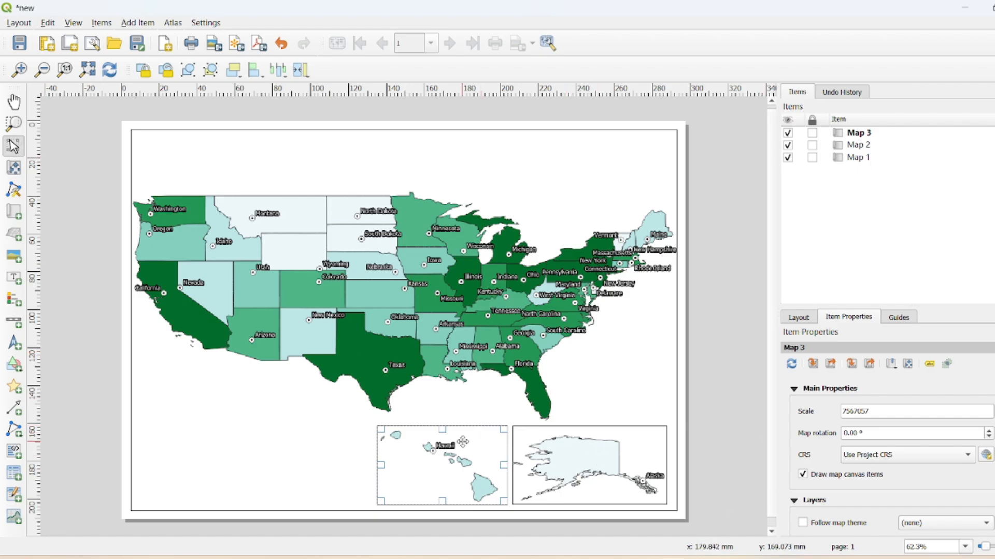
{"action": "scroll", "coordinate": [836, 483], "scroll_direction": "down", "scroll_amount": 2}
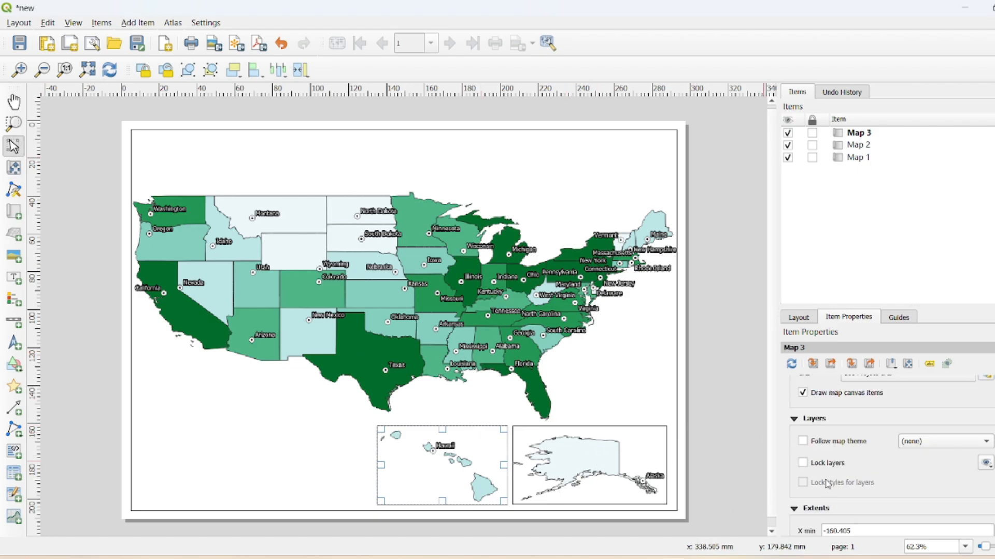
{"action": "left_click", "coordinate": [803, 463]}
{"action": "scroll", "coordinate": [794, 454], "scroll_direction": "down", "scroll_amount": 2}
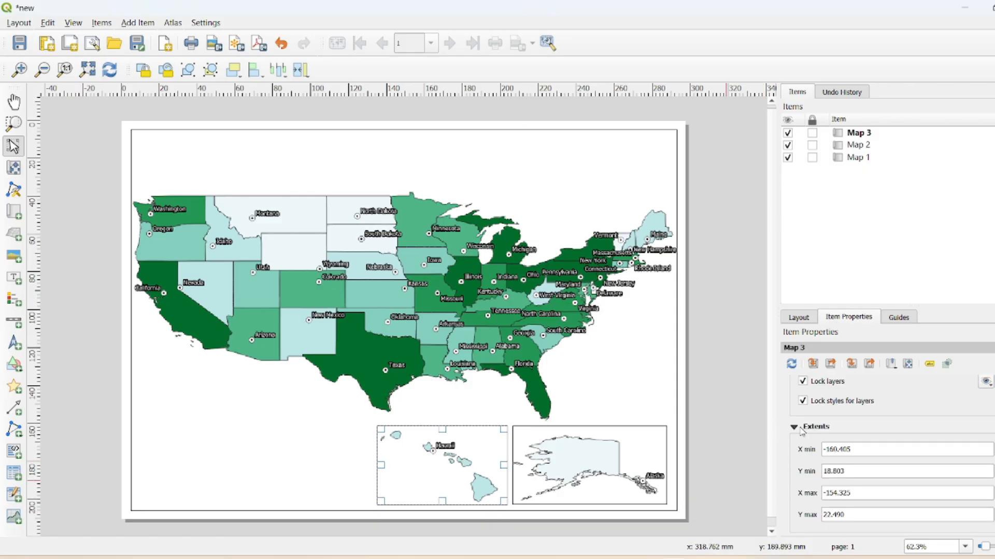
{"action": "scroll", "coordinate": [801, 440], "scroll_direction": "down", "scroll_amount": 3}
{"action": "left_click", "coordinate": [807, 444]}
{"action": "left_click", "coordinate": [714, 384]}
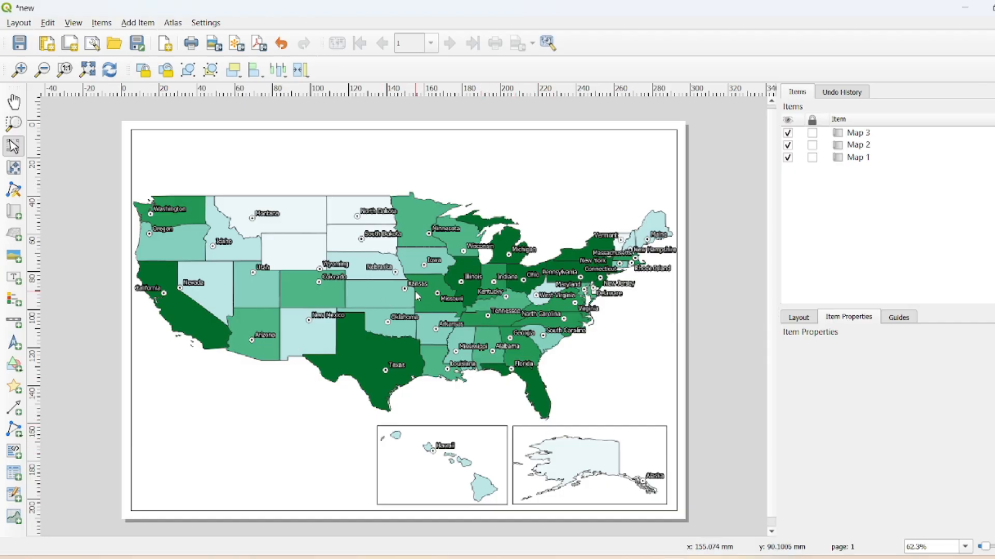
Add a grid to the main map of the contiguous states
{"action": "left_click", "coordinate": [193, 163]}
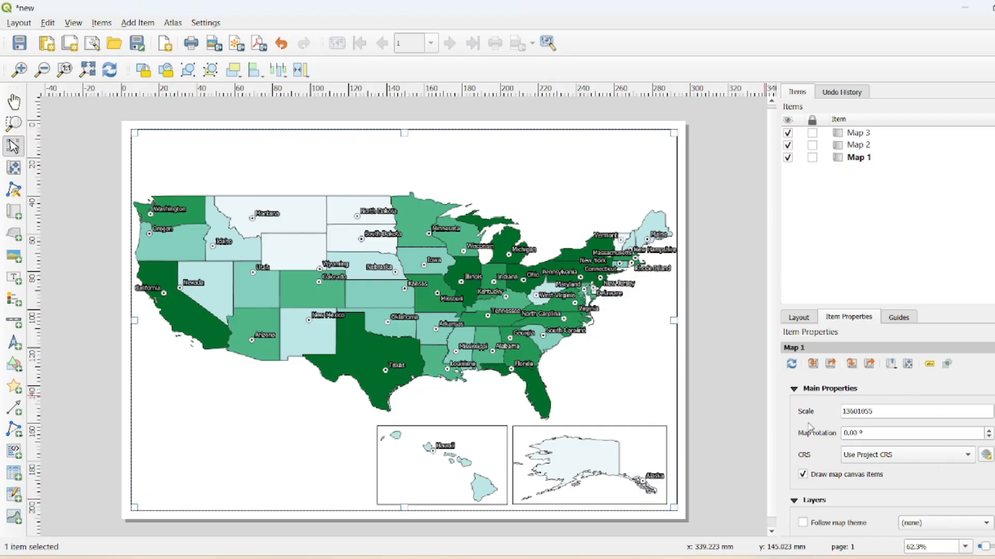
{"action": "scroll", "coordinate": [820, 417], "scroll_direction": "down", "scroll_amount": 15}
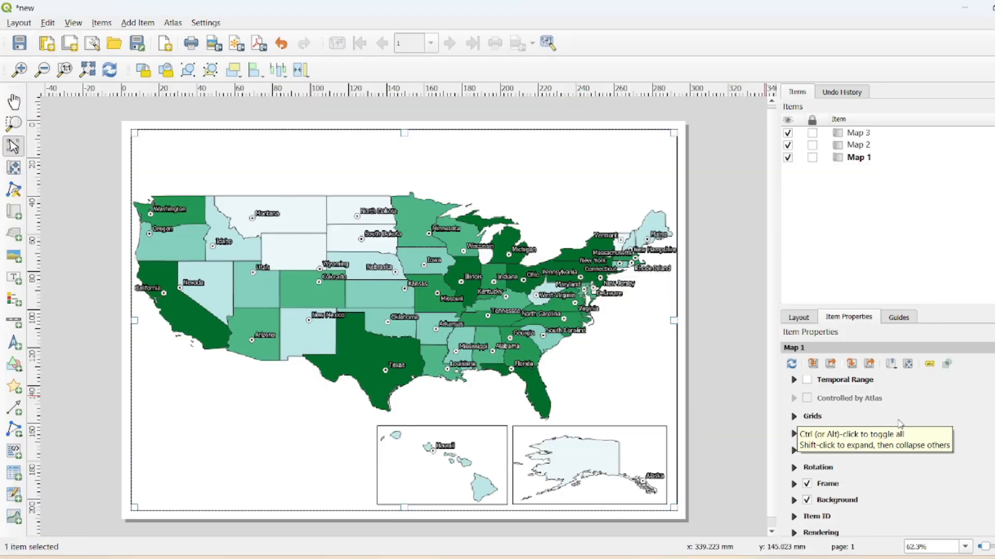
{"action": "left_click", "coordinate": [794, 417]}
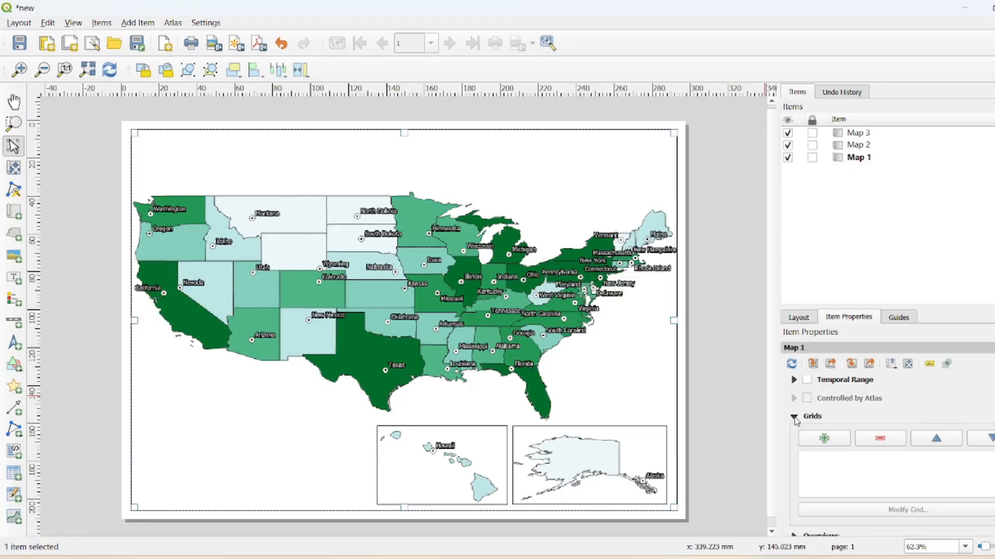
{"action": "left_click", "coordinate": [828, 441]}
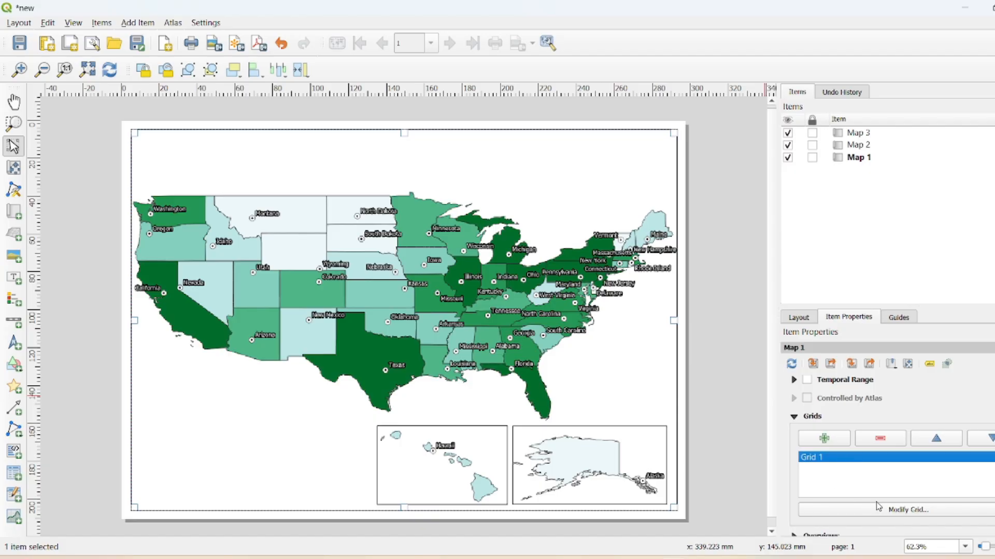
Set the CRS of the main map's solid grid to the project CRS, EPSG:4269 - NAD83
{"action": "left_click", "coordinate": [900, 511]}
{"action": "scroll", "coordinate": [850, 412], "scroll_direction": "down", "scroll_amount": 1}
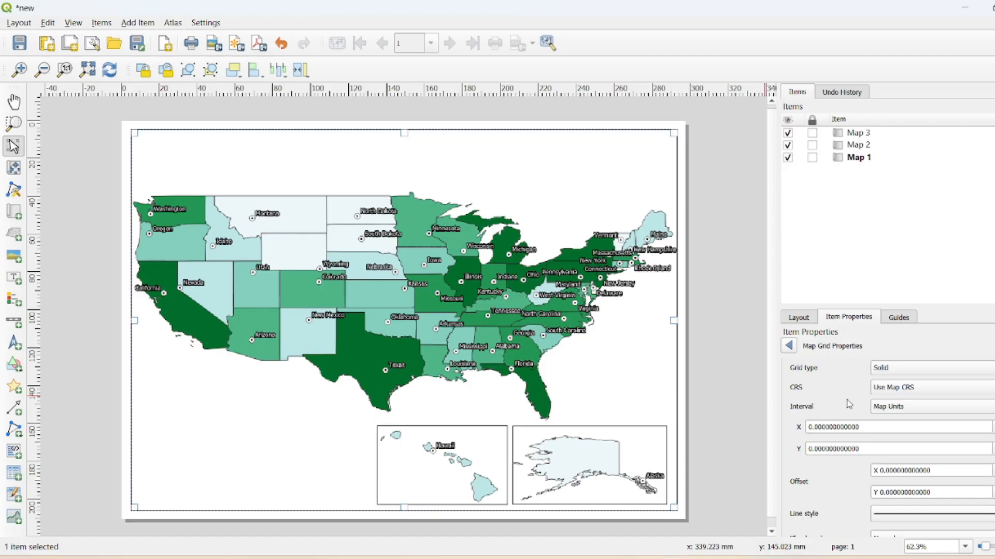
{"action": "left_click", "coordinate": [901, 369]}
{"action": "left_click", "coordinate": [835, 390]}
{"action": "left_click", "coordinate": [965, 390]}
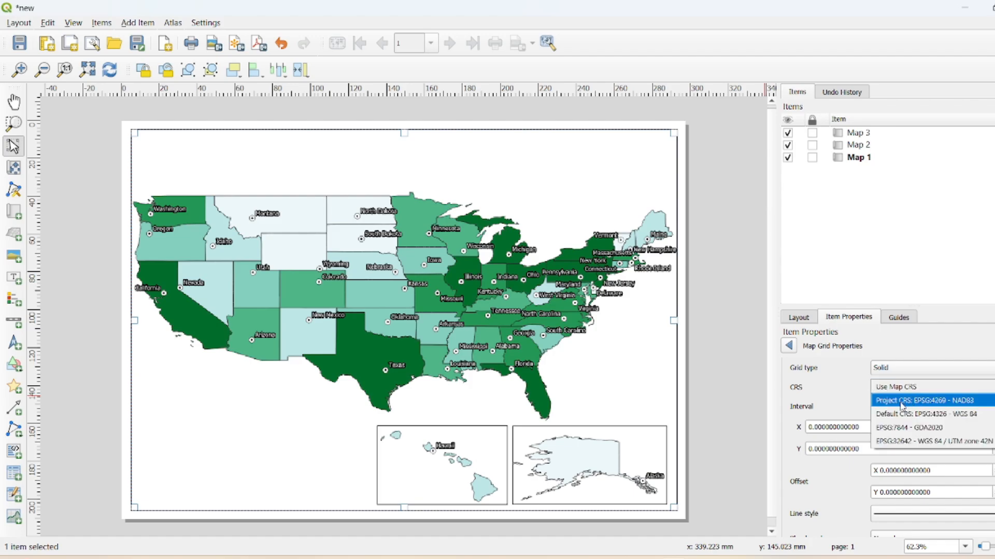
{"action": "left_click", "coordinate": [962, 402]}
Set the grid's X interval to 9 map units
{"action": "scroll", "coordinate": [835, 389], "scroll_direction": "down", "scroll_amount": 2}
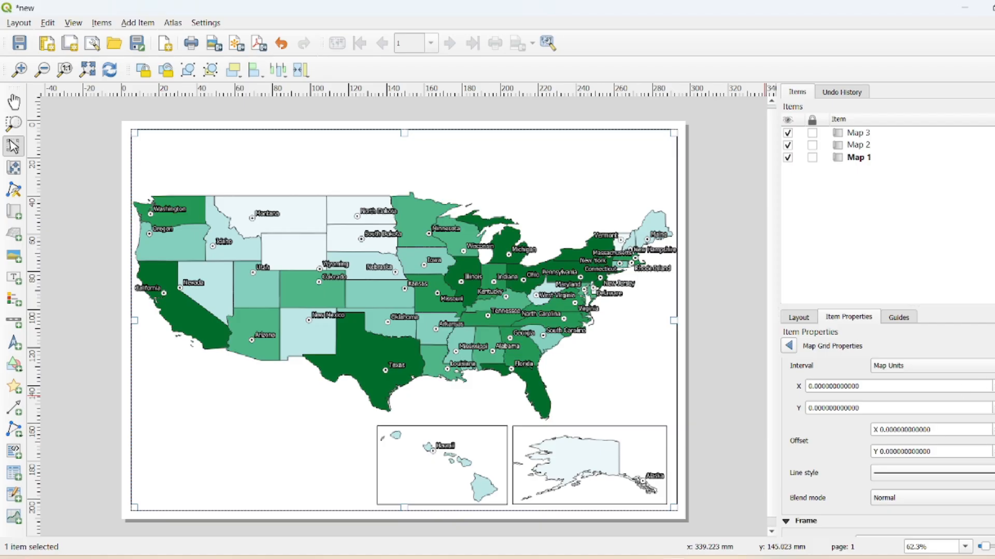
{"action": "scroll", "coordinate": [835, 386], "scroll_direction": "up", "scroll_amount": 1}
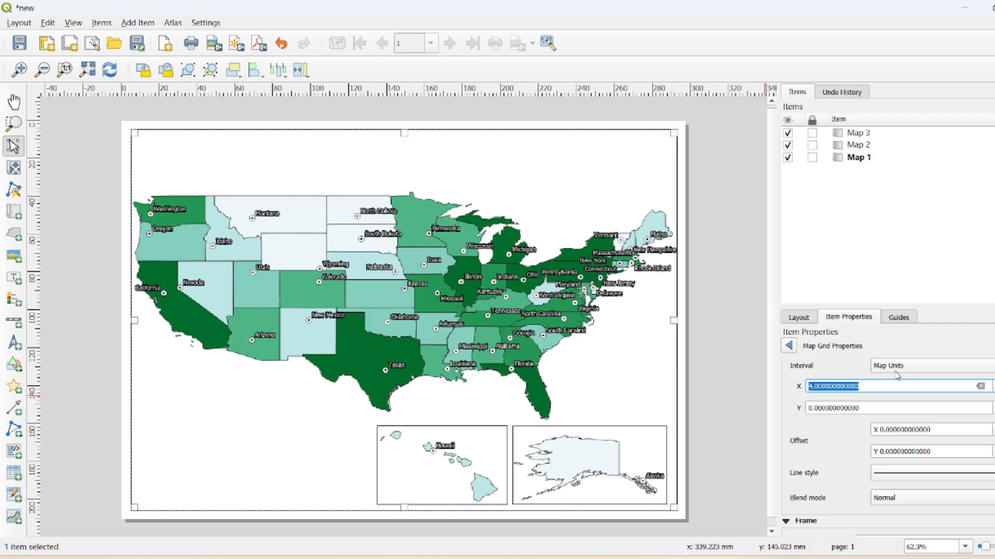
{"action": "left_click", "coordinate": [835, 365]}
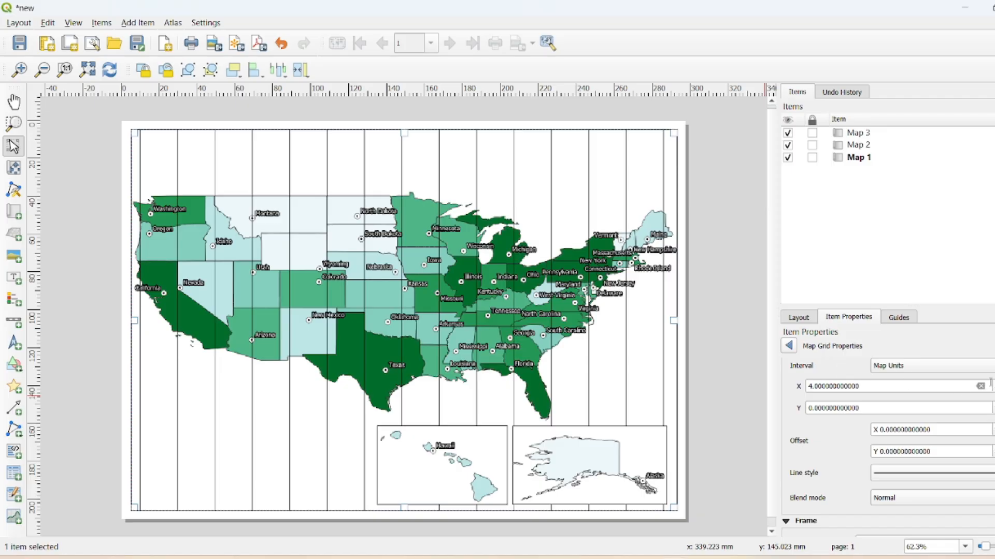
{"action": "left_click", "coordinate": [991, 382]}
{"action": "left_click", "coordinate": [831, 369]}
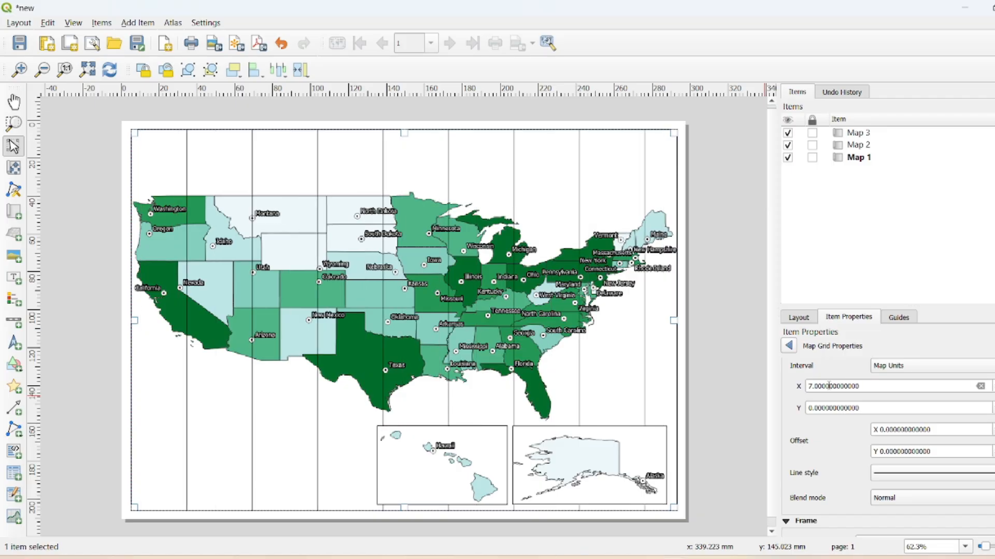
{"action": "double_click", "coordinate": [990, 383]}
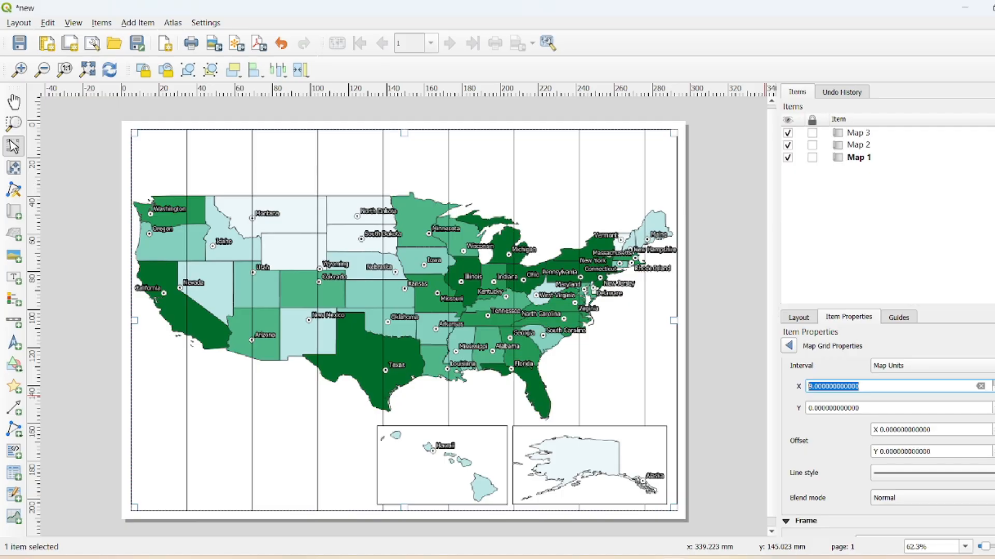
{"action": "left_click", "coordinate": [845, 371]}
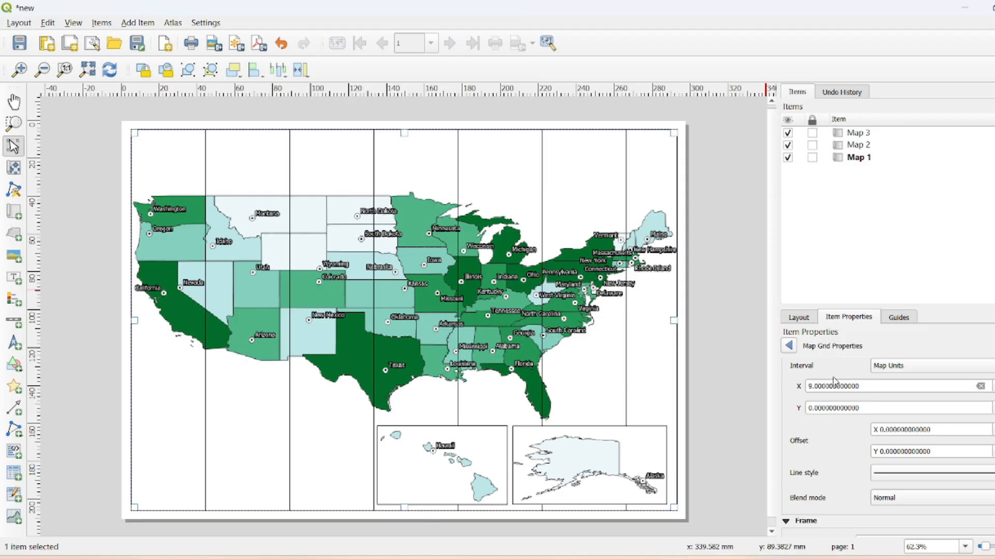
Set the grid's Y interval to 10 map units
{"action": "triple_click", "coordinate": [993, 404]}
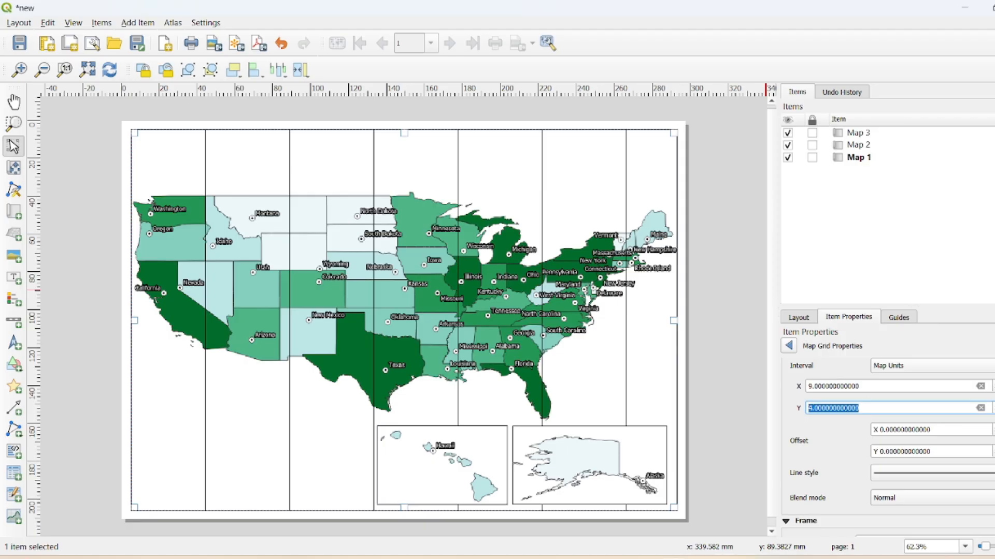
{"action": "left_click", "coordinate": [846, 364]}
{"action": "left_click", "coordinate": [992, 405]}
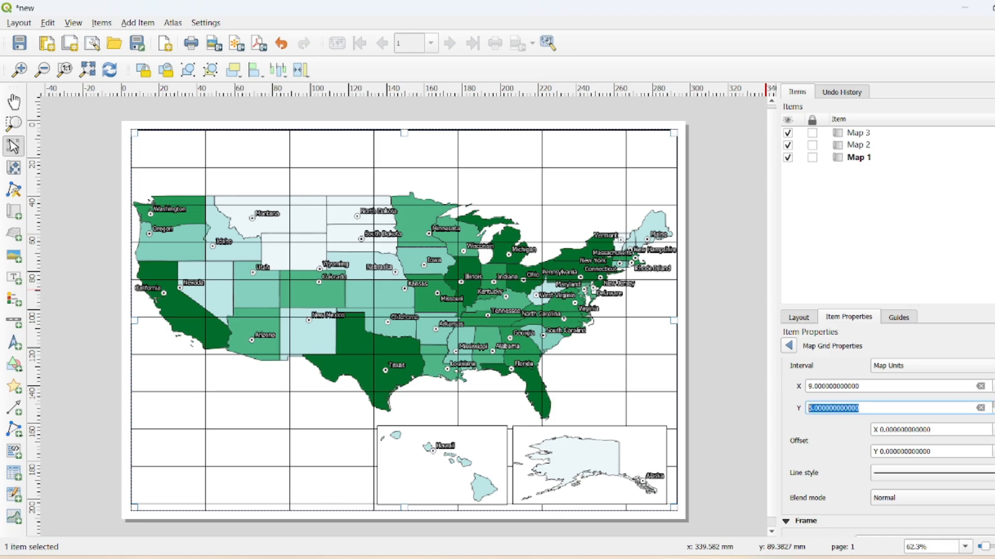
{"action": "left_click", "coordinate": [846, 369]}
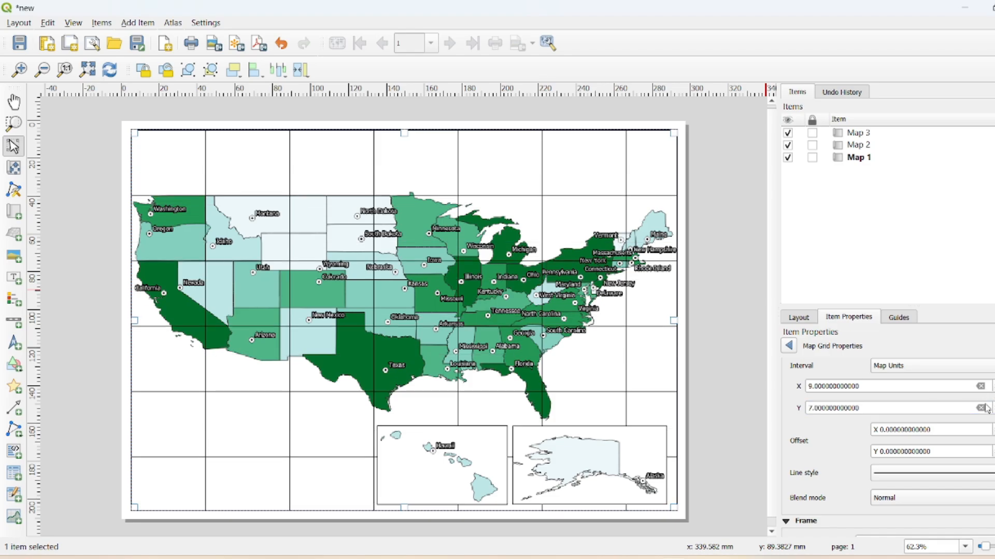
{"action": "left_click", "coordinate": [992, 404]}
{"action": "left_click", "coordinate": [992, 404]}
{"action": "left_click", "coordinate": [854, 373]}
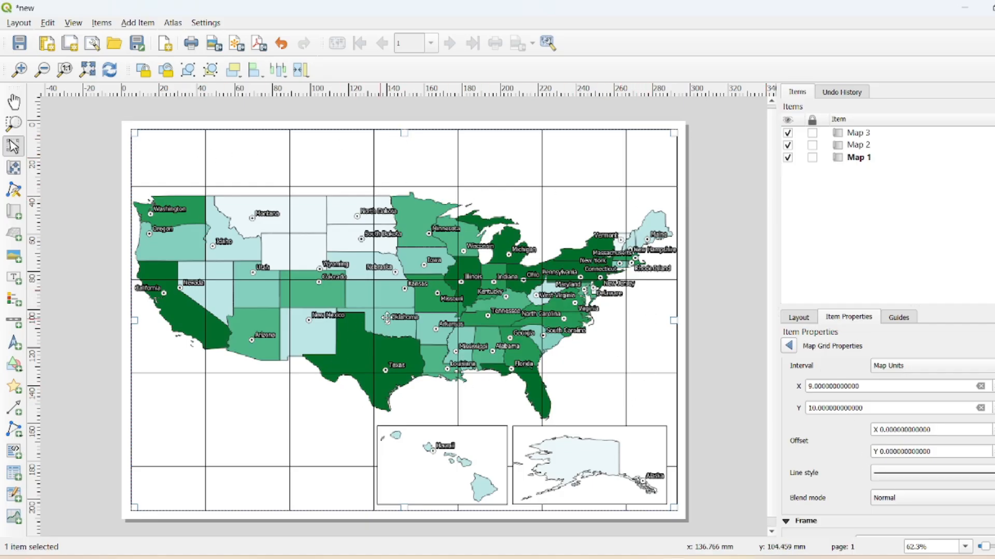
Hide the grid lines across the main map by reducing the line symbol's opacity to 0%
{"action": "left_click", "coordinate": [912, 472]}
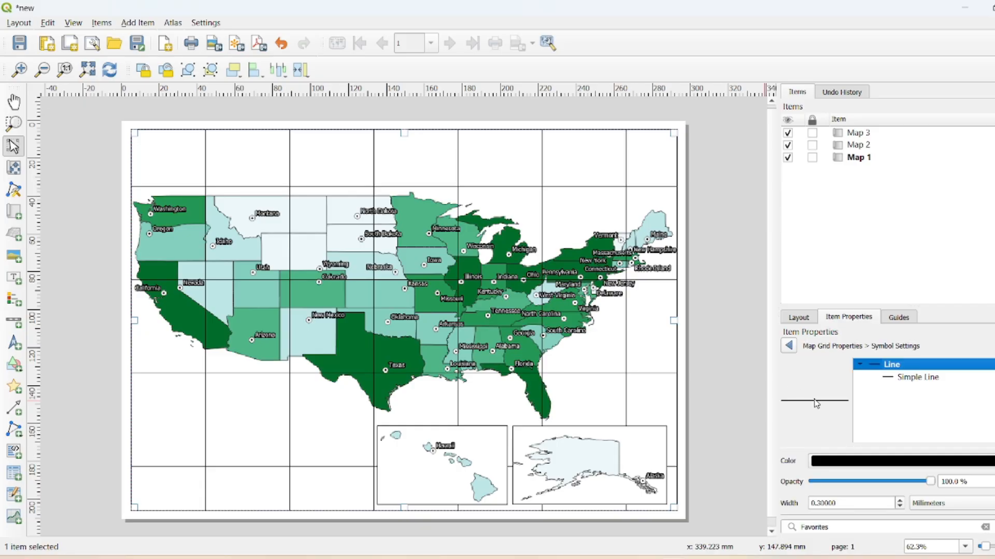
{"action": "left_click_drag", "start_coordinate": [931, 483], "coordinate": [804, 487]}
{"action": "left_click", "coordinate": [789, 346]}
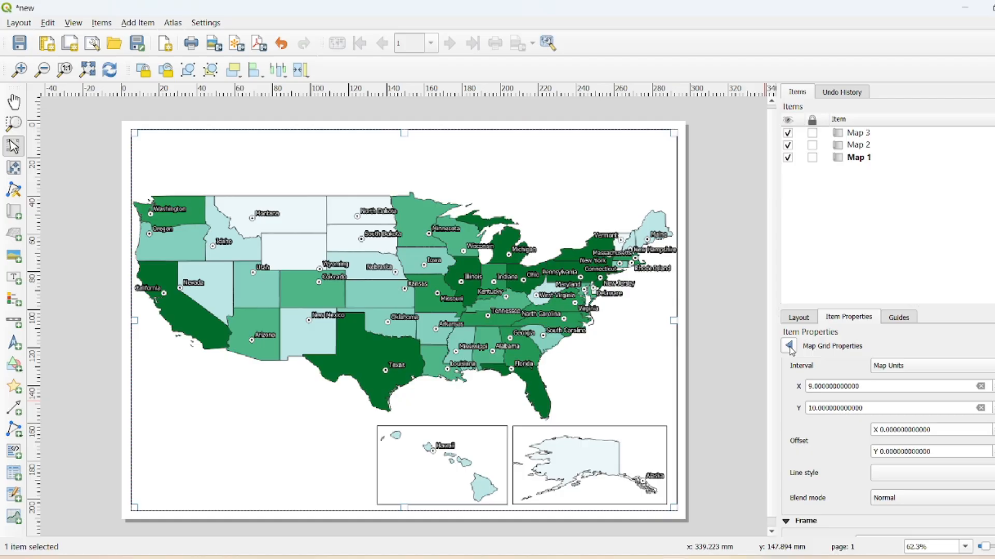
Give the grid an Exterior Ticks frame with a frame size of 1.00 mm
{"action": "scroll", "coordinate": [829, 448], "scroll_direction": "down", "scroll_amount": 5}
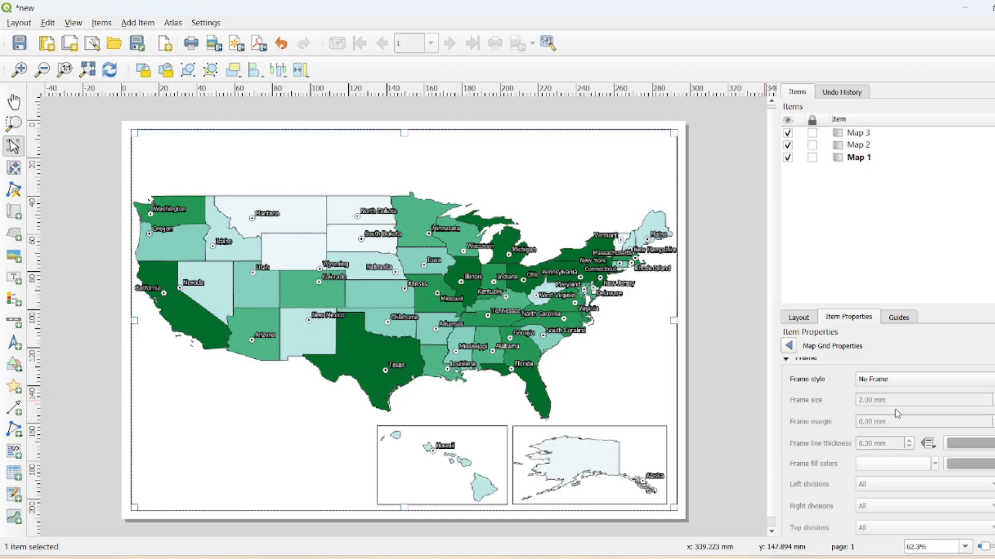
{"action": "left_click", "coordinate": [927, 382]}
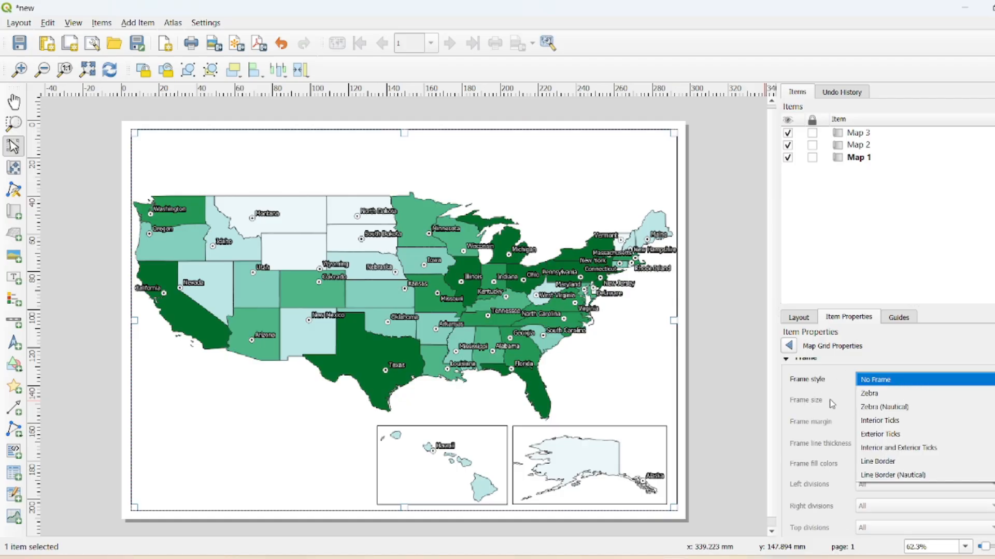
{"action": "left_click", "coordinate": [898, 441]}
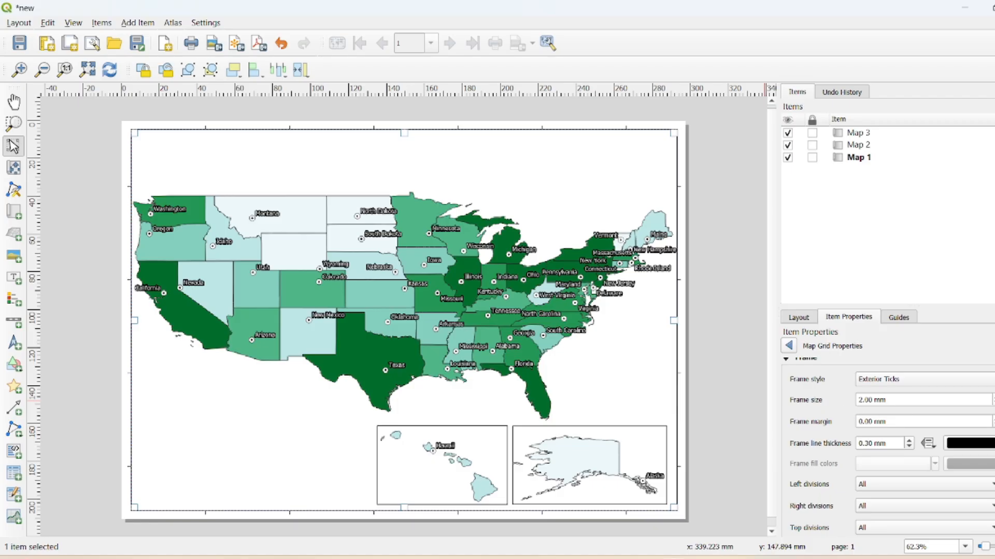
{"action": "left_click", "coordinate": [994, 402]}
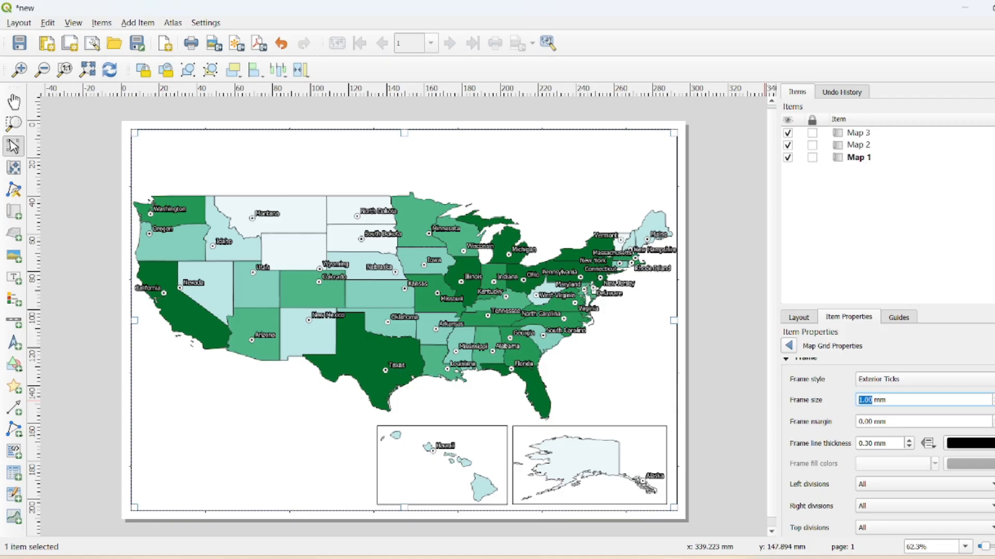
{"action": "left_click", "coordinate": [818, 413]}
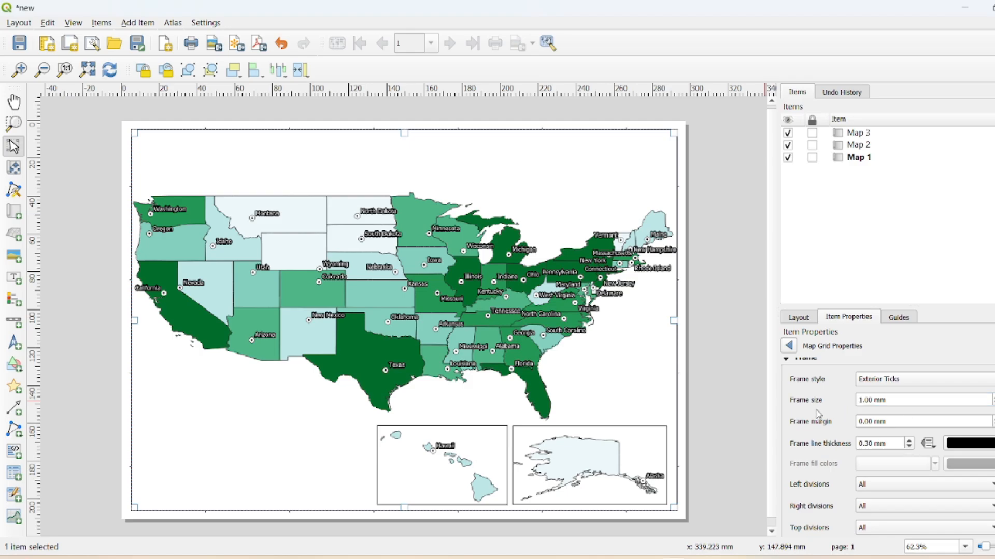
Turn on coordinate drawing for the main map's grid
{"action": "scroll", "coordinate": [817, 413], "scroll_direction": "down", "scroll_amount": 5}
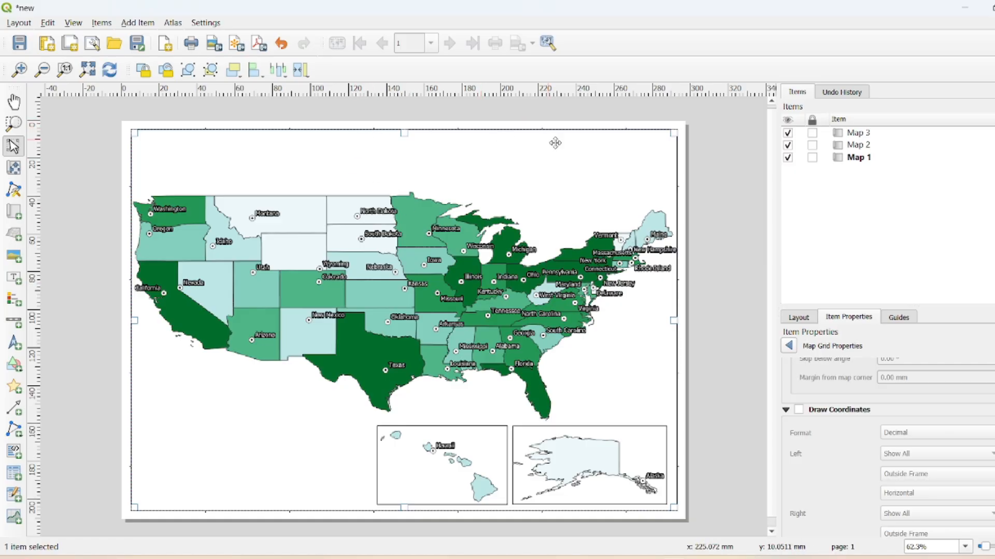
{"action": "left_click", "coordinate": [799, 411]}
{"action": "scroll", "coordinate": [878, 453], "scroll_direction": "down", "scroll_amount": 1}
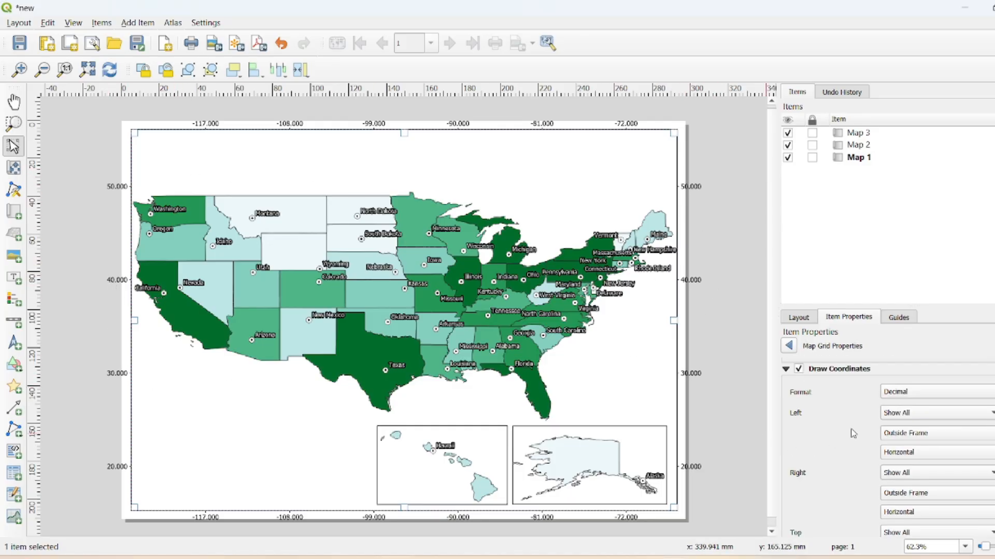
Set the grid's left and right coordinate labels to Vertical Ascending and leave the grid settings
{"action": "left_click", "coordinate": [925, 452]}
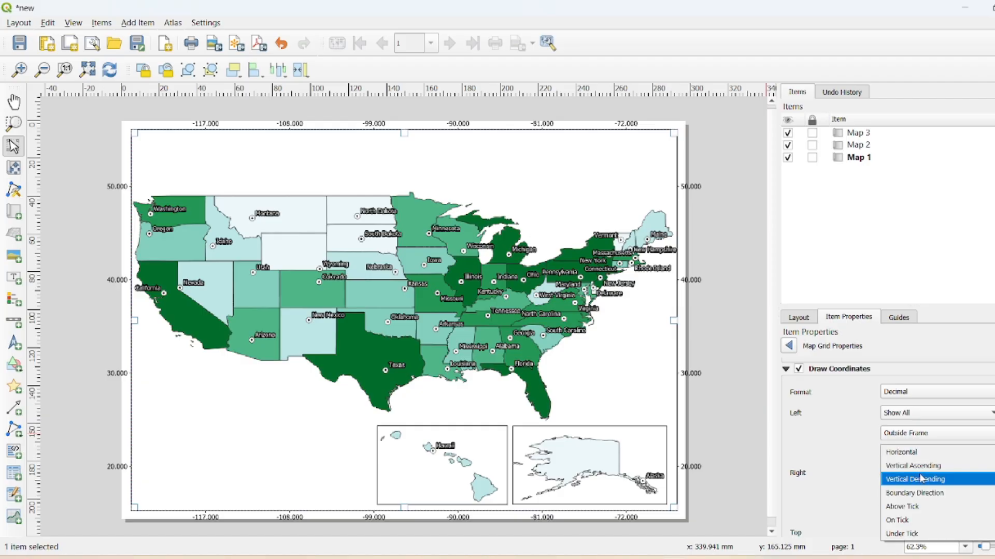
{"action": "left_click", "coordinate": [925, 466]}
{"action": "scroll", "coordinate": [843, 449], "scroll_direction": "down", "scroll_amount": 2}
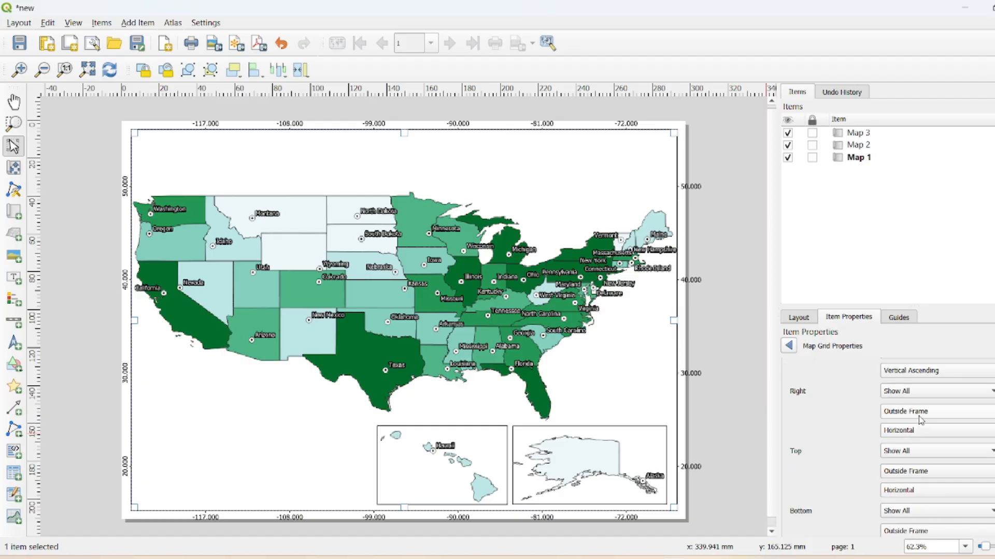
{"action": "left_click", "coordinate": [912, 431]}
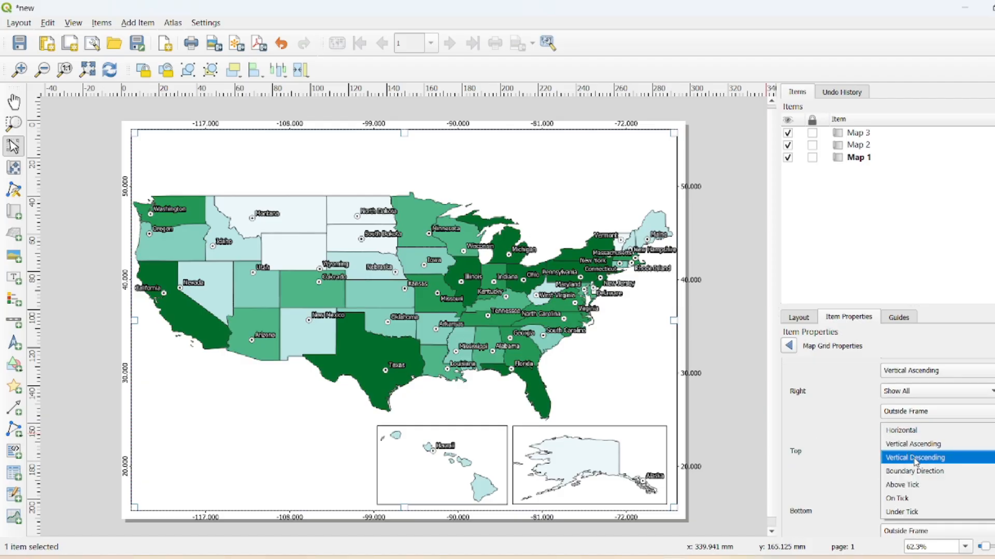
{"action": "left_click", "coordinate": [912, 444]}
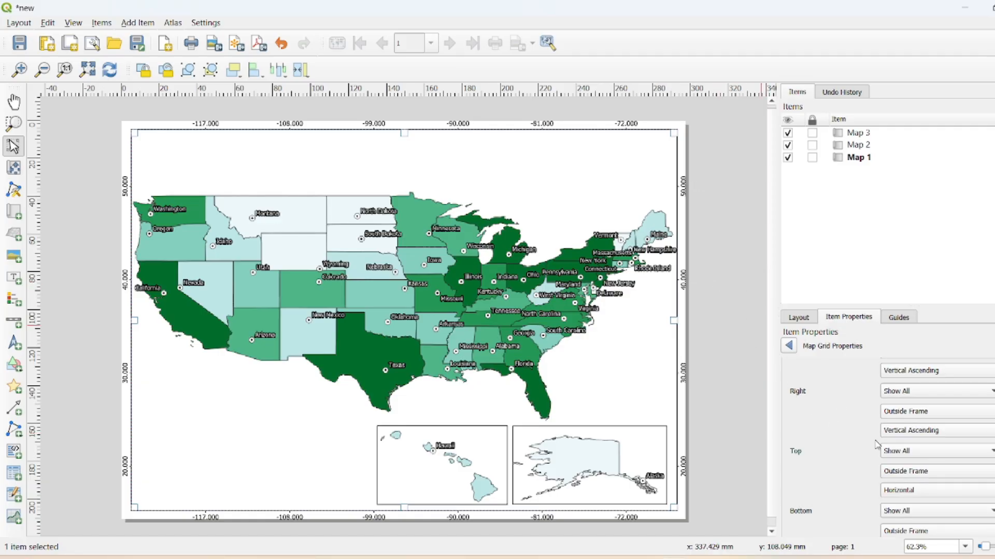
{"action": "scroll", "coordinate": [875, 444], "scroll_direction": "down", "scroll_amount": 5}
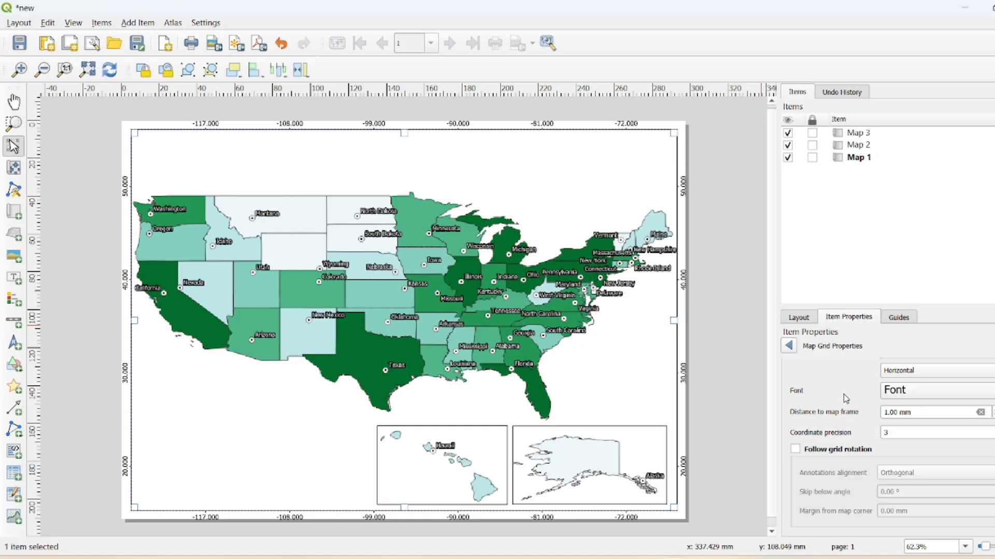
{"action": "scroll", "coordinate": [883, 396], "scroll_direction": "up", "scroll_amount": 1}
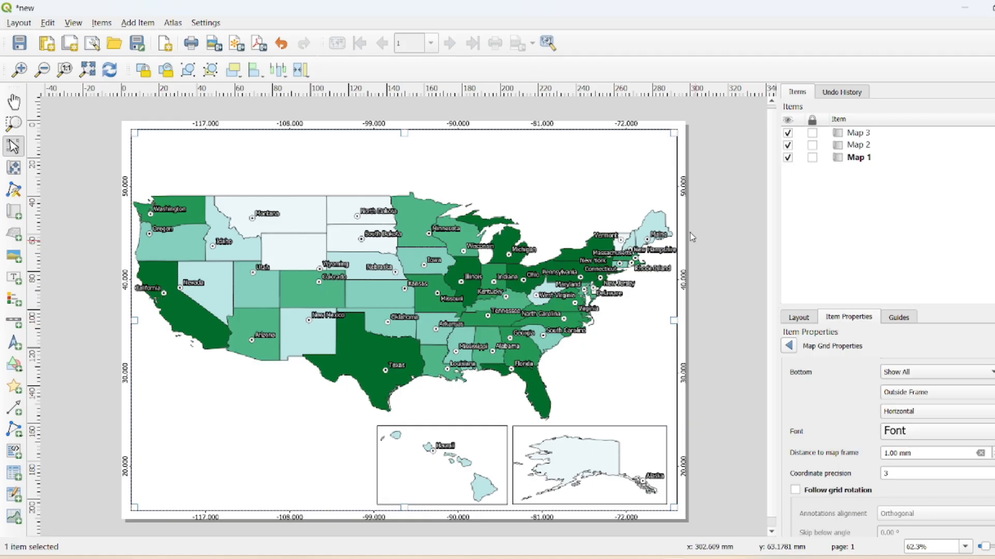
{"action": "left_click", "coordinate": [789, 346]}
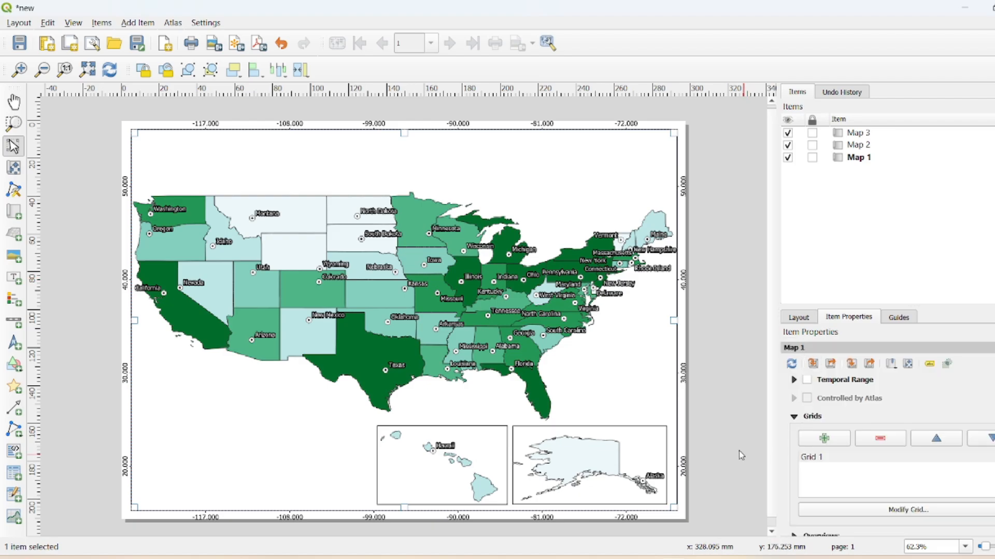
{"action": "left_click", "coordinate": [718, 365]}
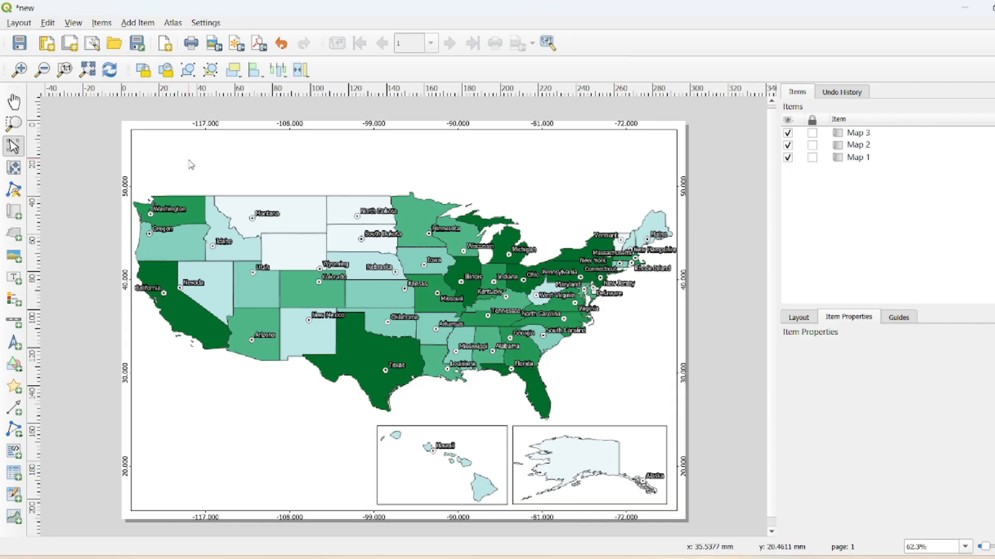
Add a title label above the main map reading "Choropleth Map of US- Popuplation 1996"
{"action": "left_click", "coordinate": [99, 23]}
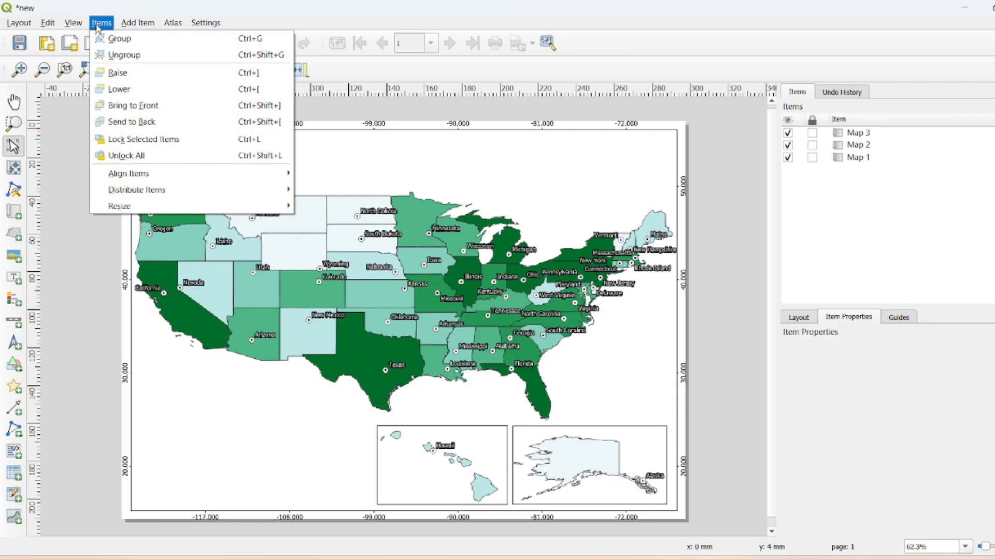
{"action": "mouse_move", "coordinate": [137, 23]}
{"action": "mouse_move", "coordinate": [166, 102]}
{"action": "left_click", "coordinate": [300, 218]}
{"action": "left_click_drag", "start_coordinate": [278, 138], "coordinate": [534, 173]}
{"action": "triple_click", "coordinate": [891, 388]}
{"action": "type", "text": "Choro"}
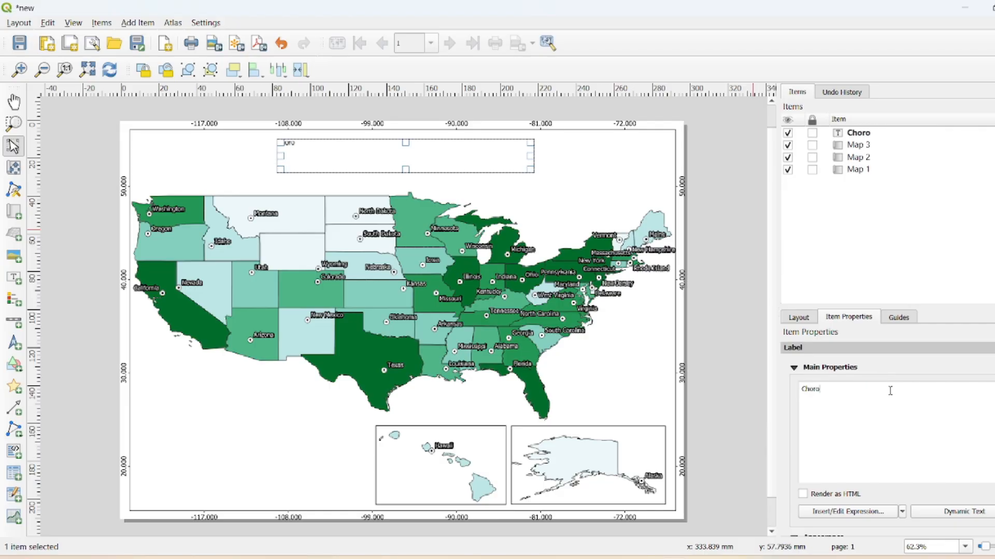
{"action": "type", "text": "pleth Map of US- P"}
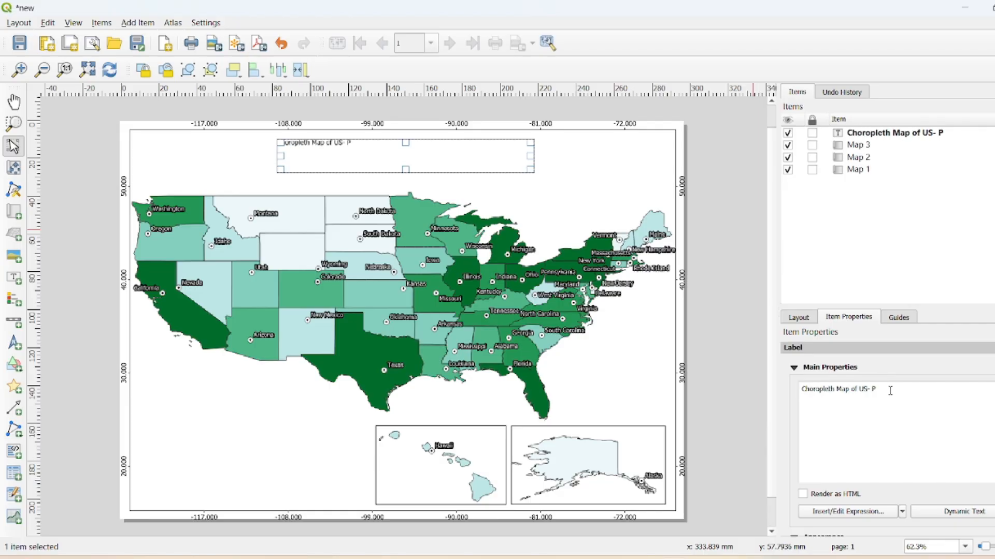
{"action": "type", "text": "opulation 1996"}
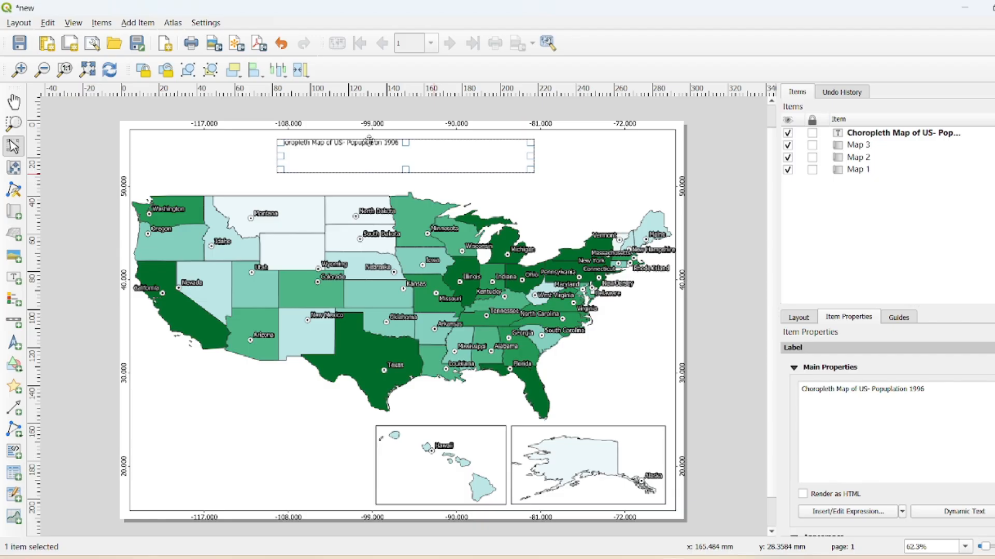
Enlarge the title's font so the text spans the full width of its label box
{"action": "scroll", "coordinate": [839, 445], "scroll_direction": "down", "scroll_amount": 3}
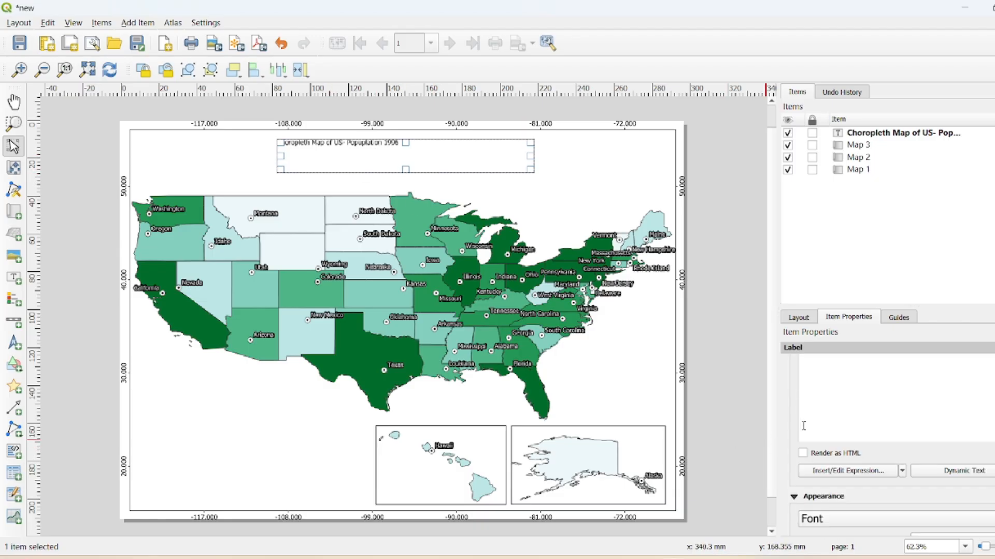
{"action": "scroll", "coordinate": [845, 447], "scroll_direction": "up", "scroll_amount": 5}
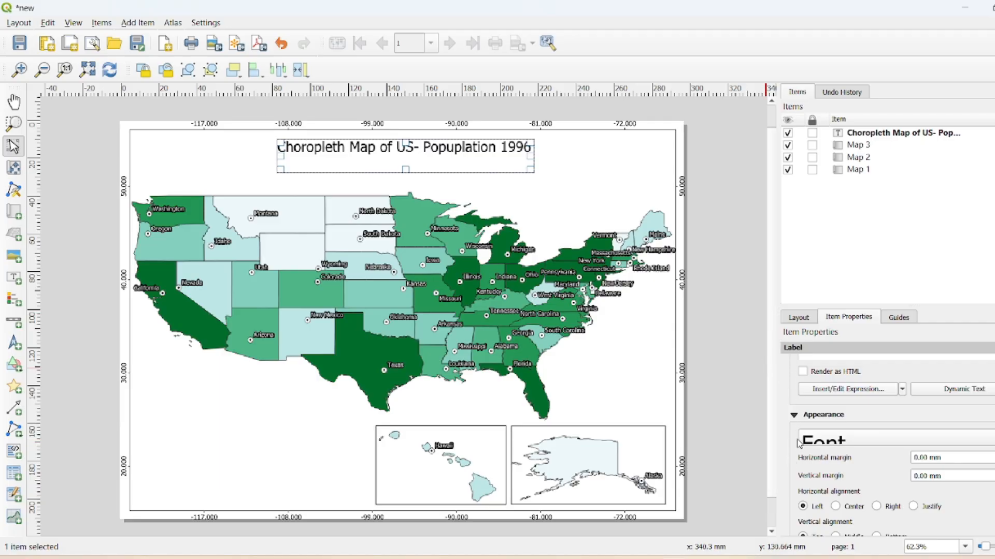
{"action": "scroll", "coordinate": [798, 443], "scroll_direction": "down", "scroll_amount": 5}
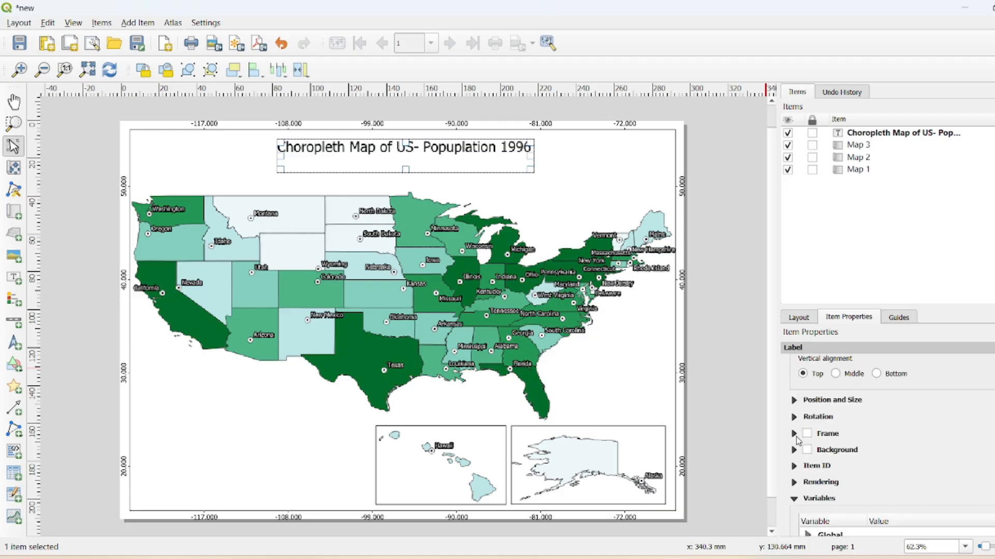
{"action": "scroll", "coordinate": [797, 438], "scroll_direction": "down", "scroll_amount": 2}
{"action": "left_click", "coordinate": [618, 200]}
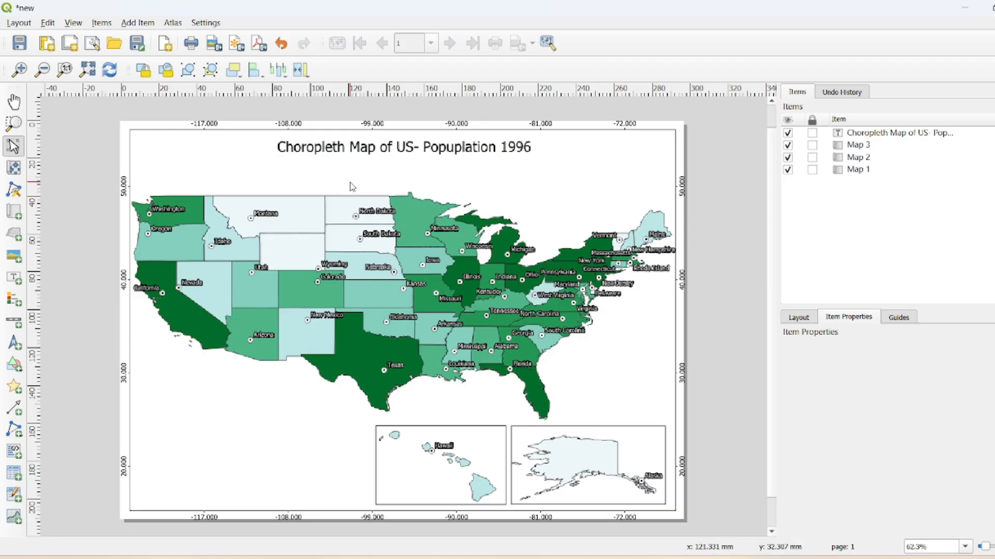
Add a small north arrow in the upper-left corner of the map page
{"action": "left_click", "coordinate": [14, 342]}
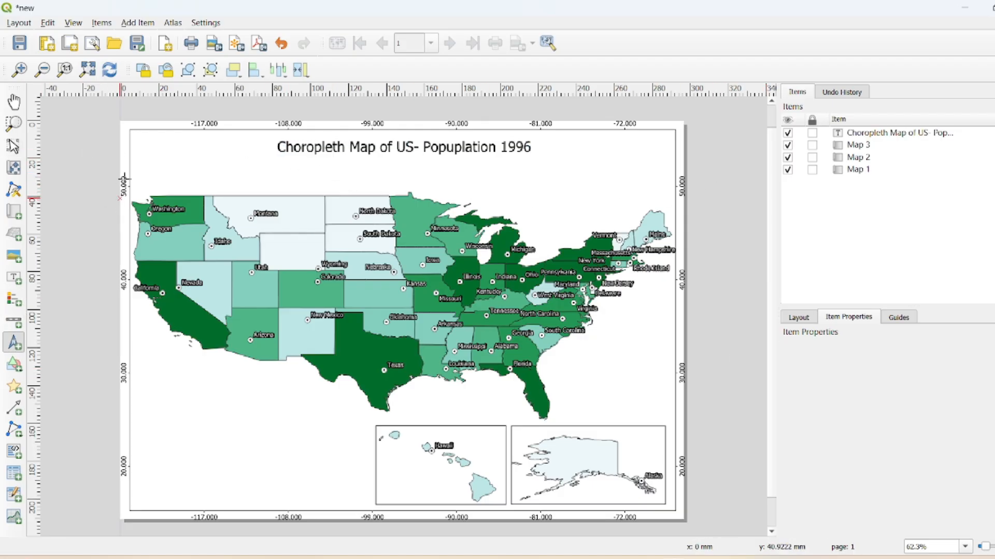
{"action": "left_click_drag", "start_coordinate": [138, 139], "coordinate": [163, 168]}
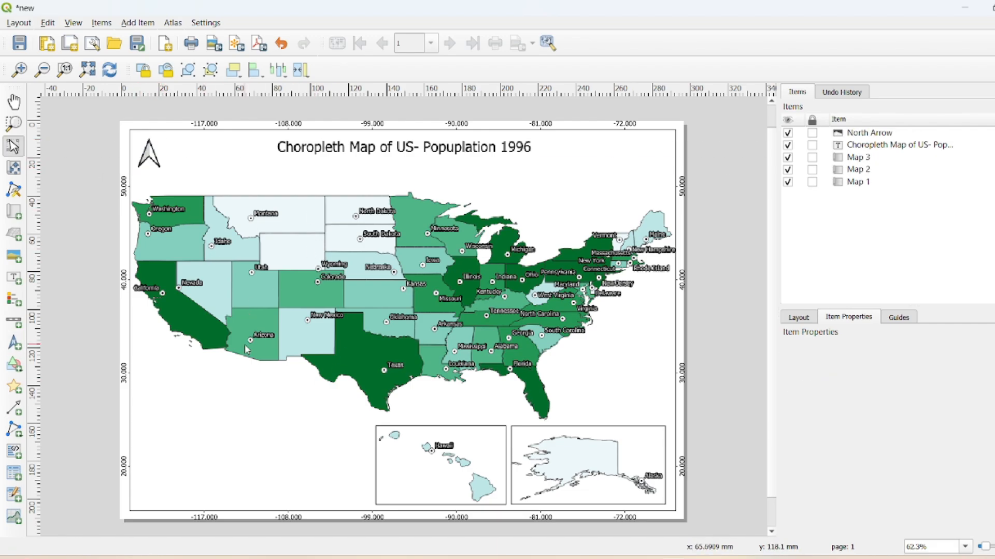
Add a kilometre scale bar for Map 1 in the page's lower-left corner and move it up inside the map frame
{"action": "left_click", "coordinate": [12, 305]}
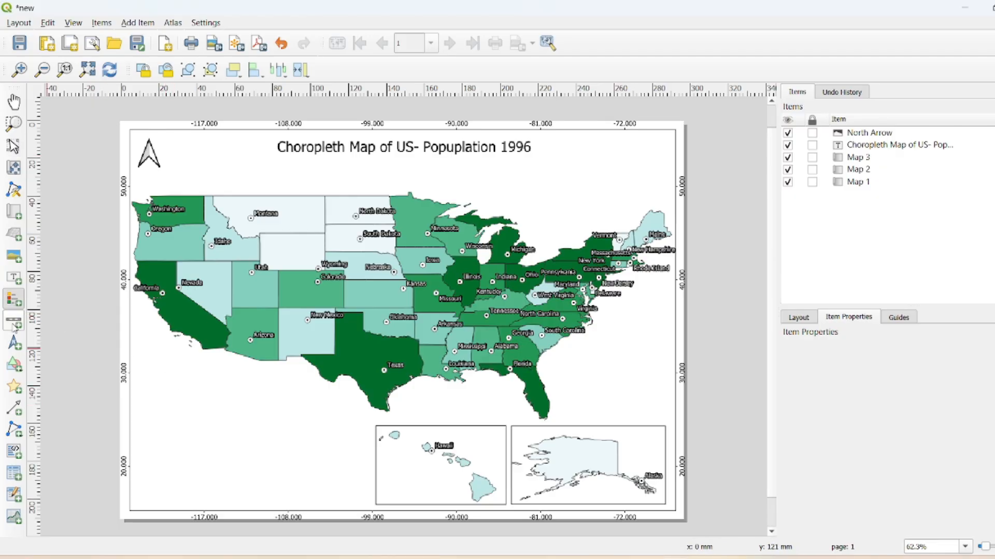
{"action": "left_click", "coordinate": [14, 321]}
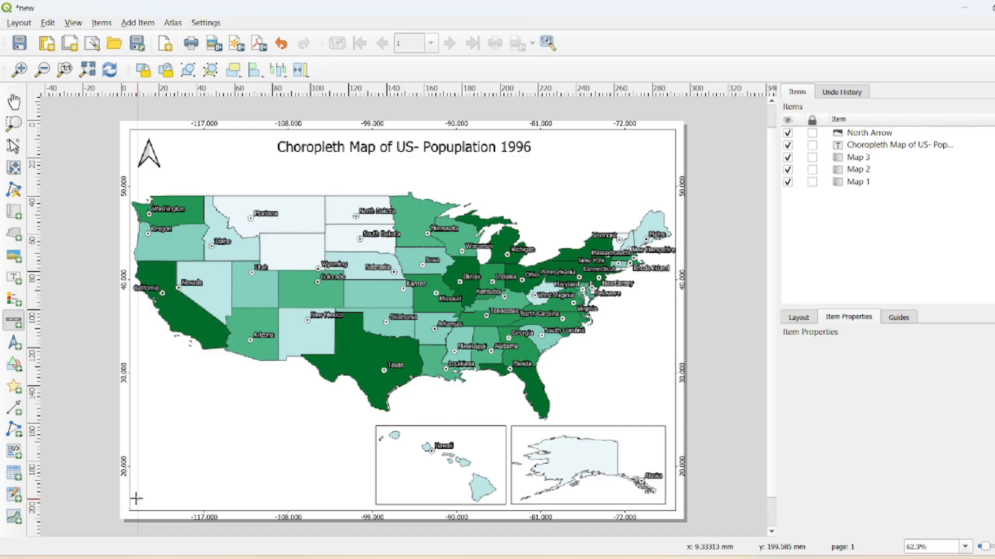
{"action": "left_click_drag", "start_coordinate": [138, 501], "coordinate": [252, 507]}
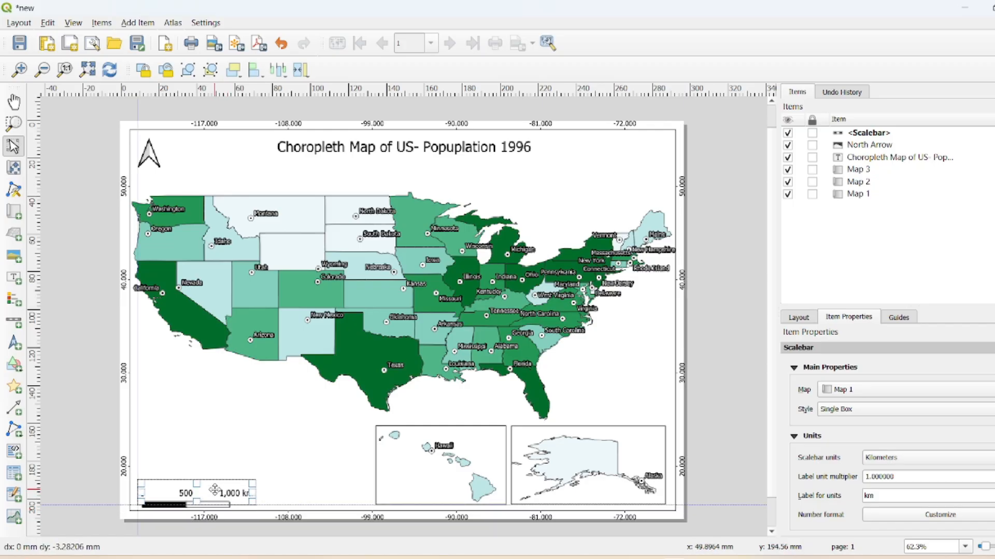
{"action": "left_click", "coordinate": [110, 518]}
{"action": "left_click", "coordinate": [201, 488]}
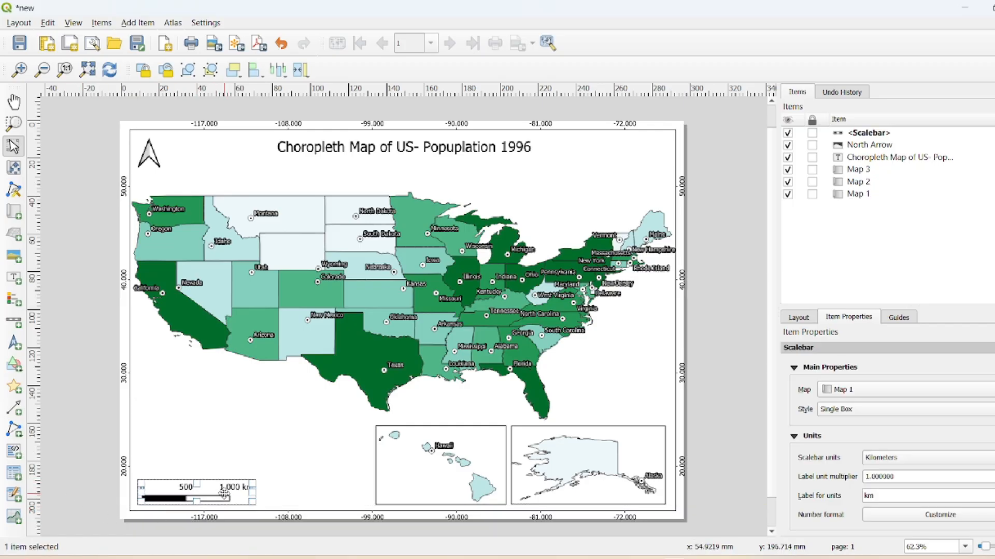
{"action": "left_click", "coordinate": [111, 499]}
{"action": "left_click", "coordinate": [164, 488]}
{"action": "left_click_drag", "start_coordinate": [164, 488], "coordinate": [163, 484]}
{"action": "left_click", "coordinate": [112, 493]}
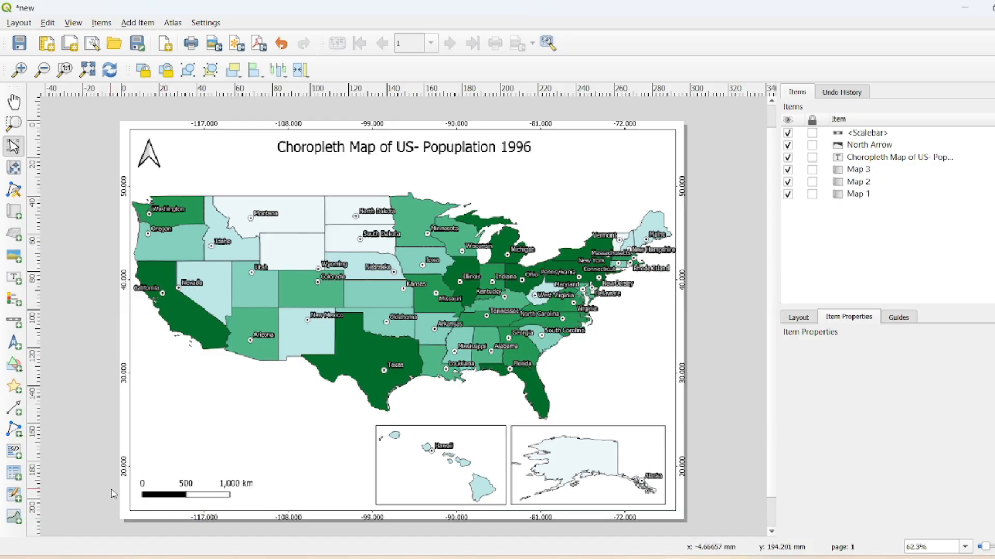
Check the scale bar's unit choices and try two left segments before restoring the left count to 0
{"action": "left_click", "coordinate": [187, 490]}
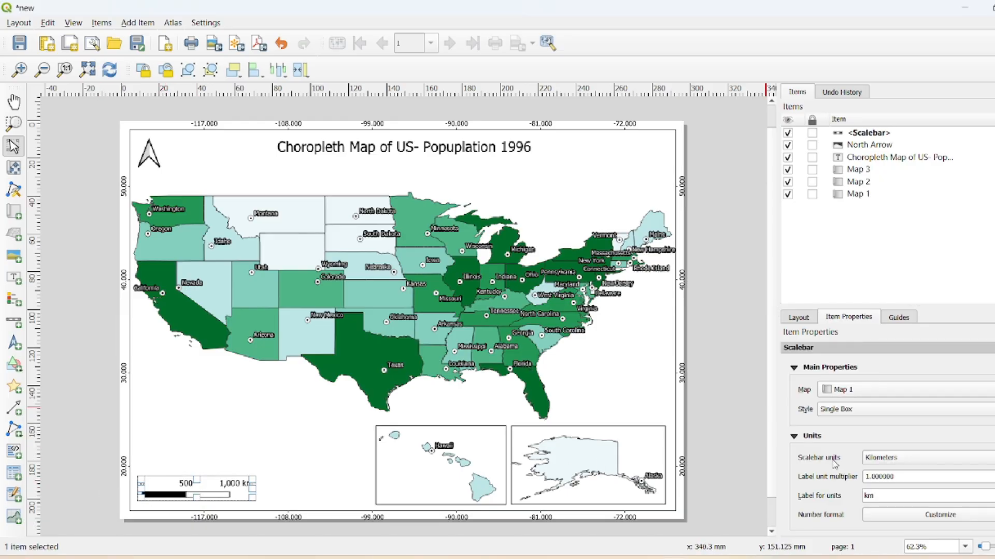
{"action": "scroll", "coordinate": [834, 463], "scroll_direction": "down", "scroll_amount": 1}
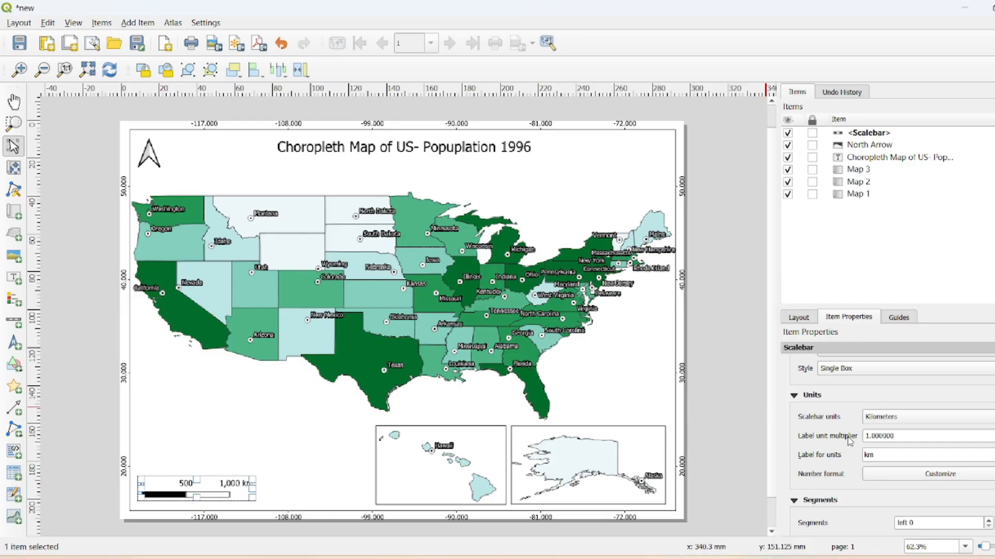
{"action": "left_click", "coordinate": [882, 418]}
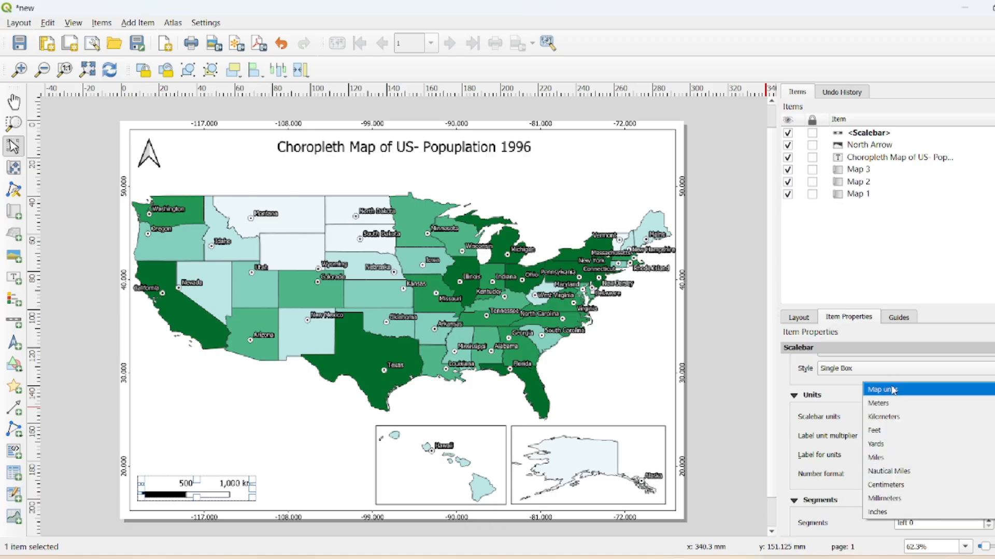
{"action": "left_click", "coordinate": [847, 428]}
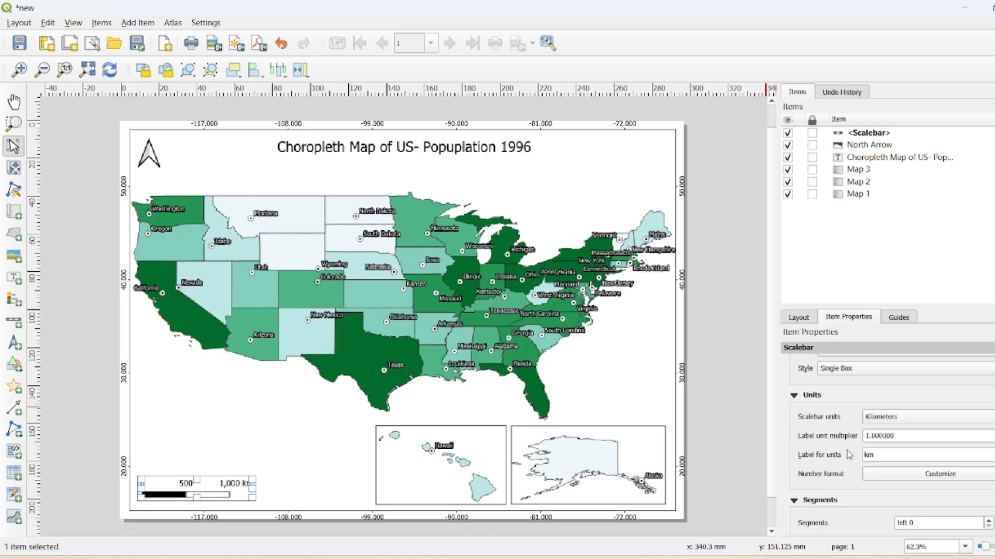
{"action": "scroll", "coordinate": [848, 456], "scroll_direction": "down", "scroll_amount": 2}
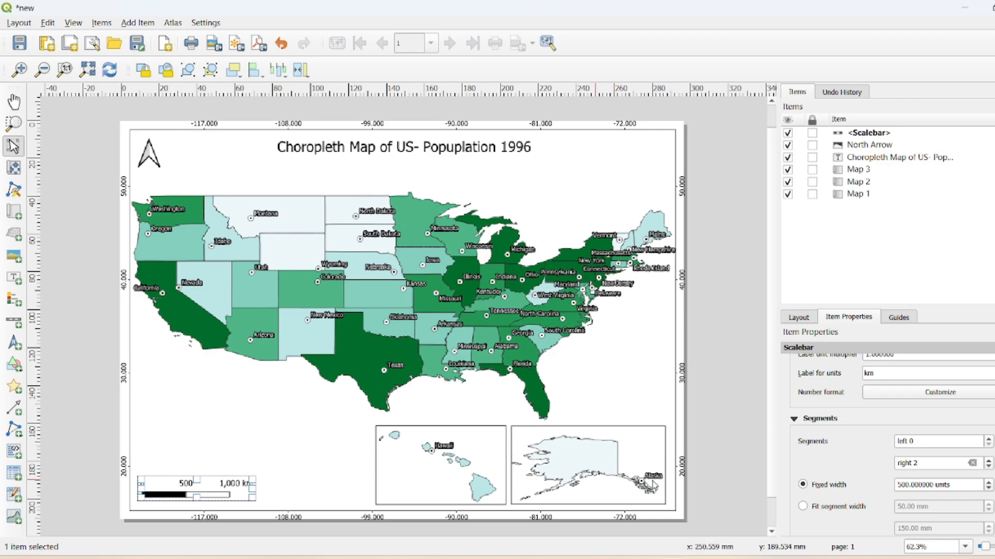
{"action": "left_click", "coordinate": [988, 439]}
{"action": "left_click", "coordinate": [989, 439]}
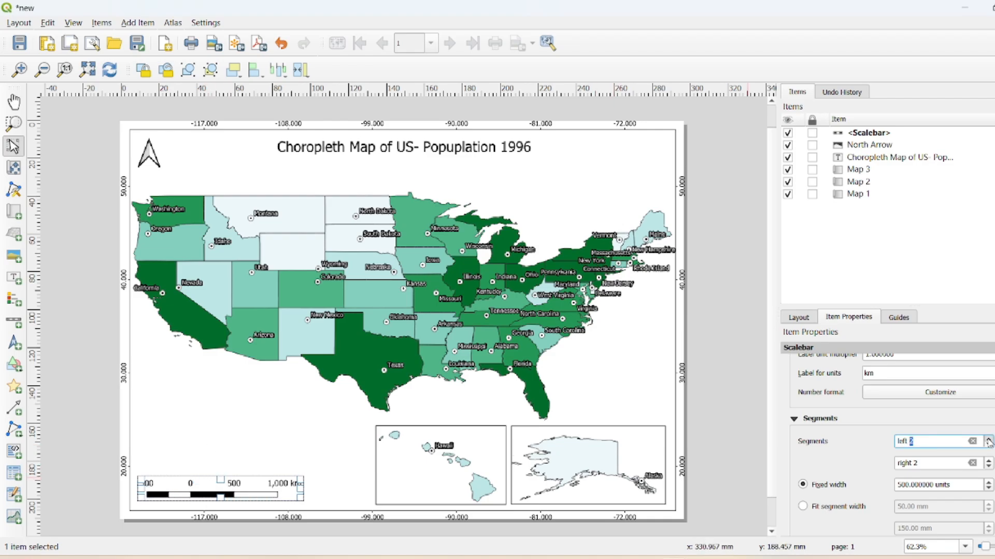
{"action": "left_click", "coordinate": [989, 444]}
{"action": "left_click", "coordinate": [989, 444]}
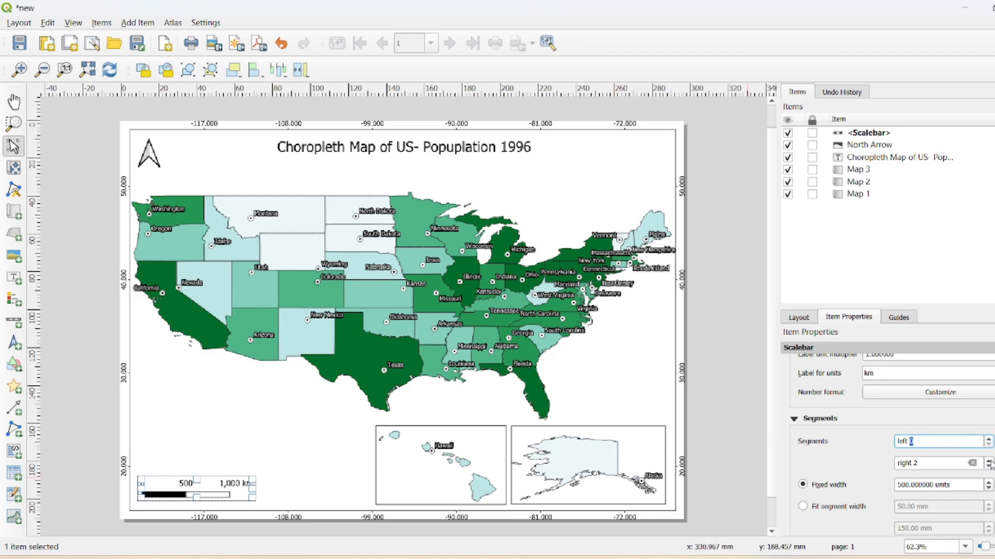
Try three right segments on the scale bar and return the right count to 2
{"action": "left_click", "coordinate": [988, 461]}
{"action": "left_click", "coordinate": [988, 461]}
{"action": "left_click", "coordinate": [988, 465]}
{"action": "left_click", "coordinate": [988, 465]}
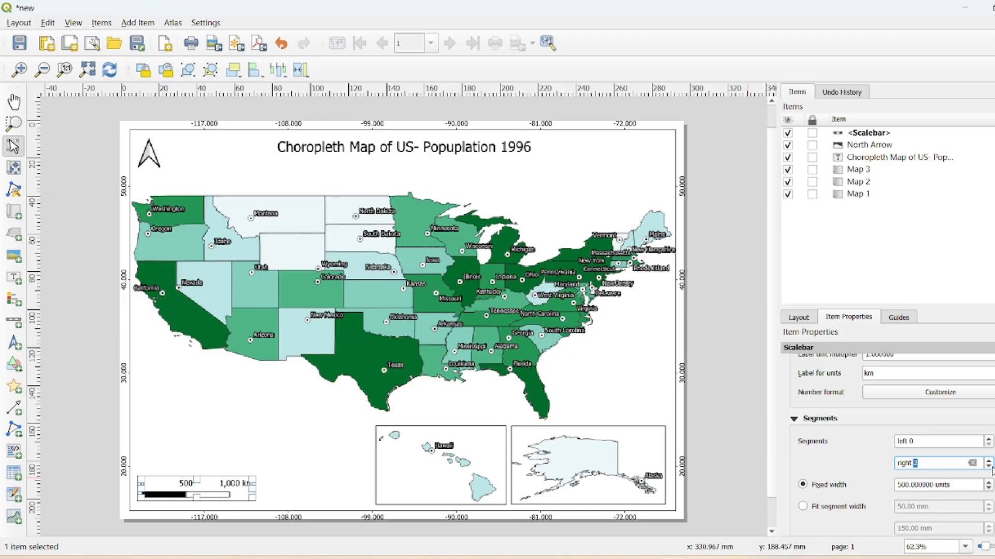
{"action": "left_click", "coordinate": [988, 461]}
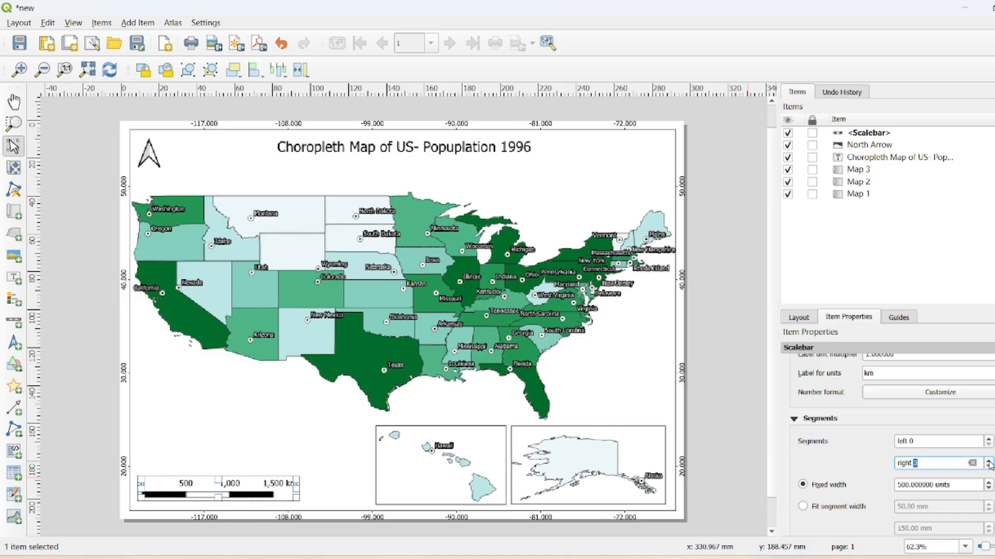
{"action": "left_click", "coordinate": [851, 429]}
{"action": "left_click", "coordinate": [988, 465]}
{"action": "scroll", "coordinate": [874, 469], "scroll_direction": "down", "scroll_amount": 2}
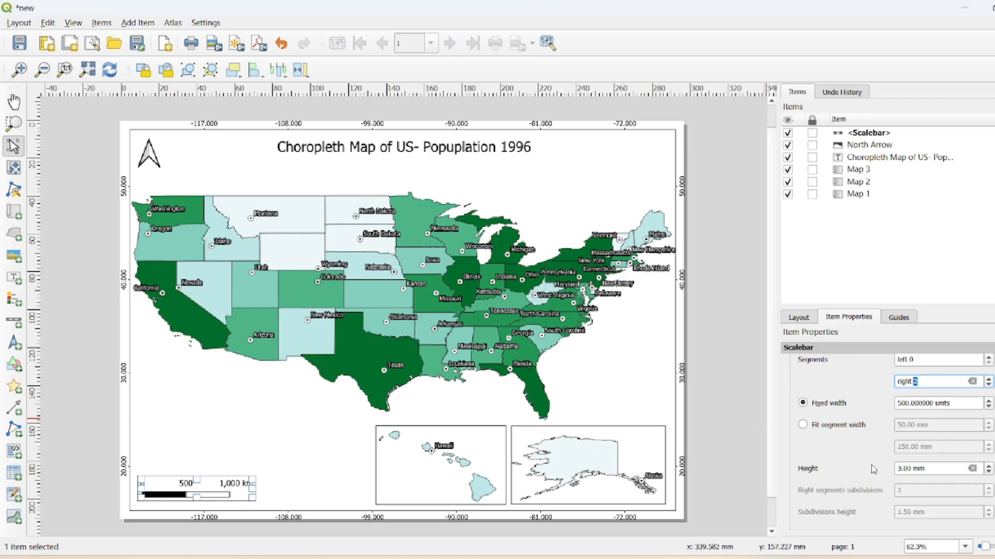
{"action": "scroll", "coordinate": [874, 469], "scroll_direction": "down", "scroll_amount": 4}
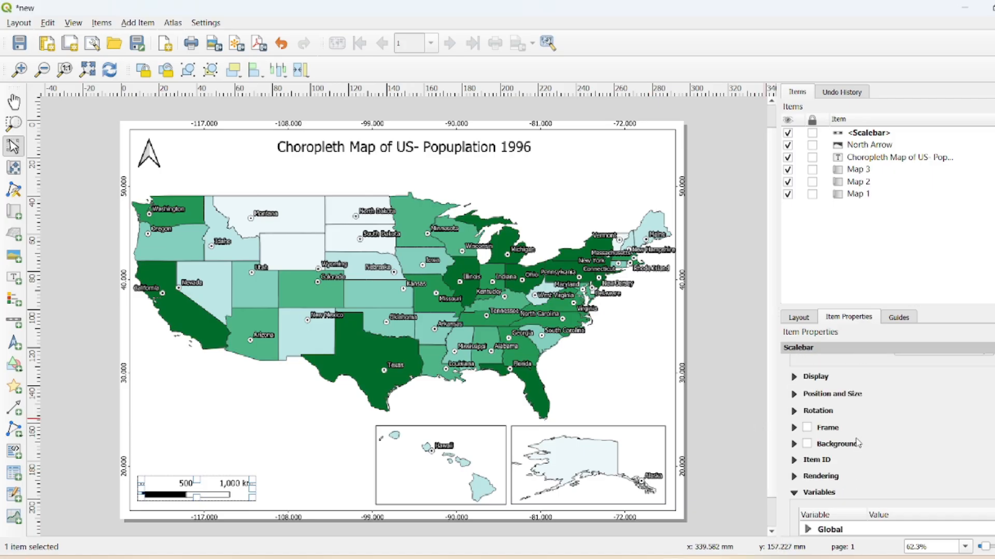
{"action": "scroll", "coordinate": [857, 442], "scroll_direction": "up", "scroll_amount": 5}
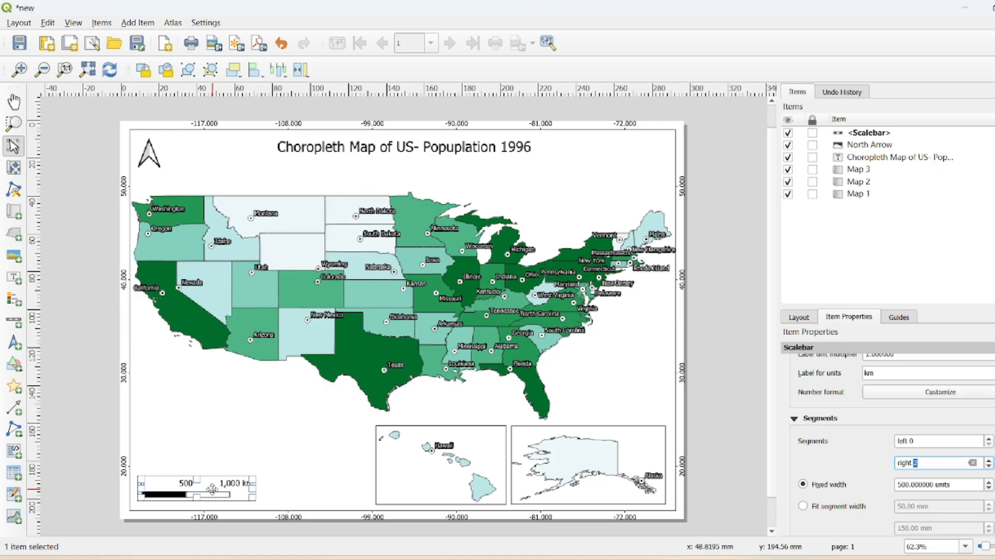
{"action": "left_click", "coordinate": [106, 451]}
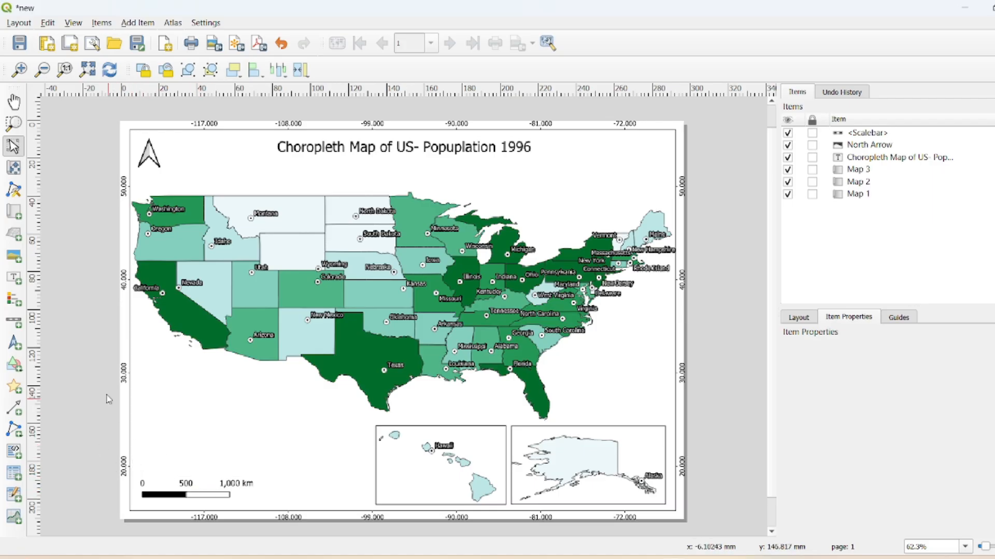
Add a legend for Map 1 in the lower-left part of the map page and title it "Legend"
{"action": "left_click", "coordinate": [14, 300]}
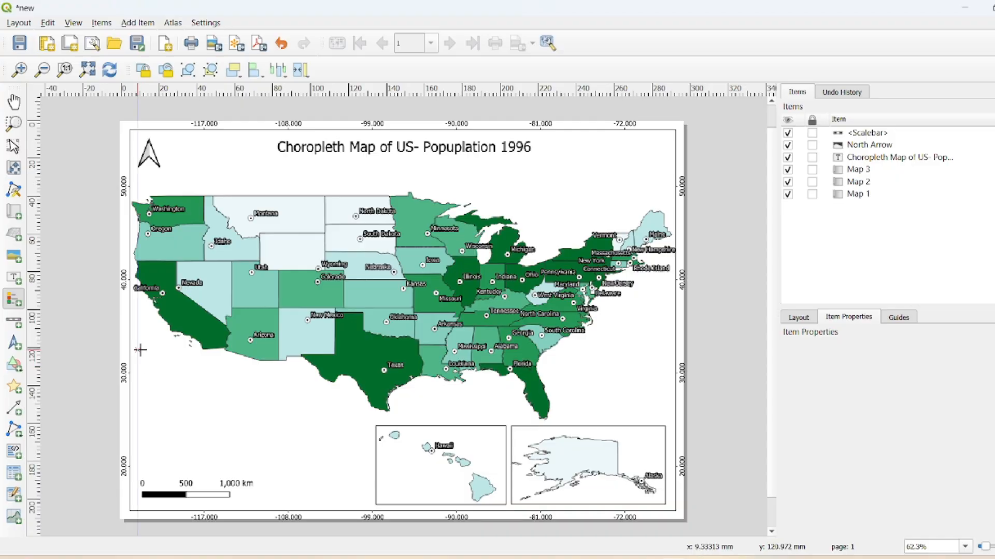
{"action": "left_click_drag", "start_coordinate": [139, 350], "coordinate": [255, 470]}
{"action": "left_click_drag", "start_coordinate": [161, 392], "coordinate": [167, 408]}
{"action": "left_click", "coordinate": [872, 389]}
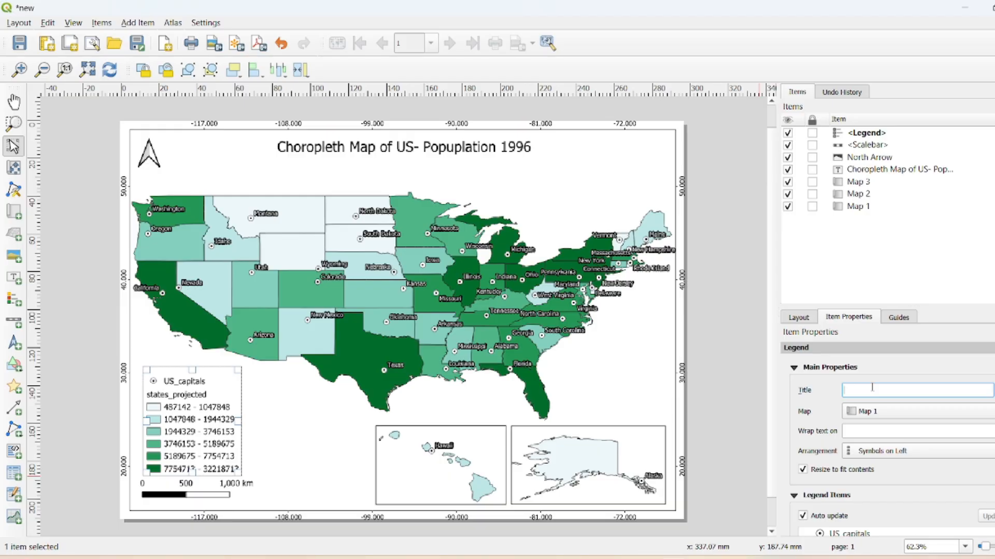
{"action": "type", "text": "Legend"}
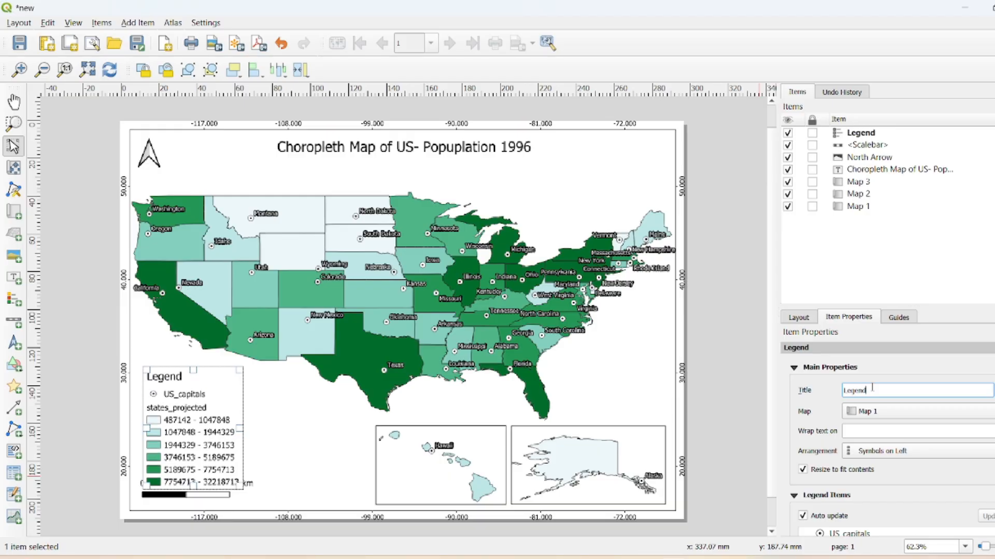
Move the legend up and slightly left so it sits just above the scale bar inside the map frame
{"action": "scroll", "coordinate": [865, 404], "scroll_direction": "down", "scroll_amount": 3}
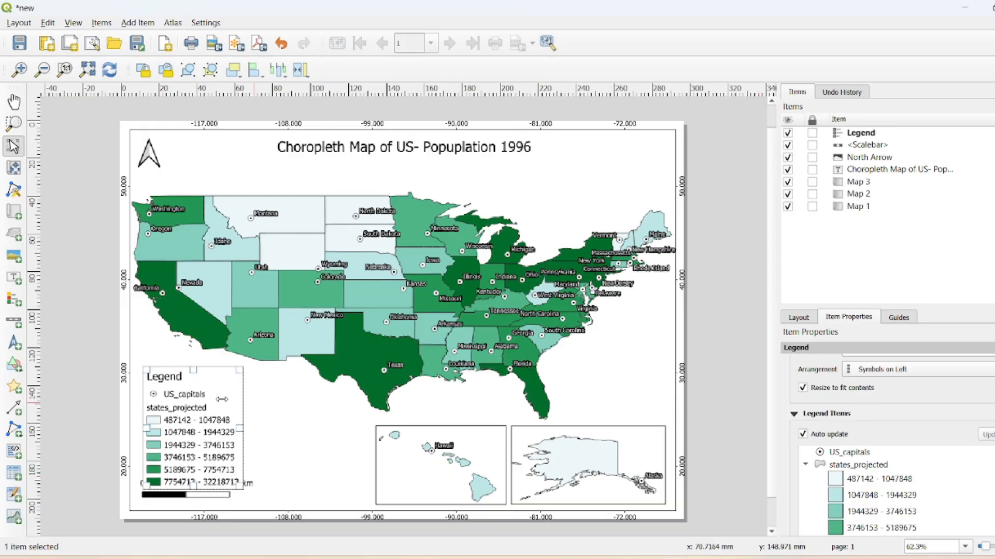
{"action": "left_click_drag", "start_coordinate": [193, 433], "coordinate": [187, 431]}
{"action": "key", "text": "Up"}
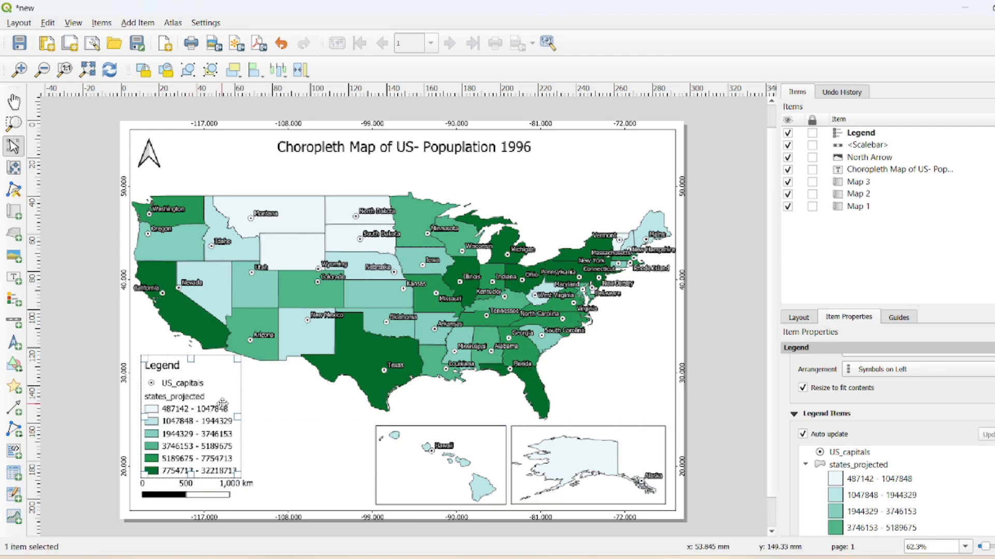
{"action": "key", "text": "Left"}
{"action": "key", "text": "Left"}
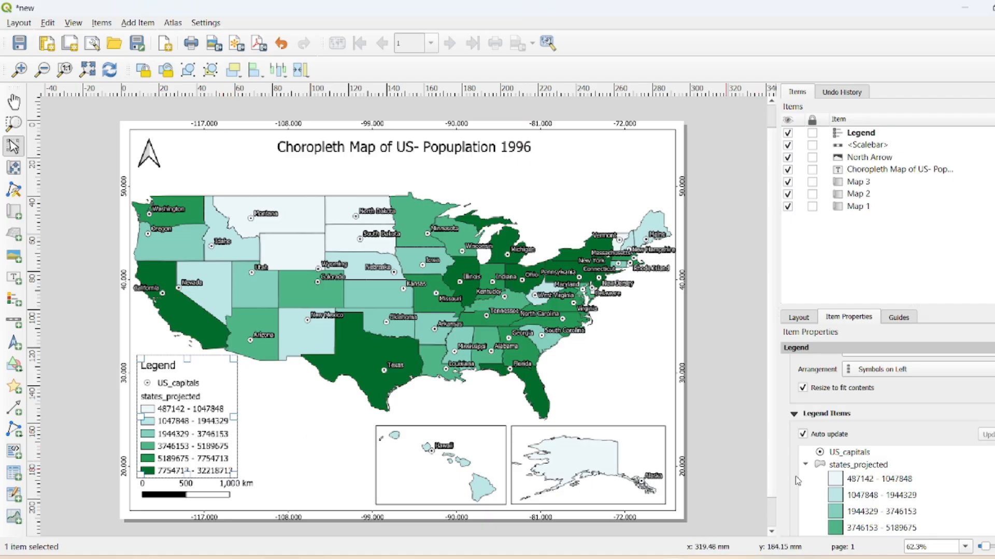
Turn off the legend's automatic updating and rename its US_capitals entry to "US States"
{"action": "scroll", "coordinate": [803, 426], "scroll_direction": "down", "scroll_amount": 2}
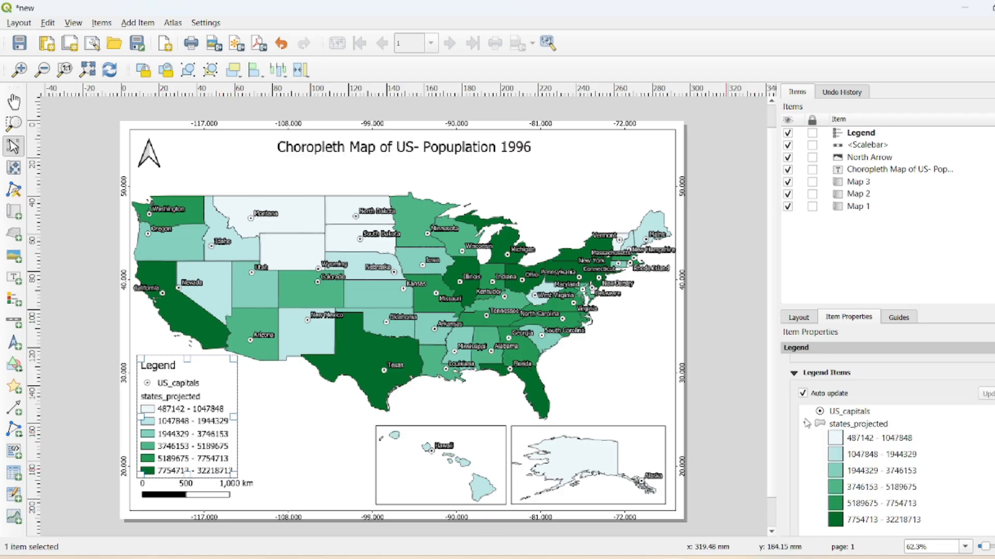
{"action": "left_click", "coordinate": [803, 394]}
{"action": "double_click", "coordinate": [853, 412]}
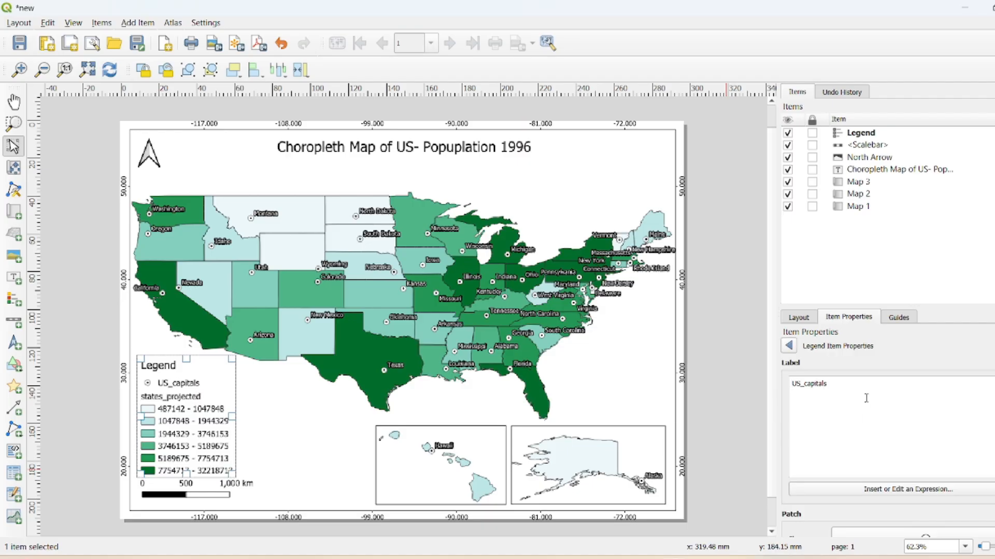
{"action": "double_click", "coordinate": [866, 398]}
{"action": "left_click", "coordinate": [858, 385]}
{"action": "key", "text": "BackSpace"}
{"action": "key", "text": "BackSpace"}
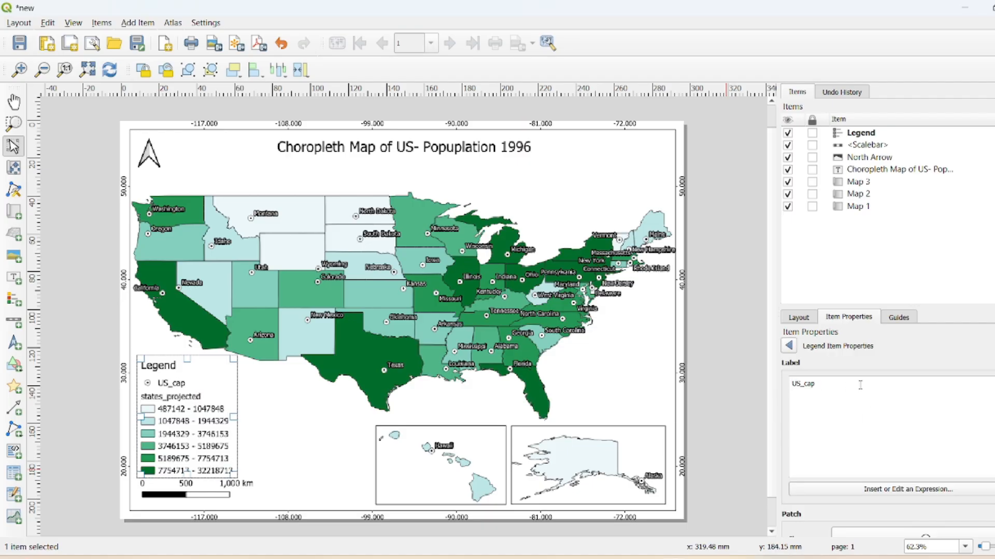
{"action": "key", "text": "BackSpace"}
{"action": "key", "text": "BackSpace"}
{"action": "key", "text": "BackSpace"}
{"action": "left_click", "coordinate": [788, 346]}
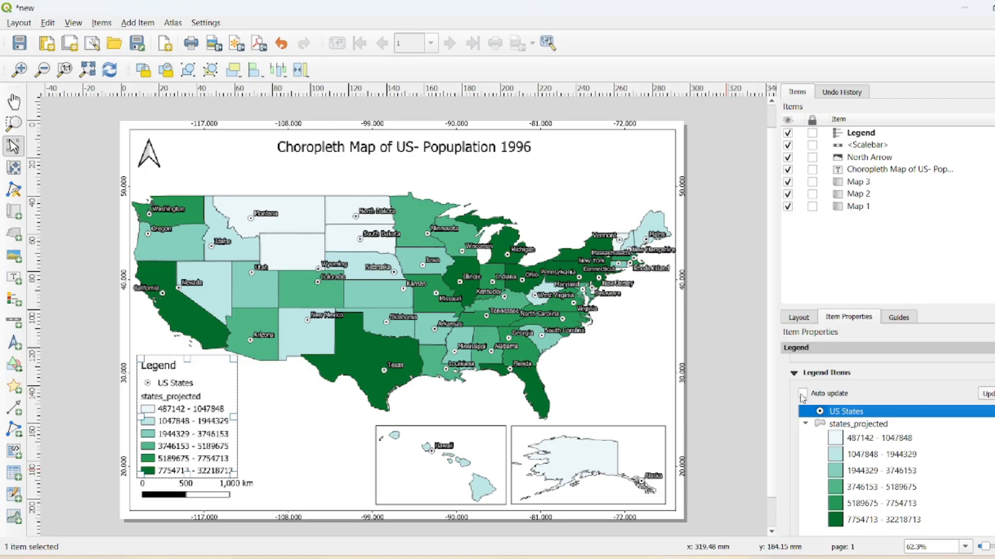
Rename the legend's states_projected entry to "Population"
{"action": "double_click", "coordinate": [865, 425]}
{"action": "left_click_drag", "start_coordinate": [863, 388], "coordinate": [795, 383]}
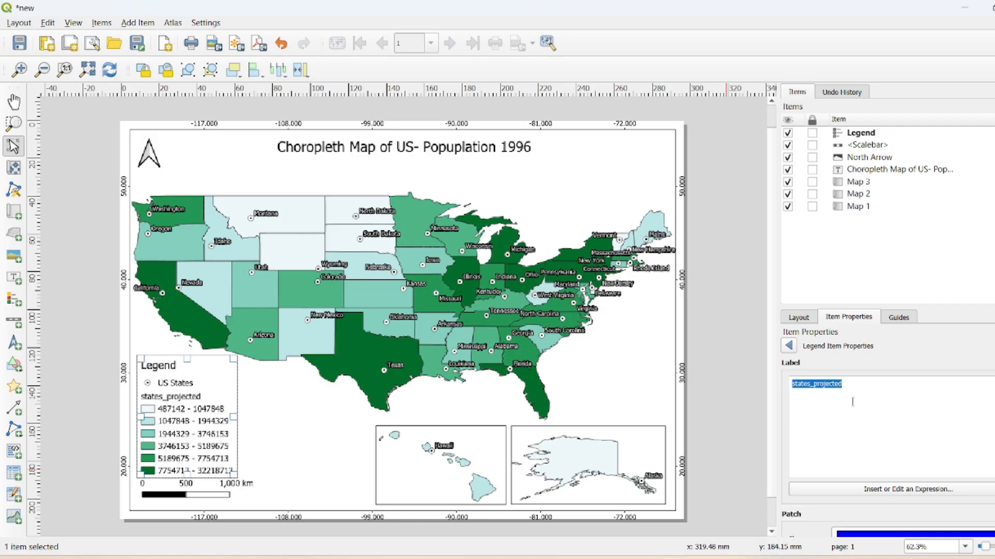
{"action": "type", "text": "Population"}
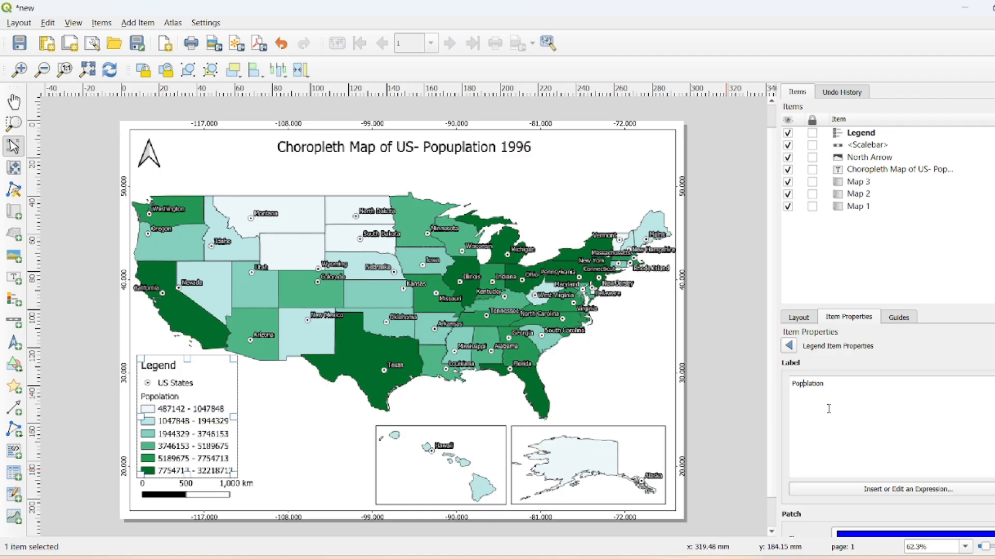
{"action": "key", "text": "BackSpace"}
{"action": "left_click", "coordinate": [789, 345]}
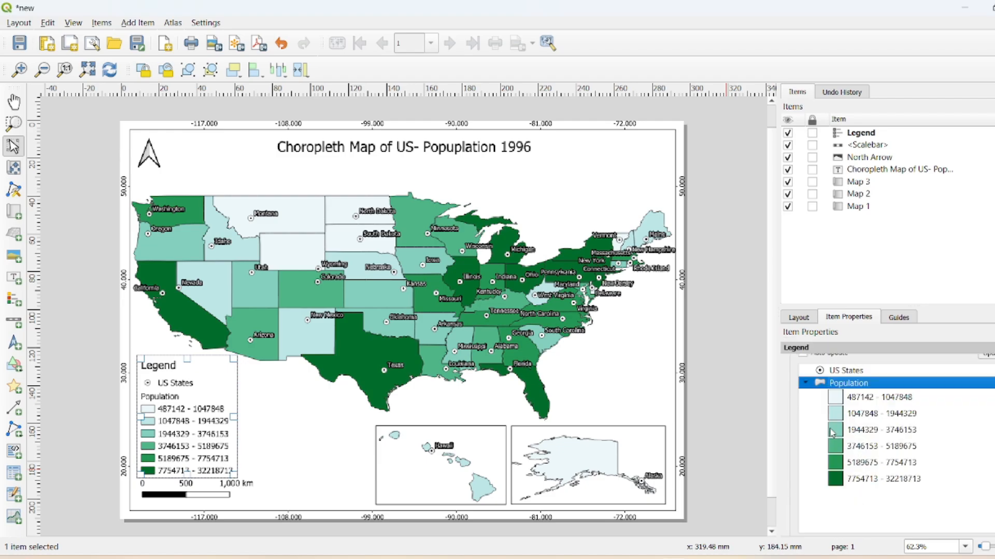
Test the legend's background by moving the legend down over the scale bar, and return it above the bar
{"action": "scroll", "coordinate": [827, 429], "scroll_direction": "down", "scroll_amount": 9}
{"action": "scroll", "coordinate": [815, 405], "scroll_direction": "up", "scroll_amount": 1}
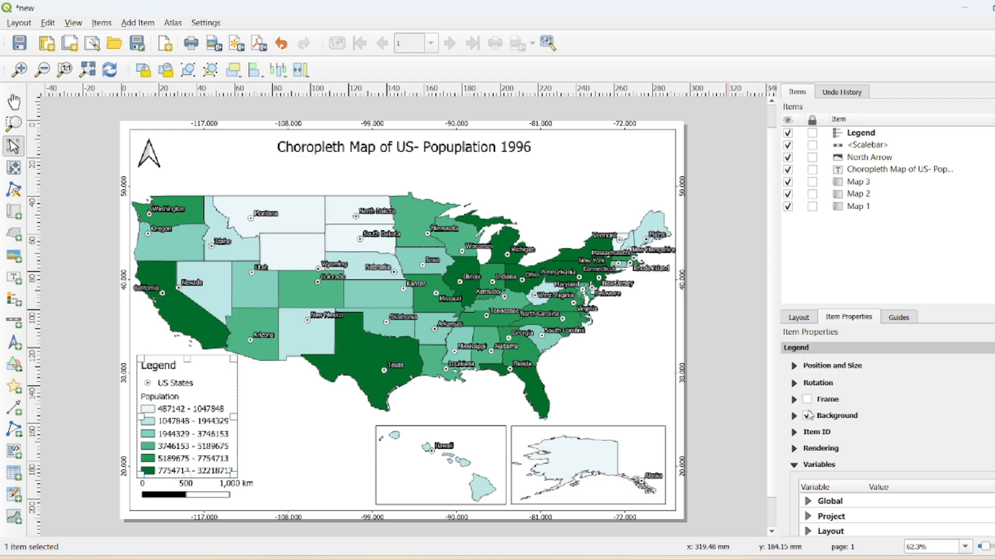
{"action": "left_click", "coordinate": [810, 416]}
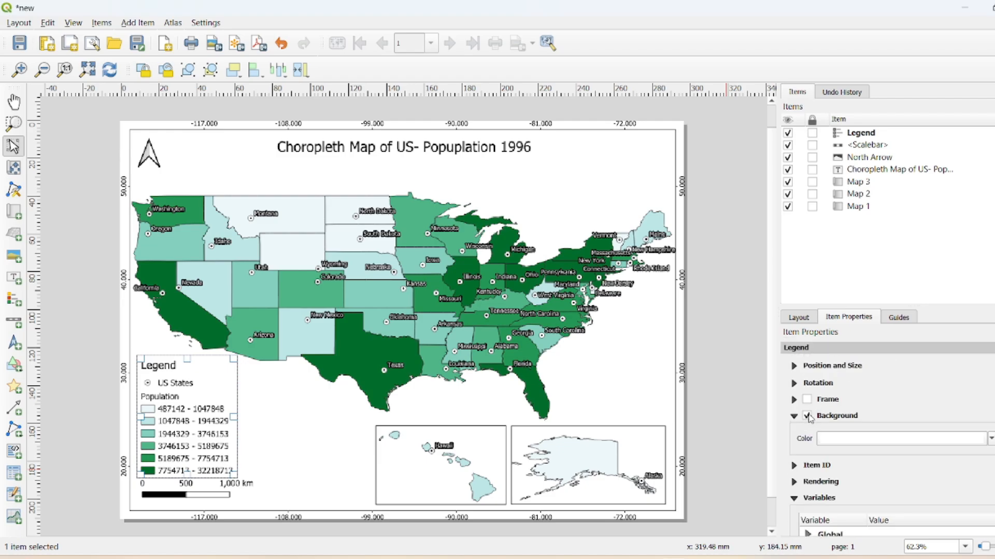
{"action": "left_click_drag", "start_coordinate": [192, 418], "coordinate": [193, 454]}
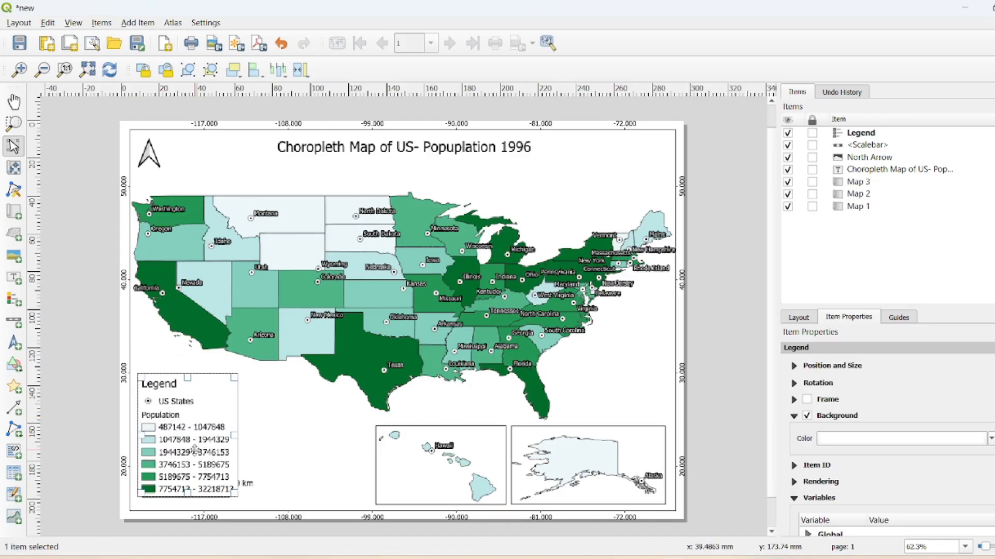
{"action": "left_click", "coordinate": [257, 477]}
{"action": "left_click", "coordinate": [211, 469]}
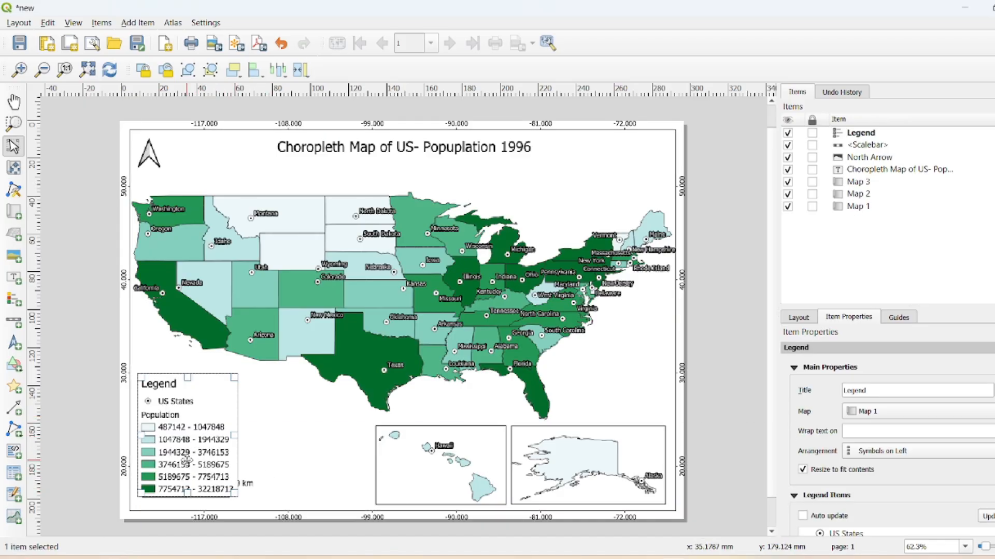
{"action": "left_click_drag", "start_coordinate": [187, 460], "coordinate": [188, 440]}
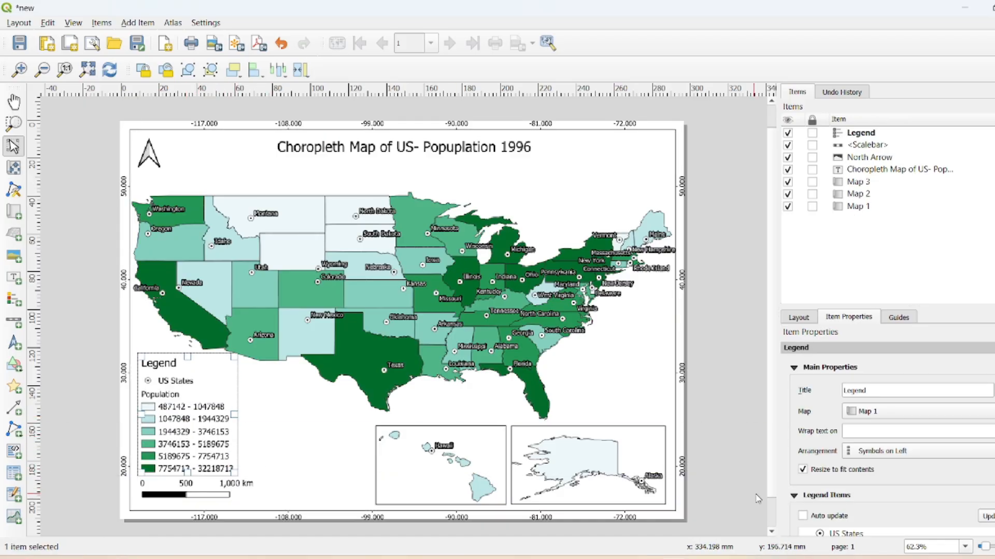
Turn off the legend's background and deselect the legend
{"action": "scroll", "coordinate": [819, 479], "scroll_direction": "down", "scroll_amount": 10}
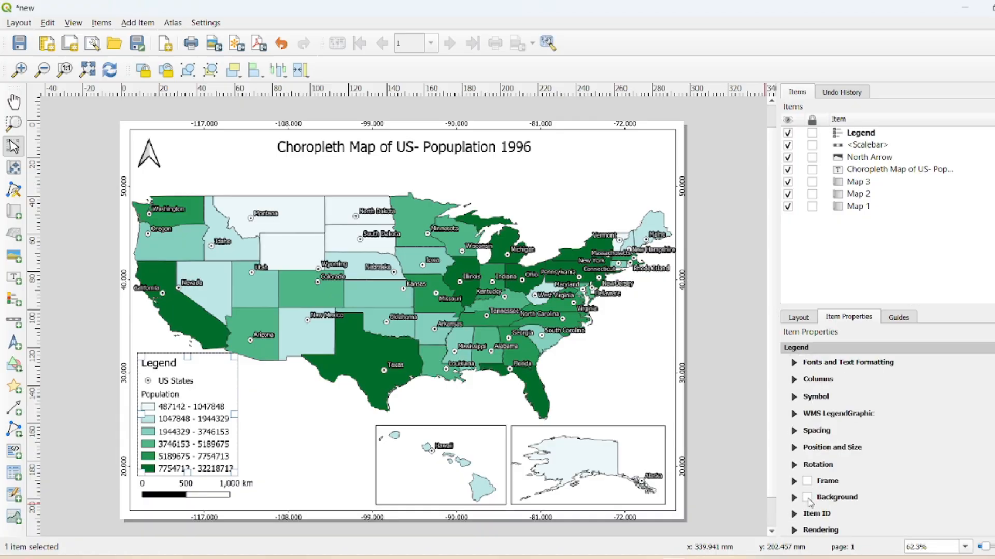
{"action": "left_click", "coordinate": [746, 442]}
{"action": "left_click", "coordinate": [197, 428]}
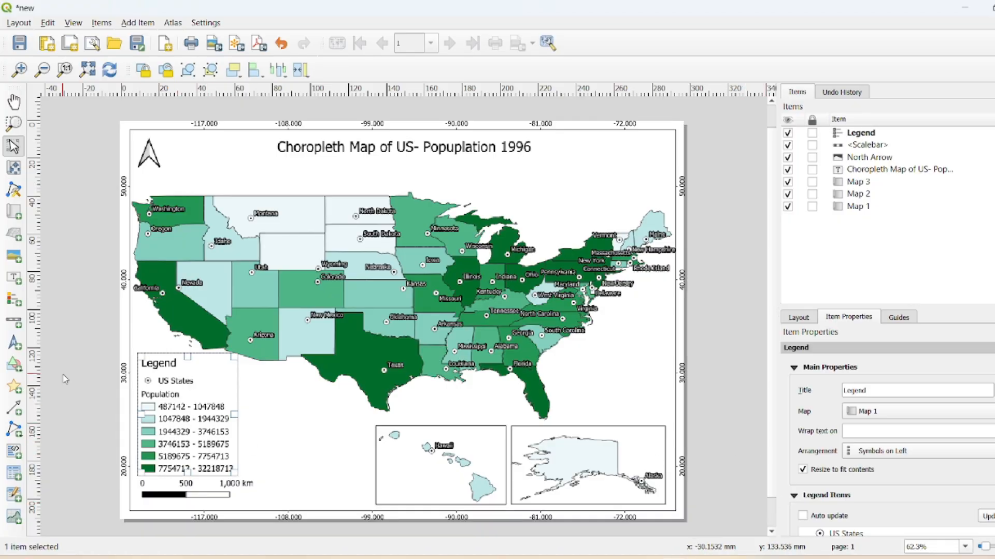
{"action": "left_click", "coordinate": [78, 373]}
Add a dynamic text label with Map 1's CRS name between the legend and the Hawaii inset
{"action": "left_click", "coordinate": [138, 23]}
{"action": "mouse_move", "coordinate": [180, 106]}
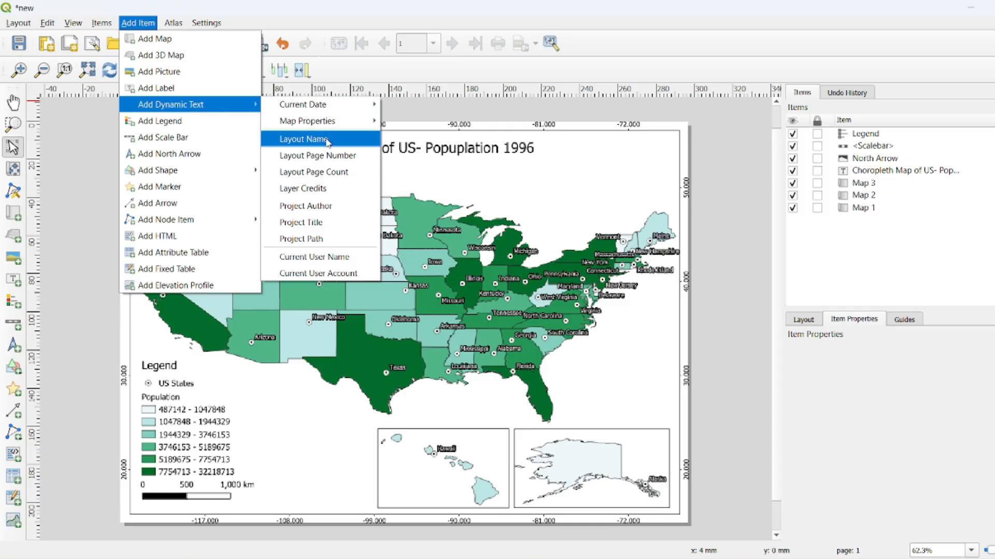
{"action": "mouse_move", "coordinate": [311, 121]}
{"action": "mouse_move", "coordinate": [412, 154]}
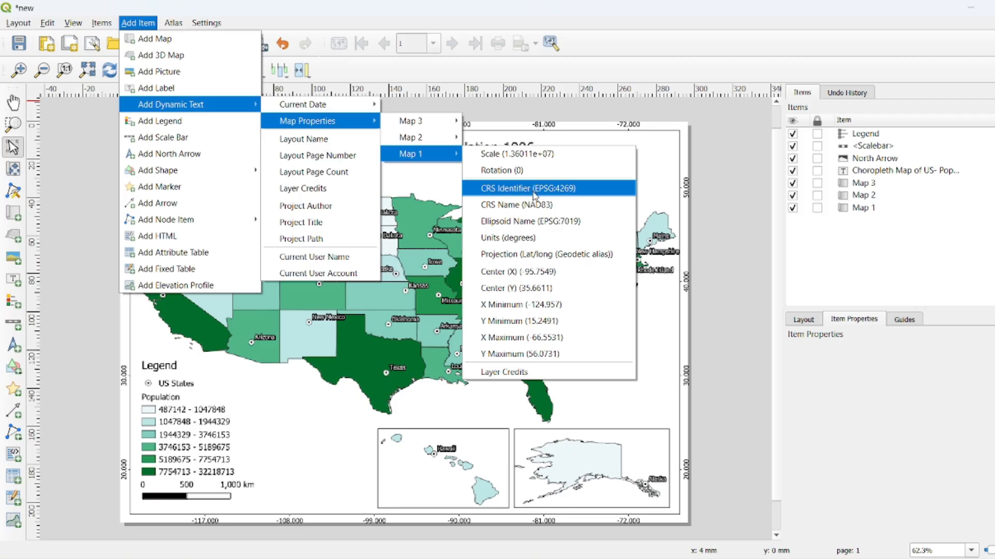
{"action": "left_click", "coordinate": [533, 205]}
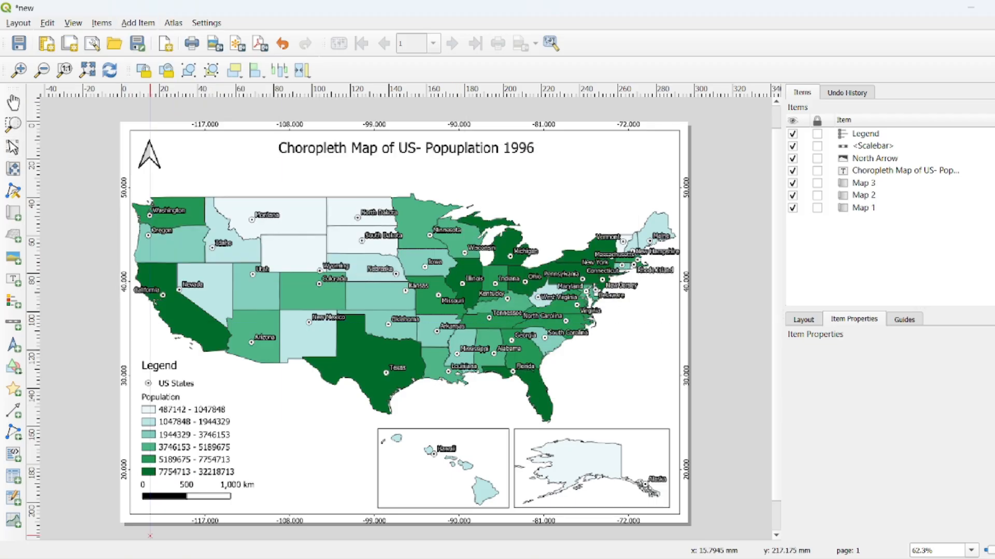
{"action": "left_click_drag", "start_coordinate": [277, 465], "coordinate": [332, 480]}
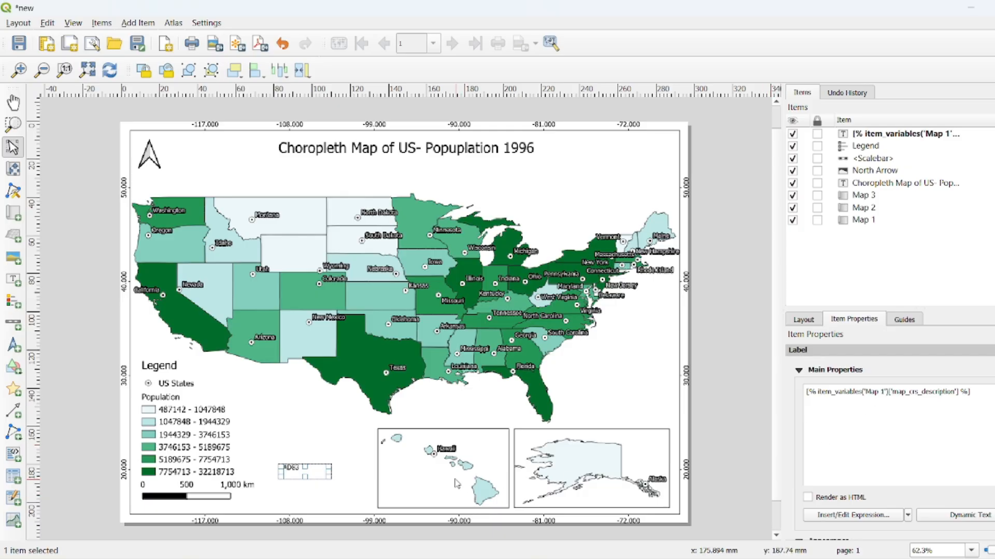
Prefix the CRS name label with "CRS : " and move it directly below the scale bar
{"action": "left_click", "coordinate": [342, 449]}
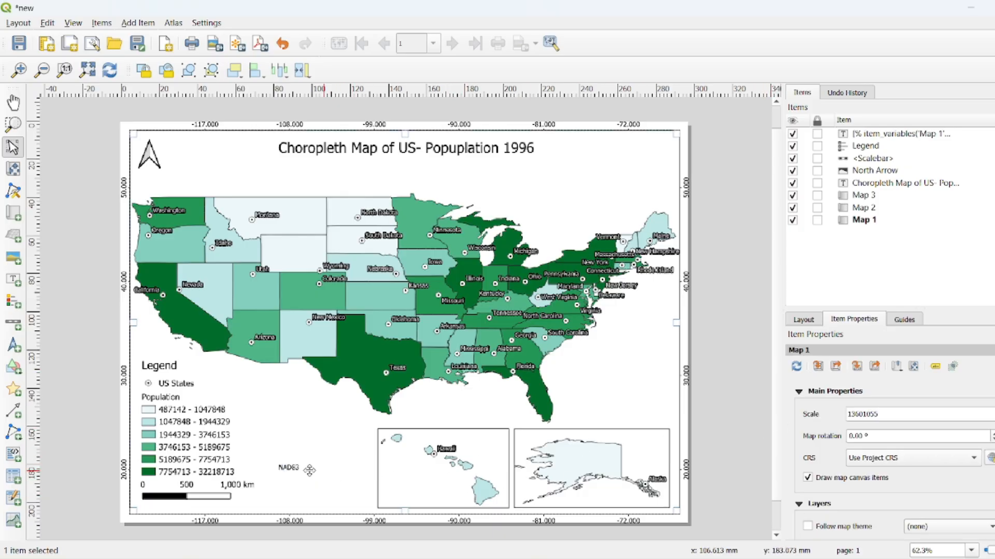
{"action": "left_click", "coordinate": [288, 469]}
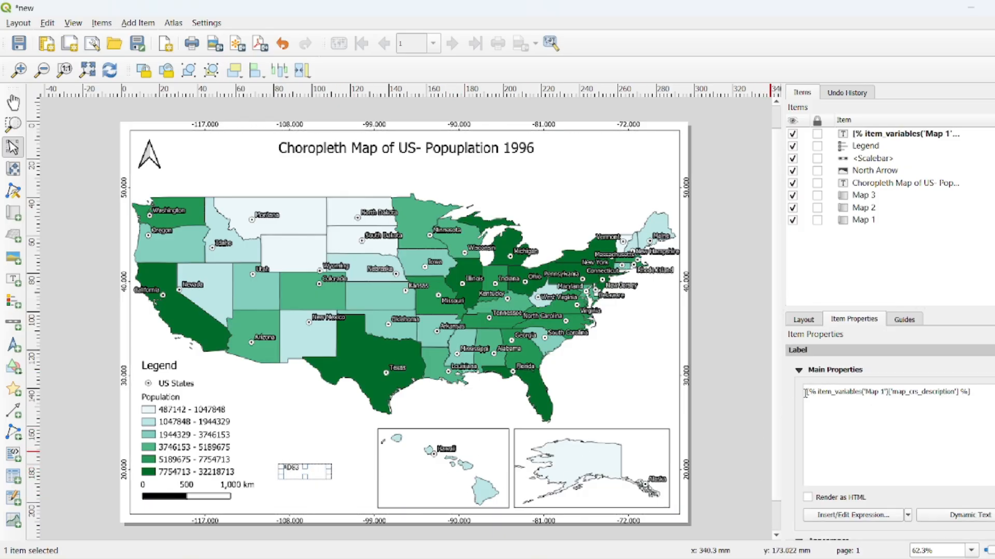
{"action": "type", "text": "CRS :"}
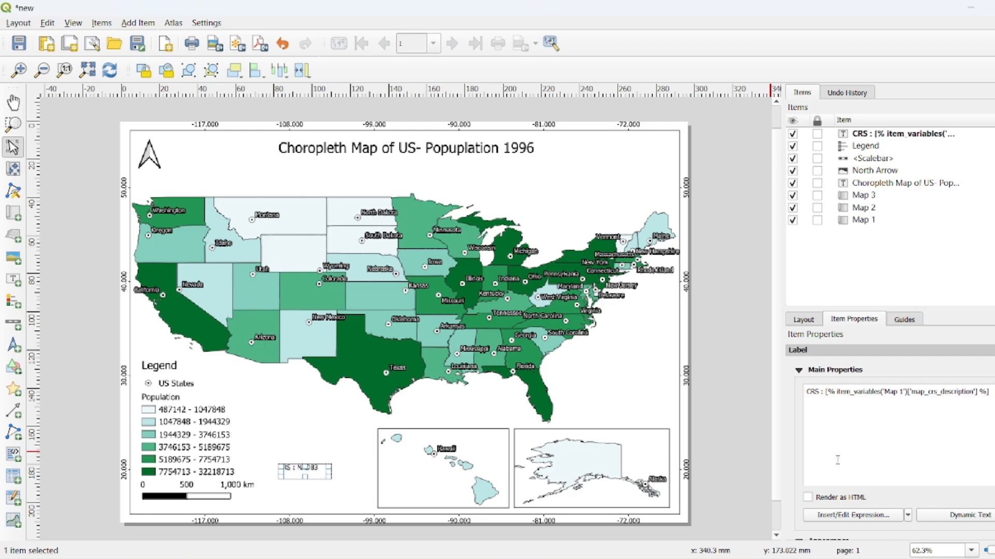
{"action": "left_click", "coordinate": [741, 417]}
{"action": "left_click", "coordinate": [302, 471]}
{"action": "left_click_drag", "start_coordinate": [301, 471], "coordinate": [161, 508]}
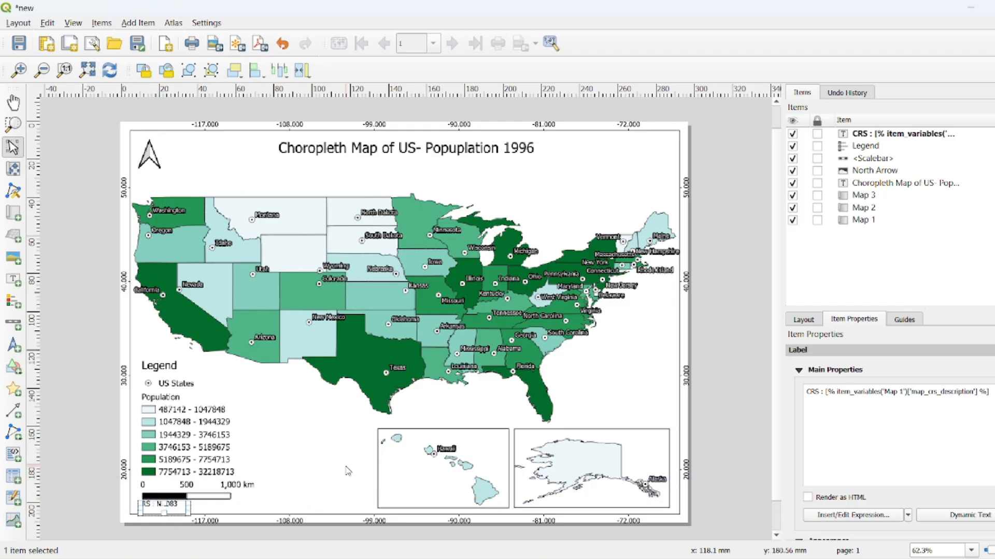
Add a dynamic text label with Map 1's ellipsoid name between the legend and the Hawaii inset
{"action": "left_click", "coordinate": [138, 23]}
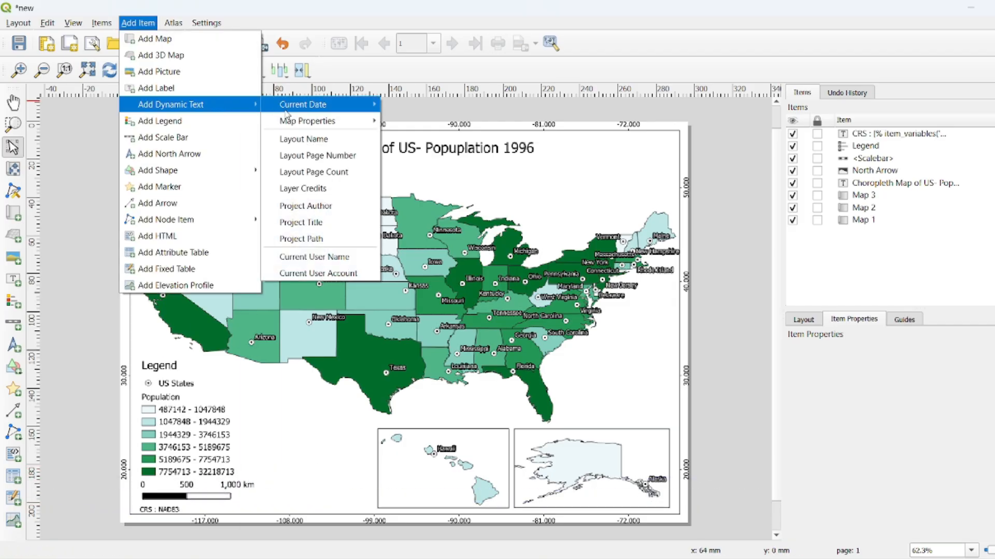
{"action": "mouse_move", "coordinate": [321, 129]}
{"action": "mouse_move", "coordinate": [430, 151]}
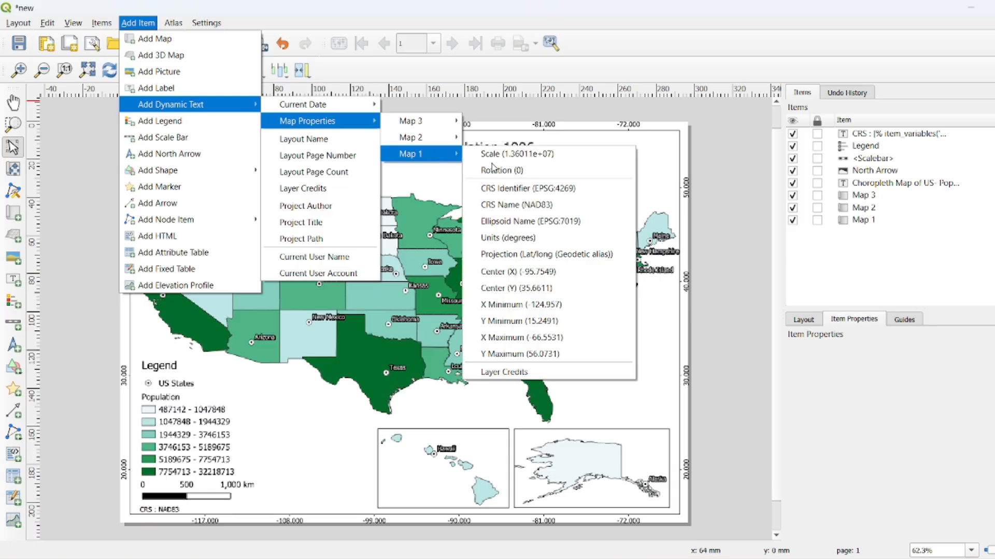
{"action": "left_click", "coordinate": [521, 220]}
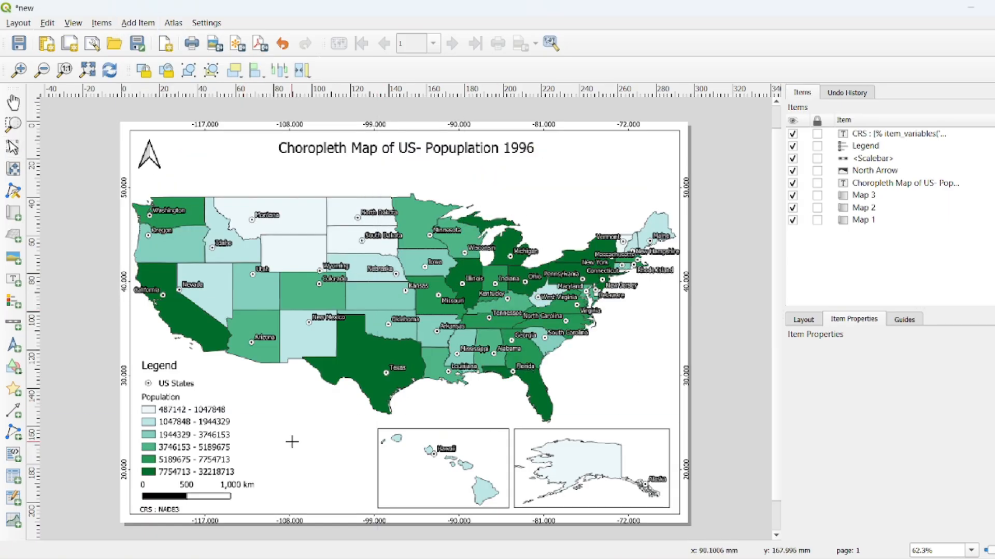
{"action": "left_click_drag", "start_coordinate": [291, 441], "coordinate": [365, 462]}
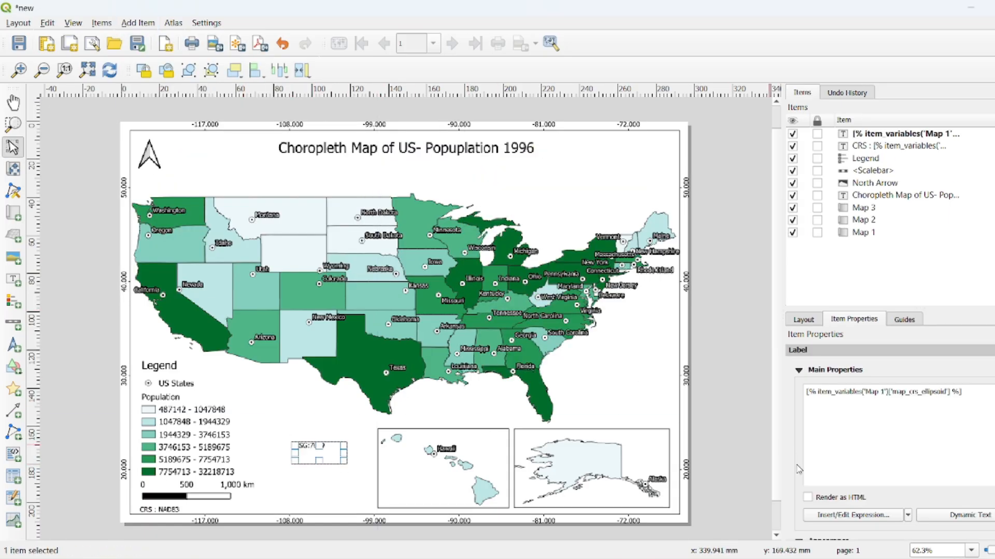
Prefix the ellipsoid name label with "Elipsoid : " and move it directly beside the CRS label below the scale bar
{"action": "left_click", "coordinate": [806, 392]}
{"action": "type", "text": "Elipsoid :"}
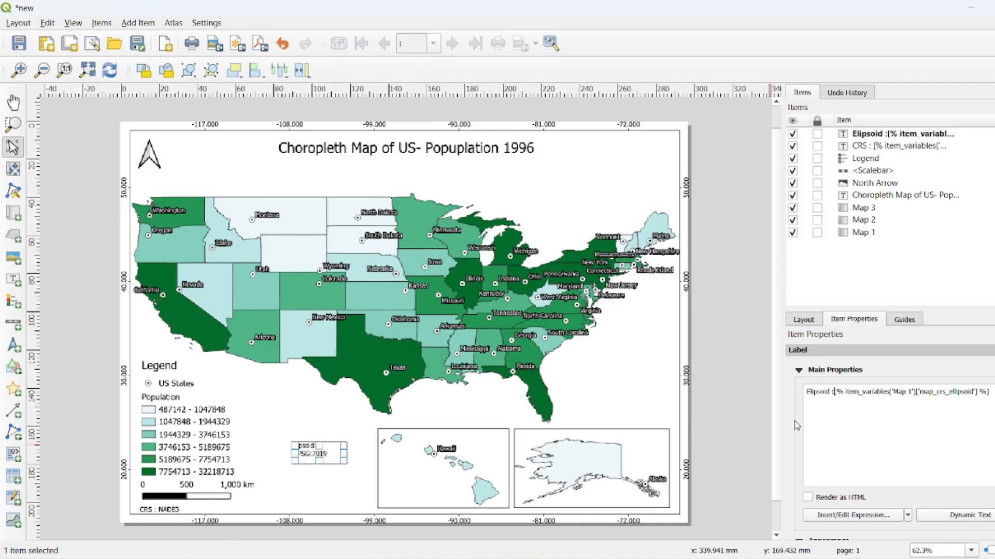
{"action": "left_click_drag", "start_coordinate": [342, 454], "coordinate": [241, 511]}
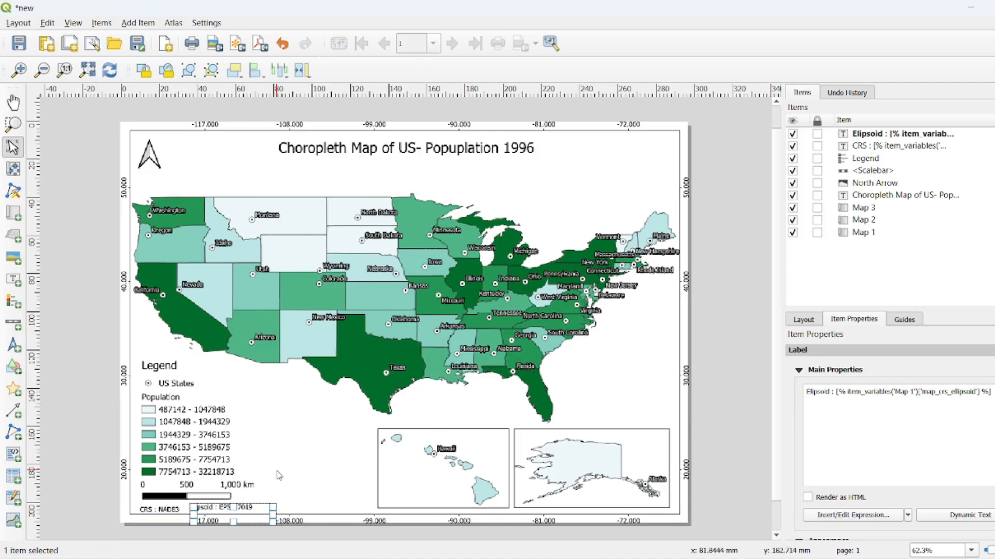
{"action": "left_click", "coordinate": [279, 475]}
Add a dynamic current date label in ISO format and place it in line beside the ellipsoid label
{"action": "left_click", "coordinate": [138, 23]}
{"action": "mouse_move", "coordinate": [171, 104]}
{"action": "mouse_move", "coordinate": [303, 104]}
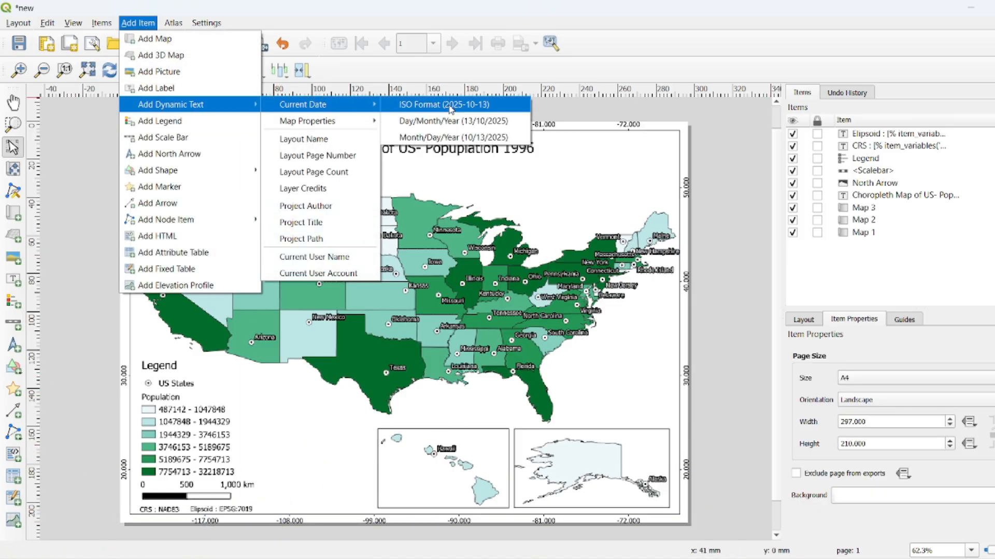
{"action": "left_click", "coordinate": [451, 109]}
{"action": "mouse_move", "coordinate": [285, 444]}
{"action": "left_mouse_down"}
{"action": "mouse_move", "coordinate": [348, 453]}
{"action": "mouse_move", "coordinate": [314, 505]}
{"action": "left_mouse_up"}
{"action": "key", "text": "Down"}
{"action": "key", "text": "Down"}
{"action": "key", "text": "Down"}
{"action": "key", "text": "Left"}
{"action": "key", "text": "Left"}
{"action": "key", "text": "Left"}
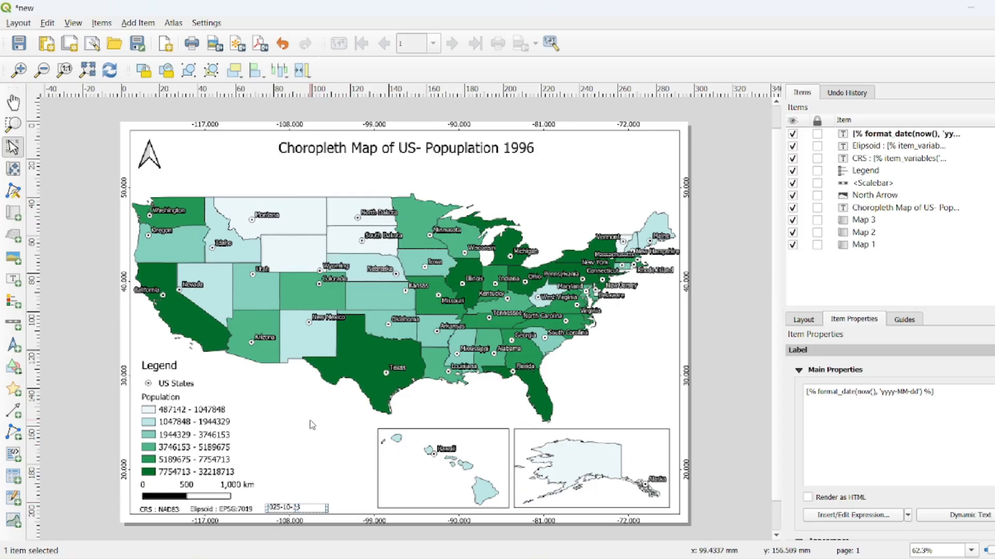
{"action": "left_click", "coordinate": [726, 288]}
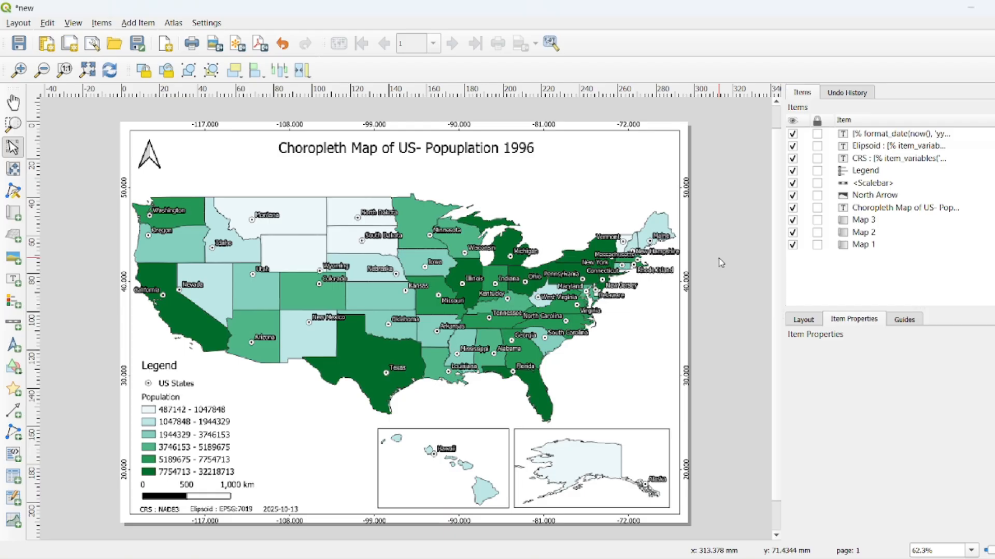
Export the layout to the Desktop as a PNG image named new at a resolution of 600 dpi
{"action": "left_click", "coordinate": [18, 23]}
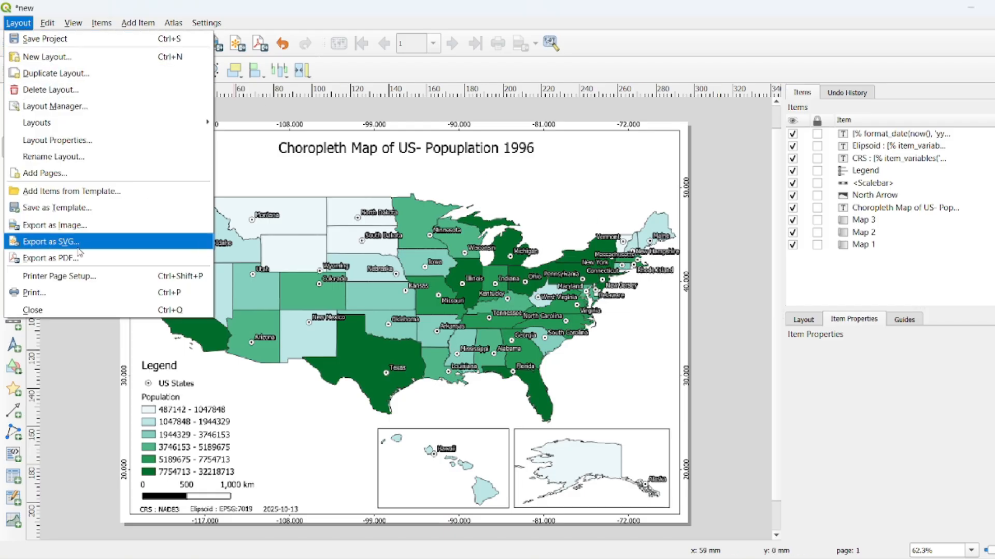
{"action": "left_click", "coordinate": [79, 227]}
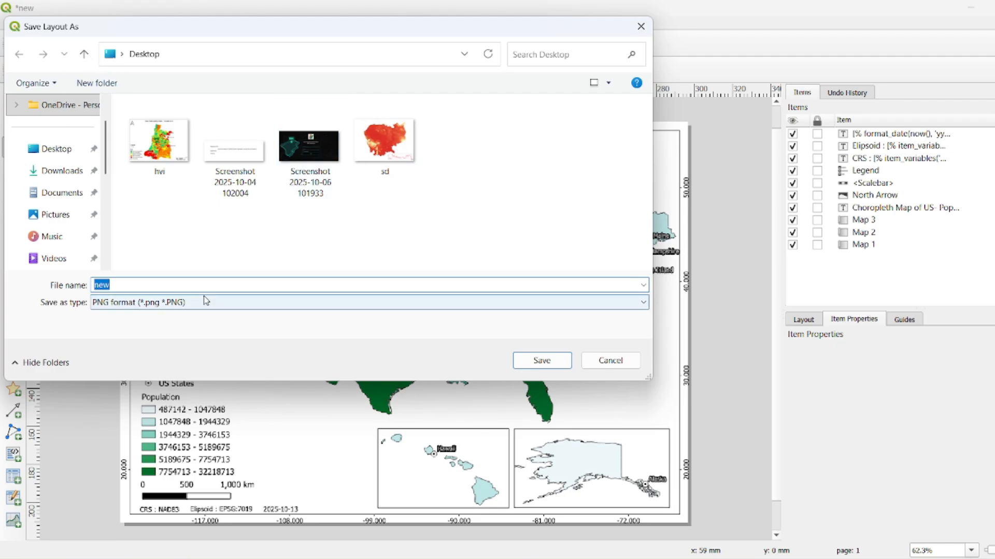
{"action": "left_click", "coordinate": [223, 304]}
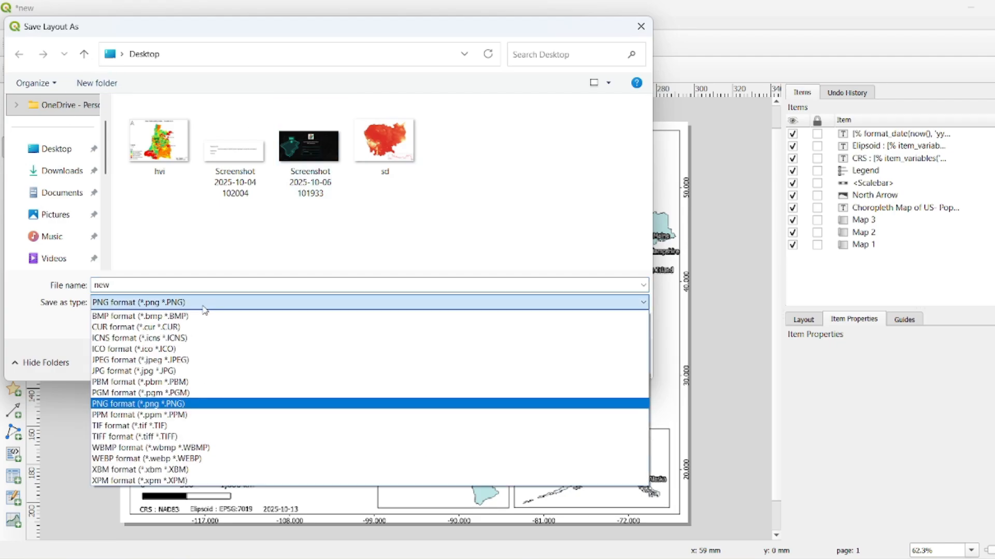
{"action": "left_click", "coordinate": [72, 341]}
{"action": "left_click", "coordinate": [537, 359]}
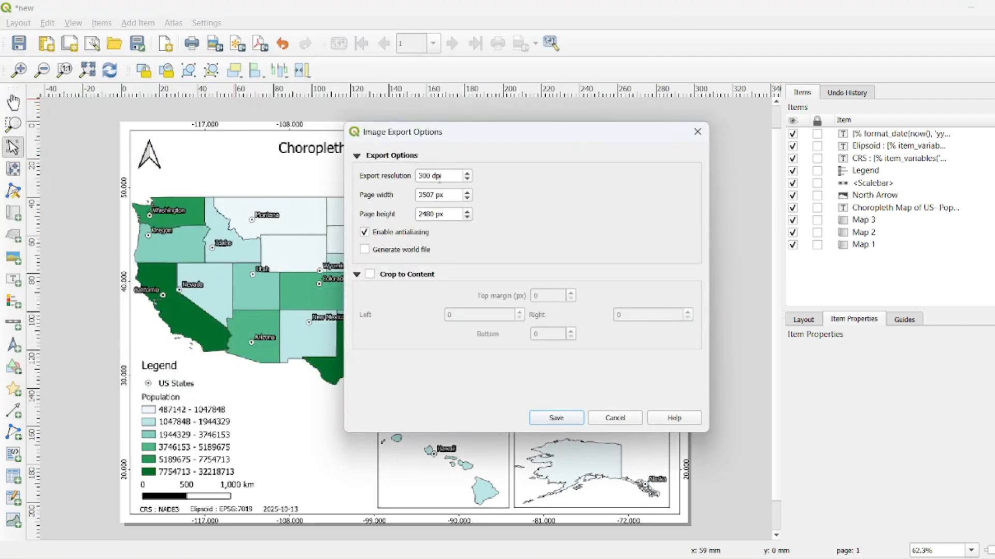
{"action": "left_click_drag", "start_coordinate": [431, 177], "coordinate": [393, 178]}
{"action": "type", "text": "600"}
{"action": "left_click", "coordinate": [556, 418]}
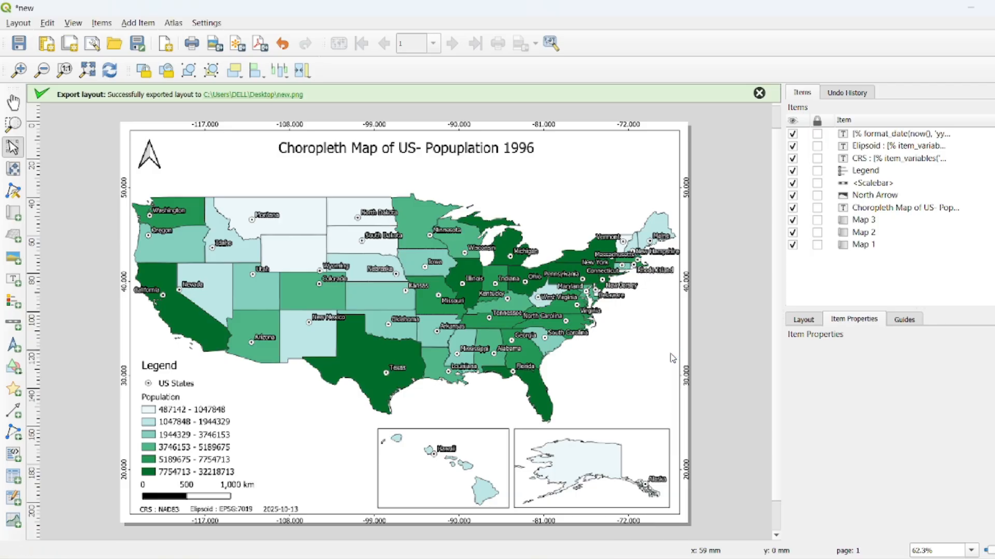
Switch to the desktop and open the exported new.png in a maximized image viewer to check the map
{"action": "left_click", "coordinate": [962, 5]}
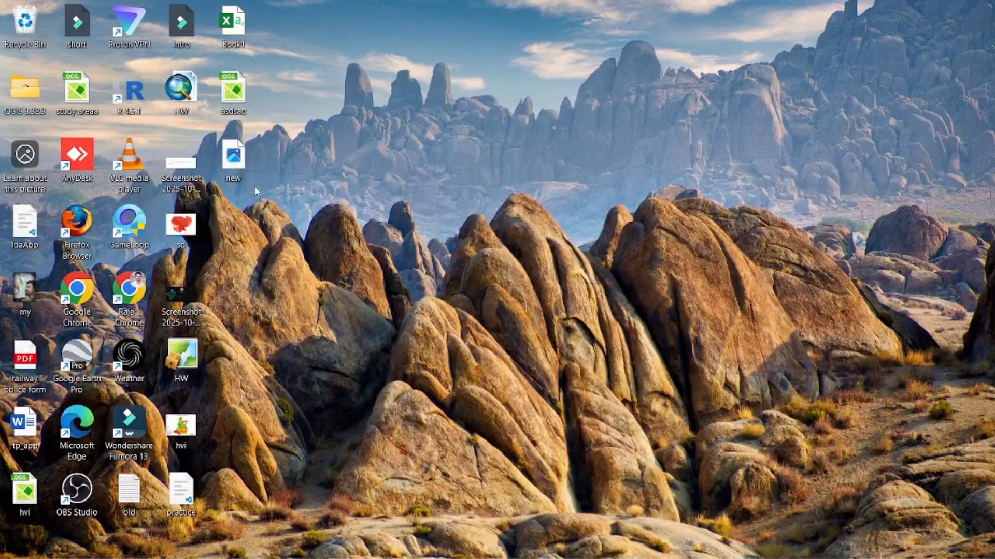
{"action": "double_click", "coordinate": [233, 160]}
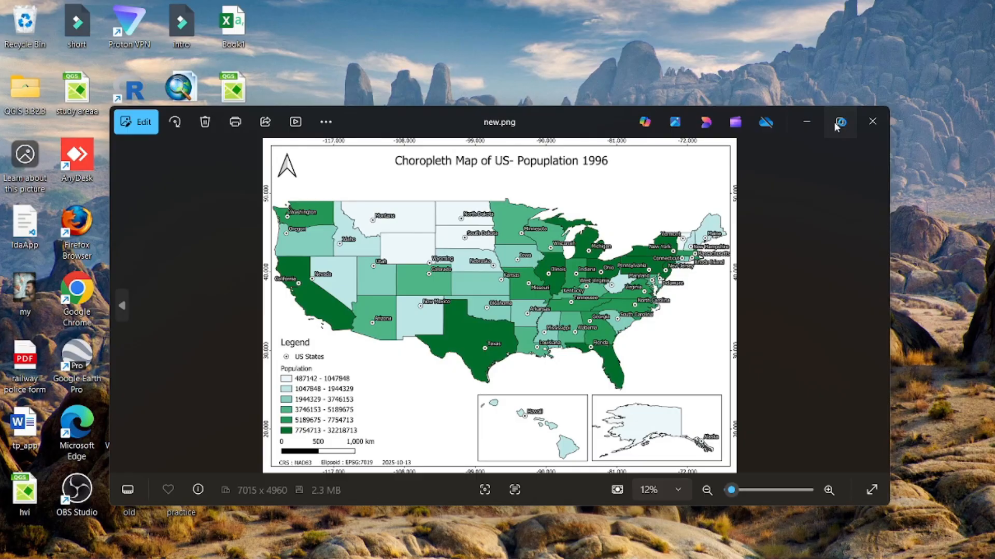
{"action": "left_click", "coordinate": [840, 122]}
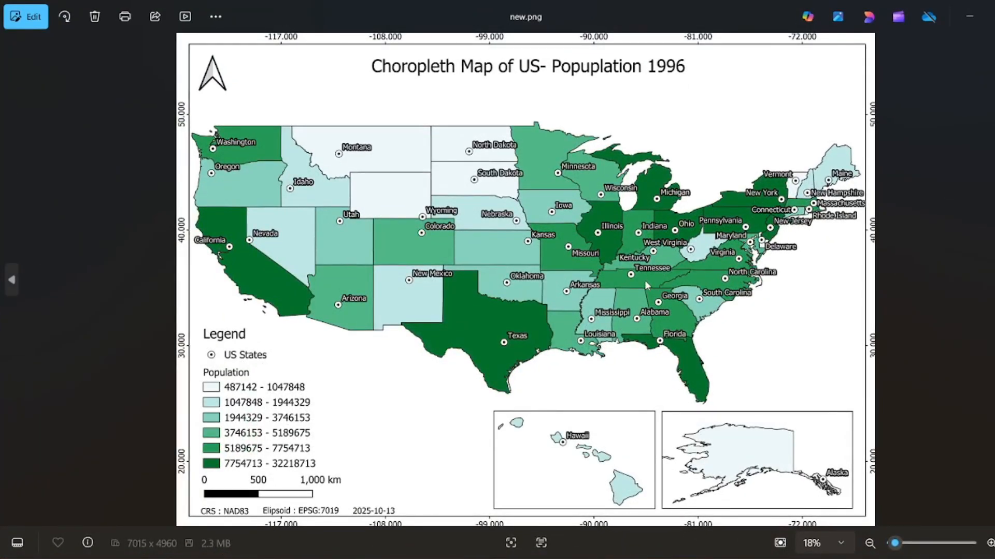